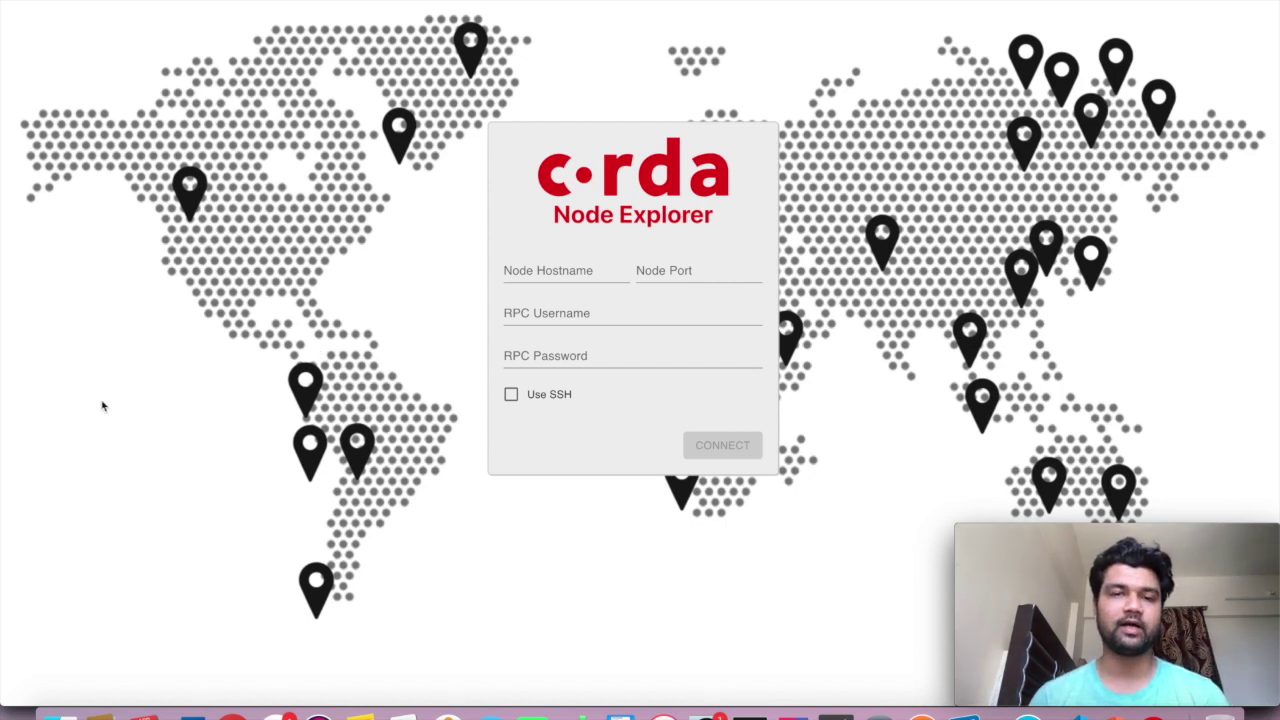
Look over the Node Explorer releases page, then return to the login window
left_click(232, 712)
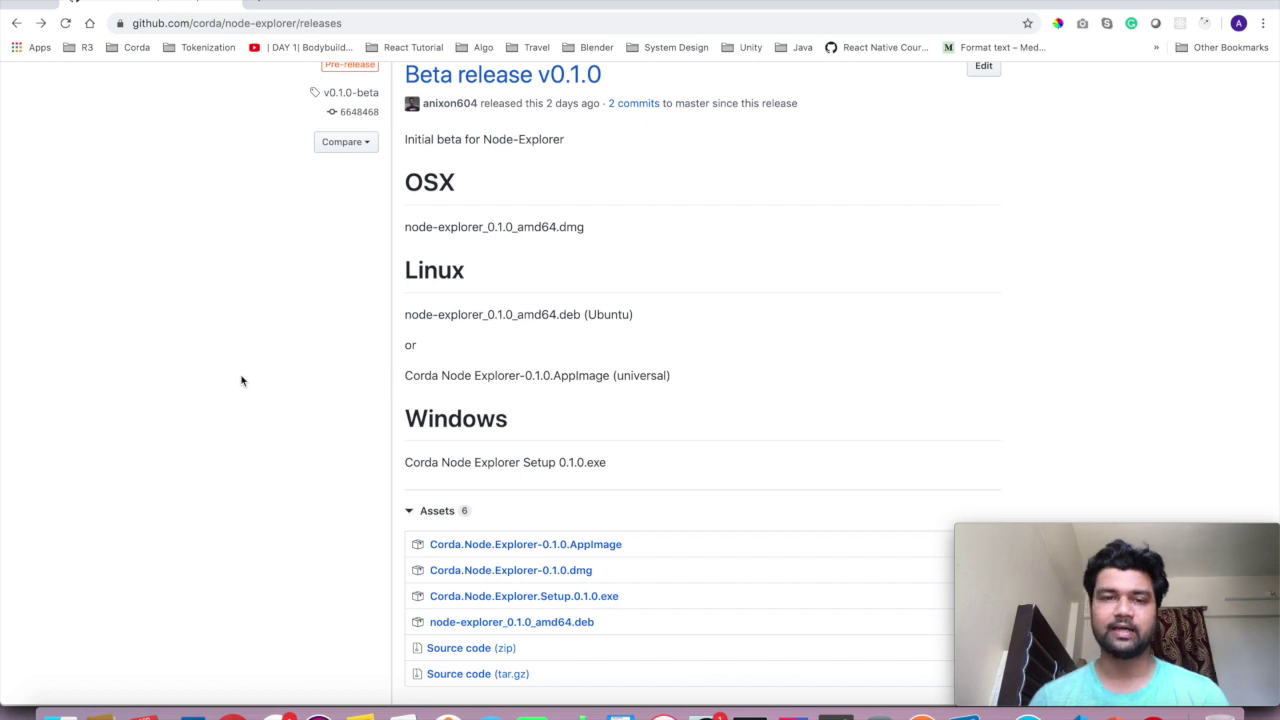
scroll(241, 380, "down", 3)
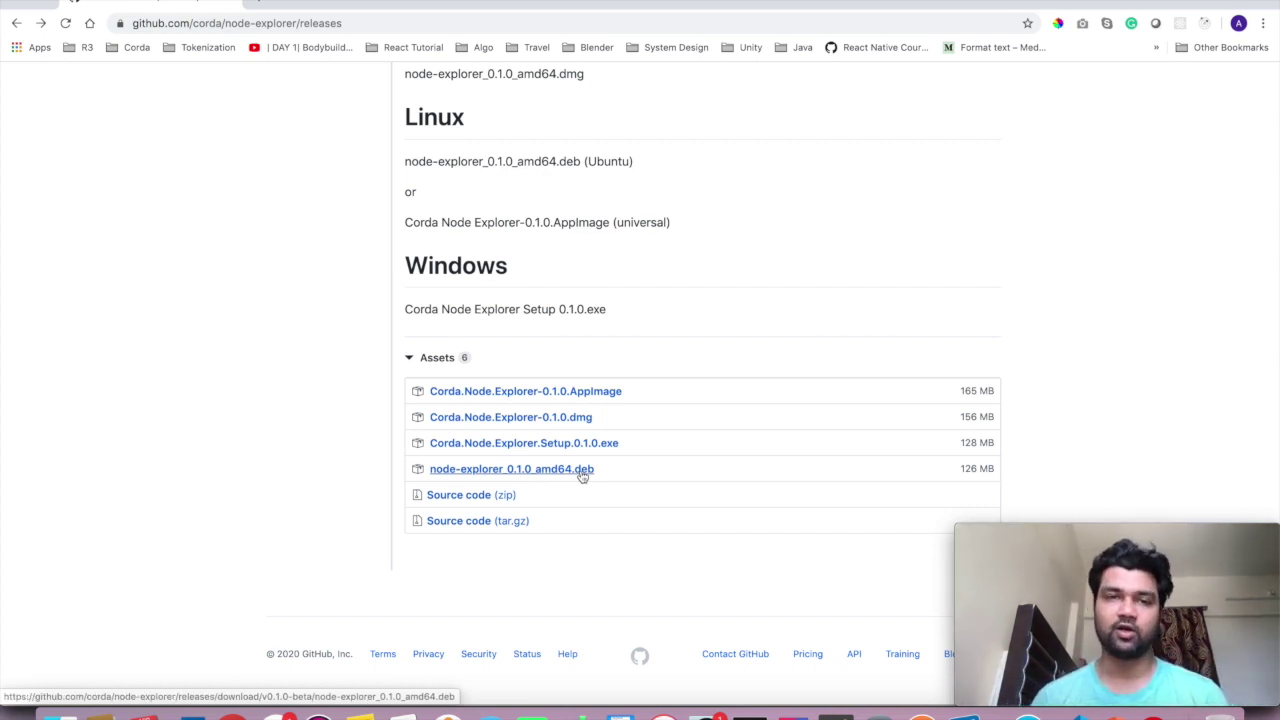
scroll(317, 363, "up", 3)
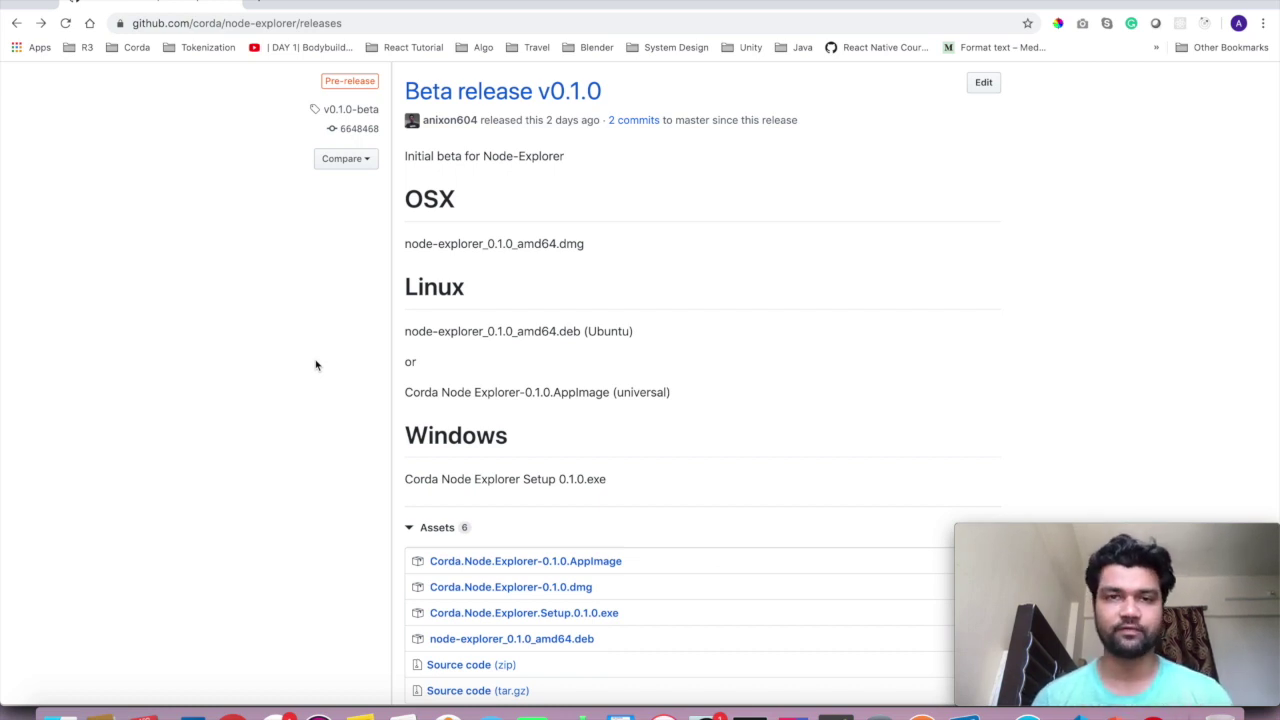
scroll(316, 365, "up", 3)
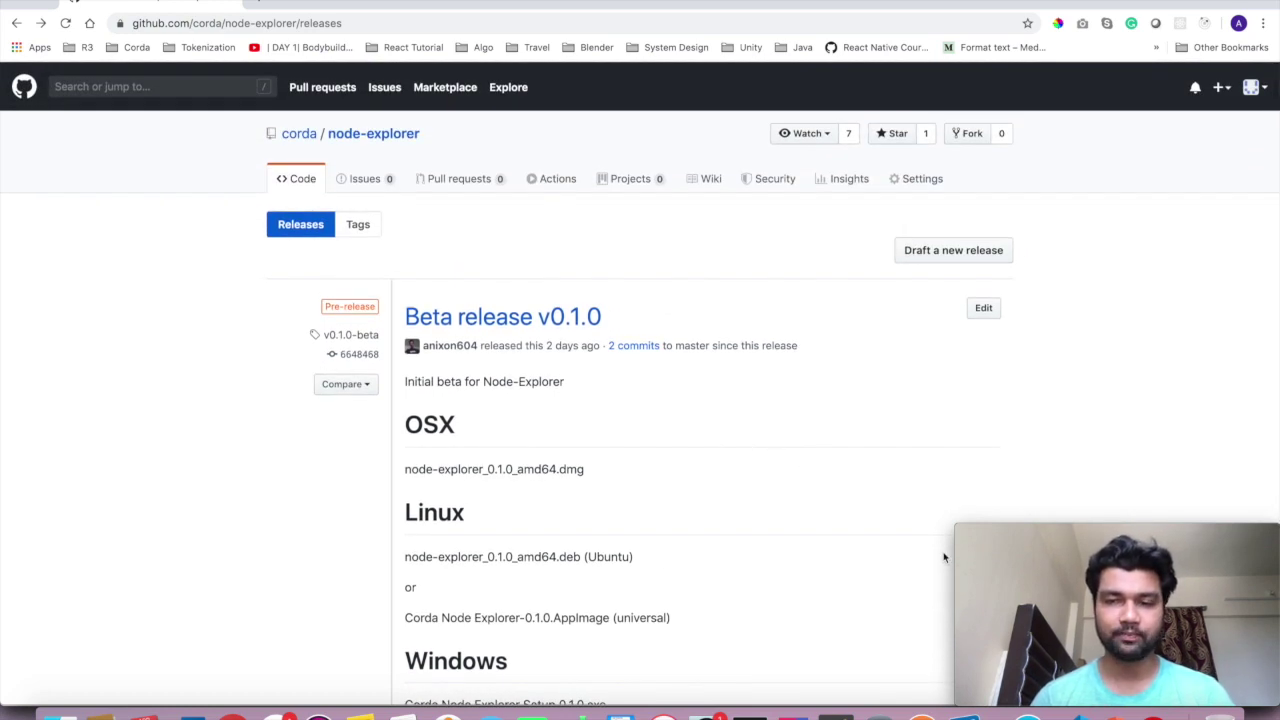
left_click(1157, 712)
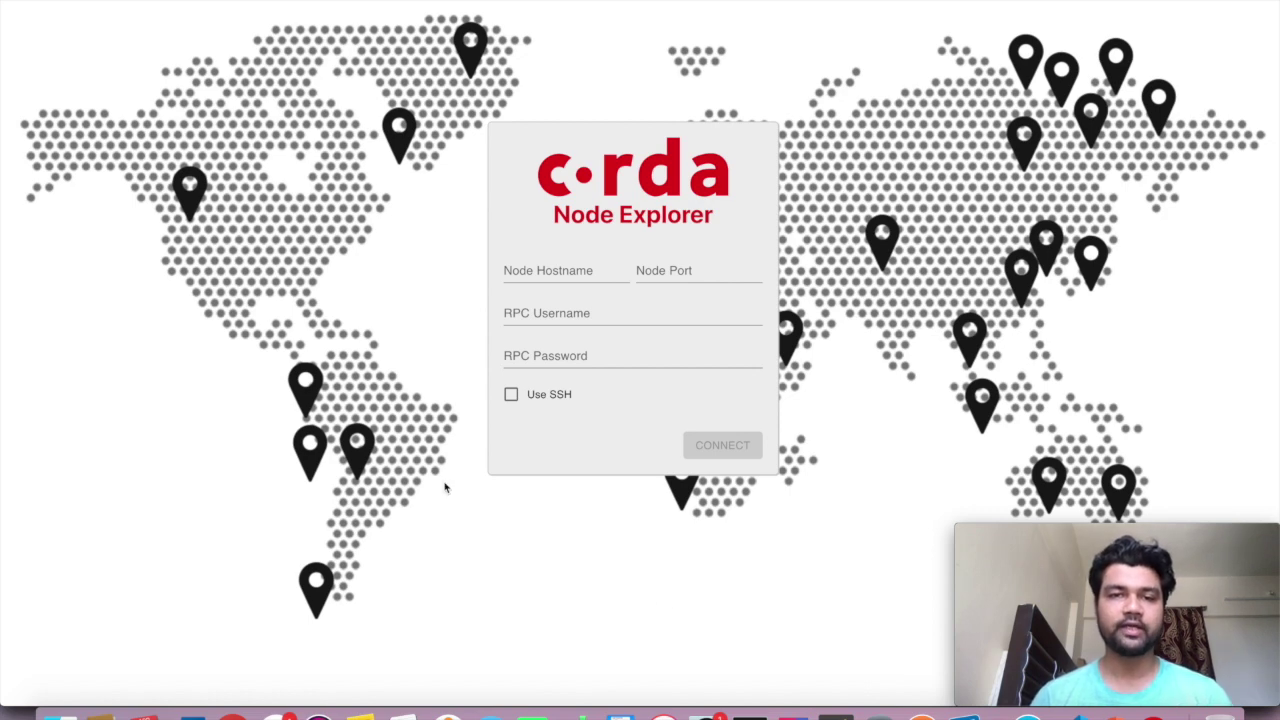
Enter localhost as the node hostname, then bring up the PartyA node terminal
left_click(577, 271)
type("loca")
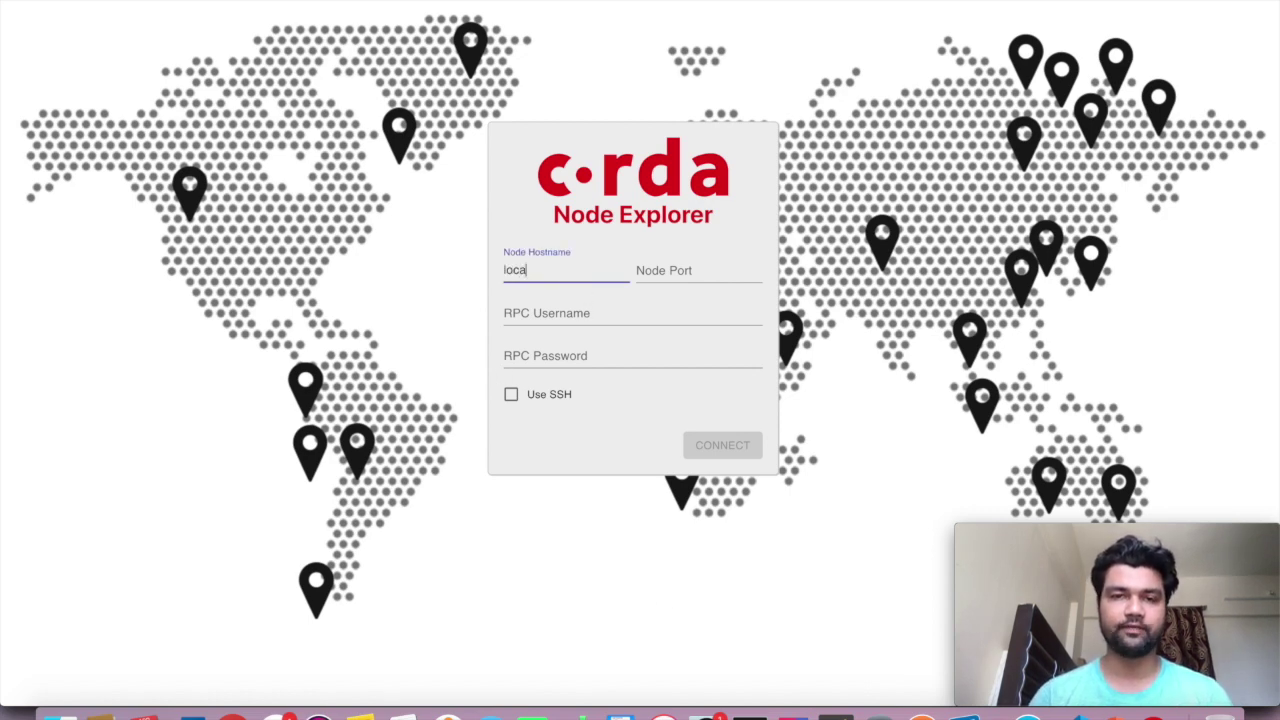
type("lhost")
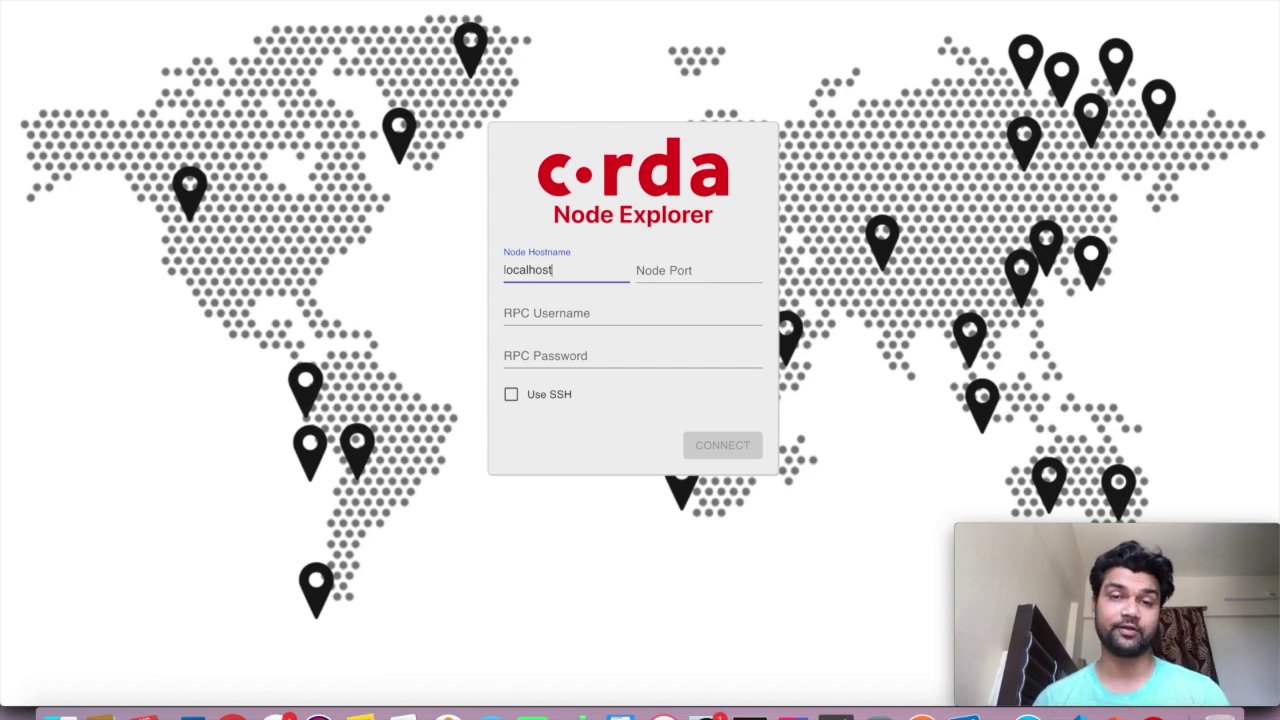
key("Tab")
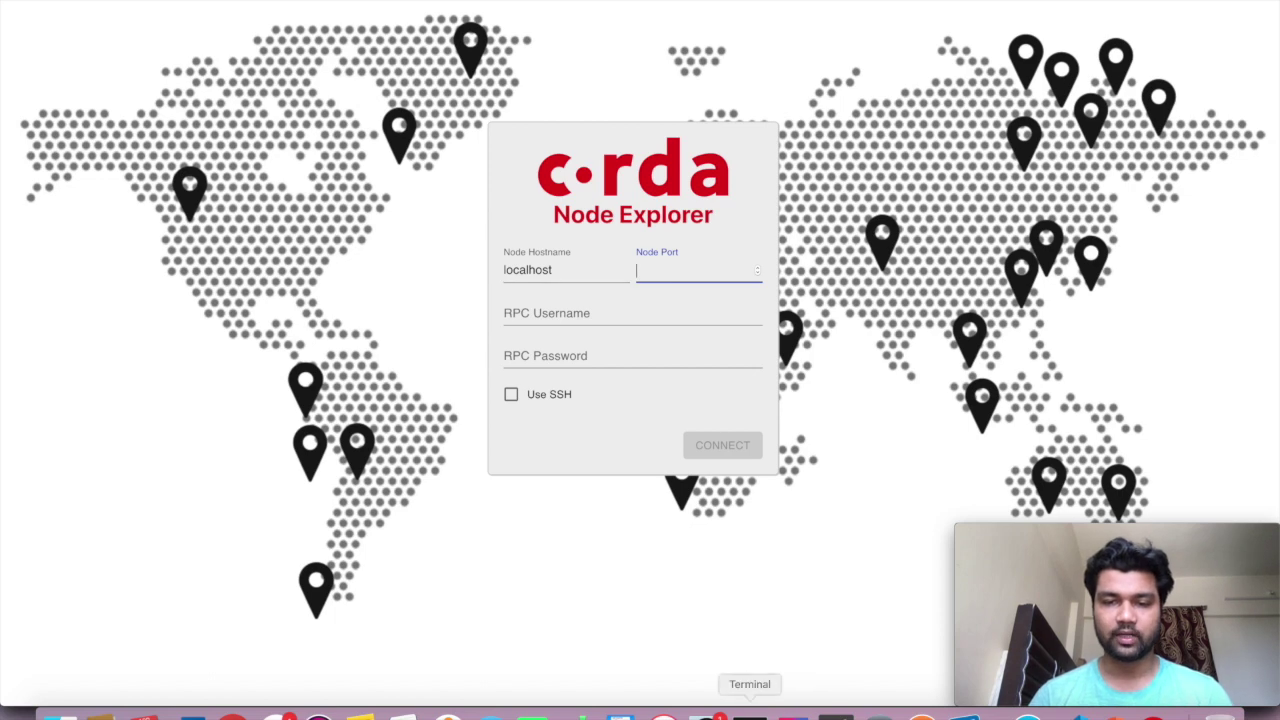
left_click(750, 714)
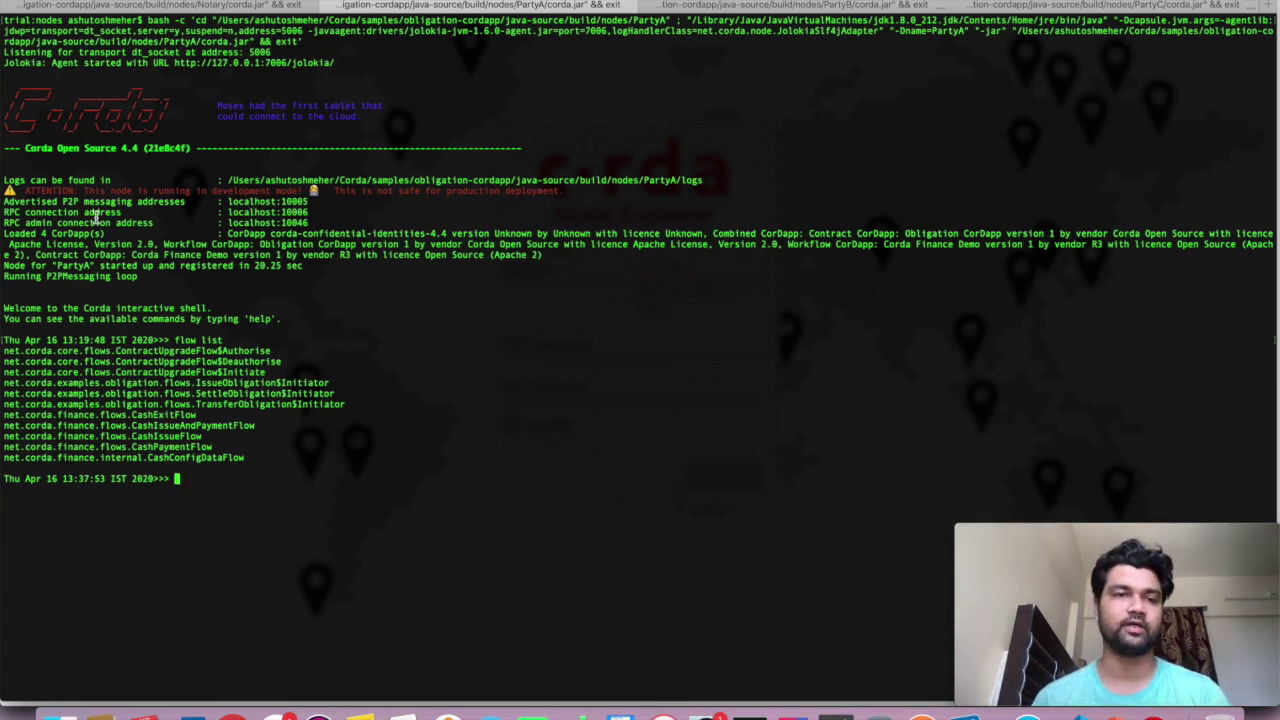
Select PartyA's RPC address in the startup log and pick out port 10006
left_click_drag(307, 212, 228, 212)
double_click(295, 212)
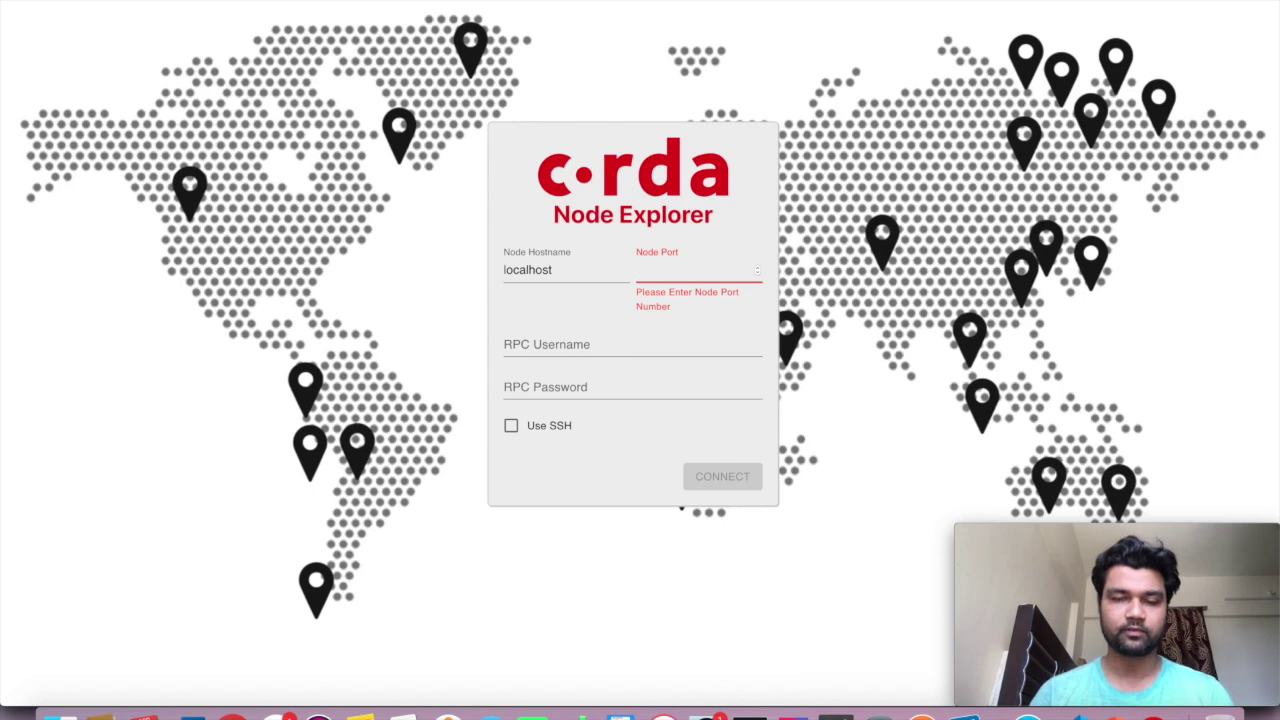
Fill in node port 10006 plus the RPC username and password, leaving Use SSH off
type("10006")
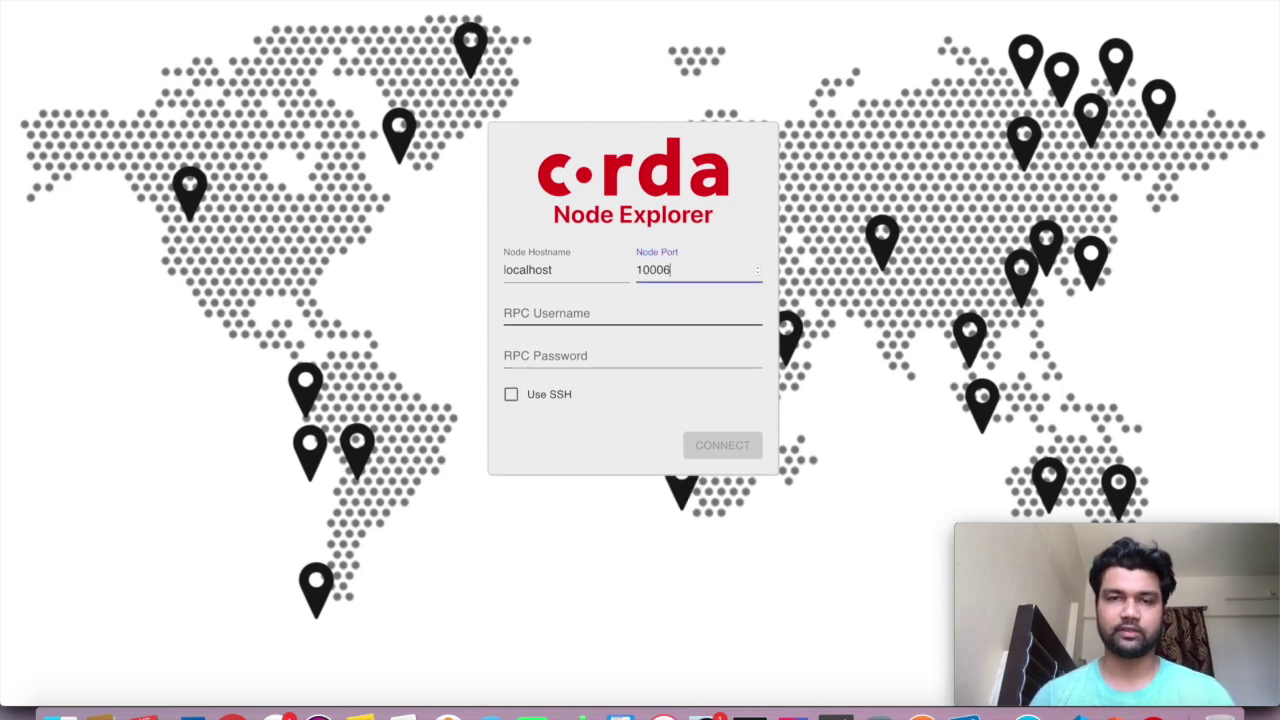
left_click(695, 312)
type("user1")
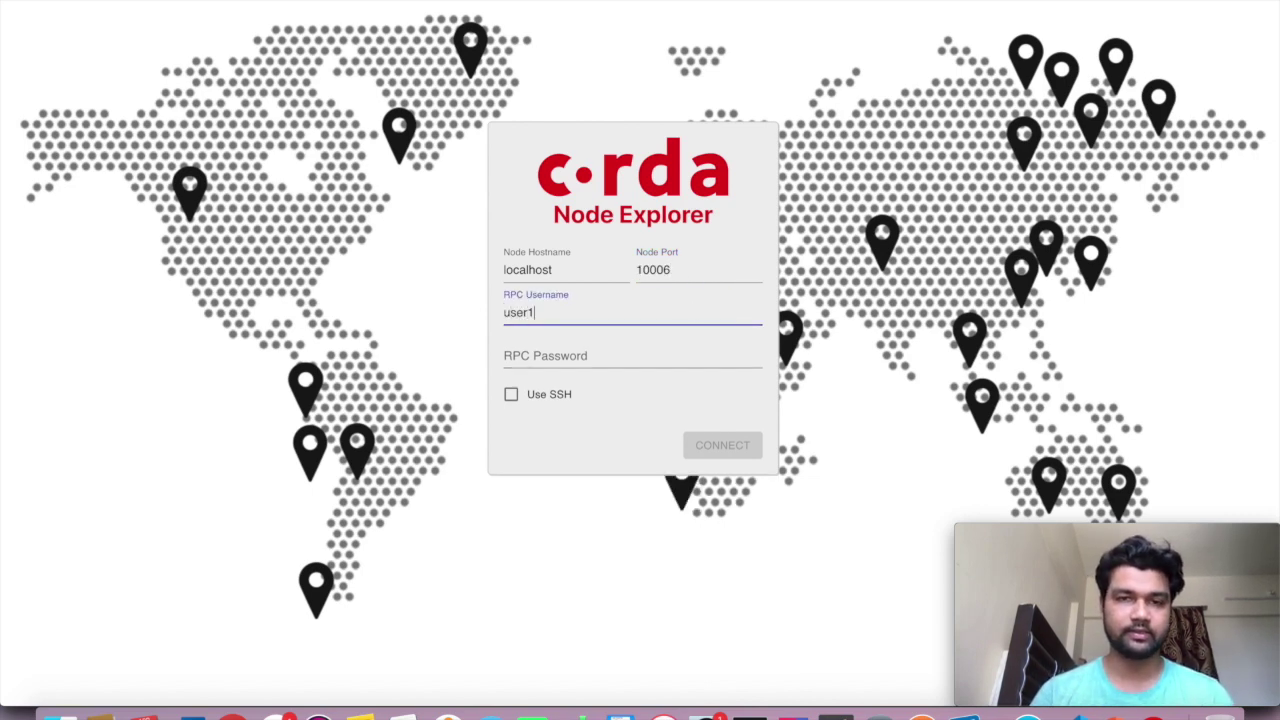
key("Tab")
type("test")
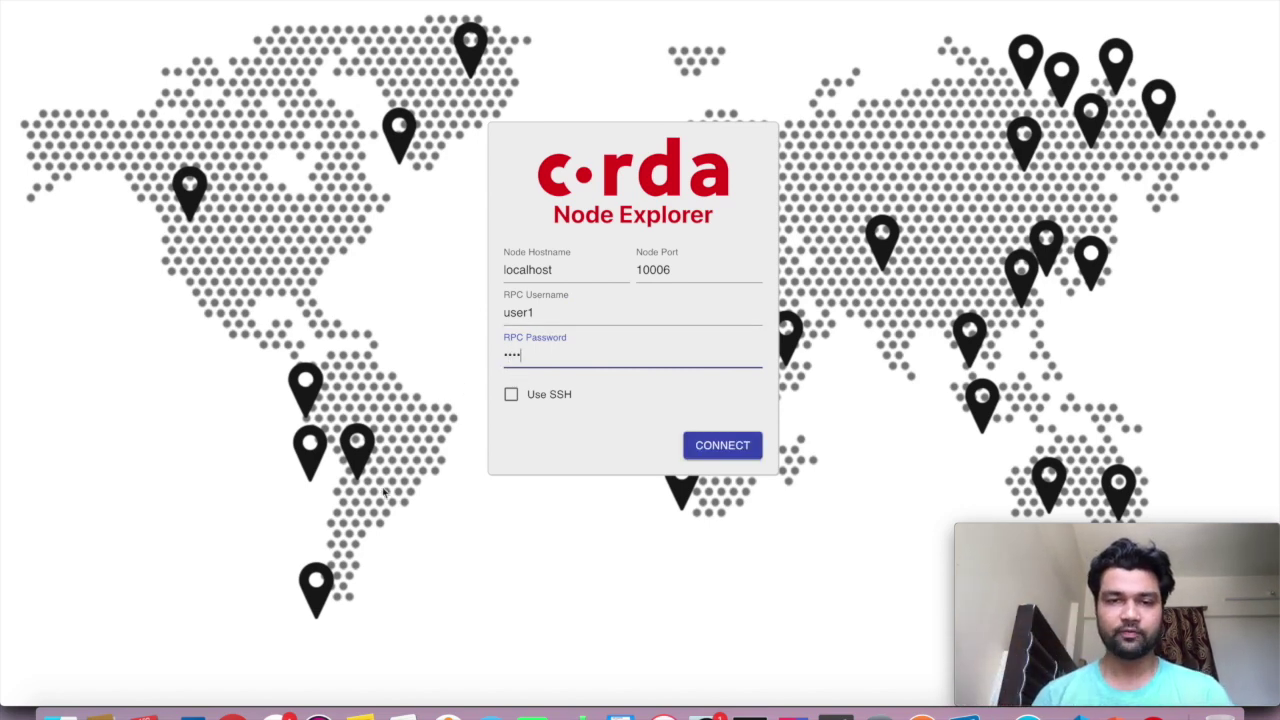
left_click(511, 396)
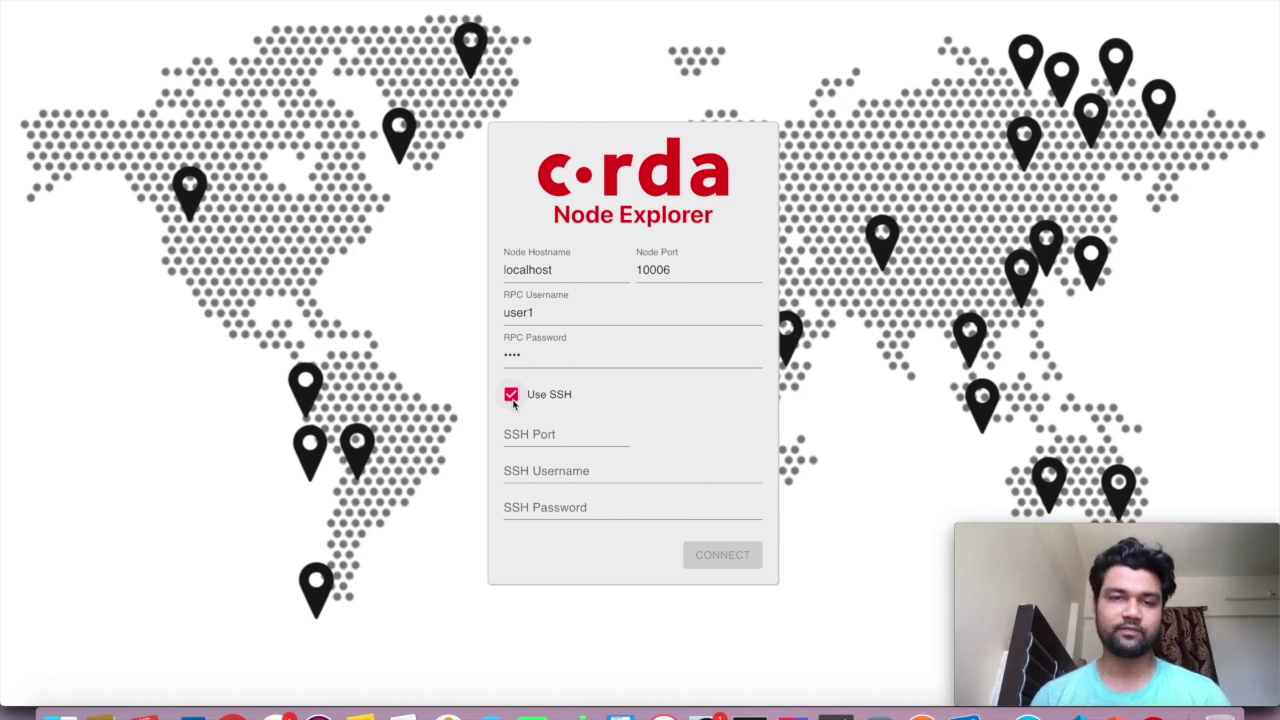
left_click(511, 396)
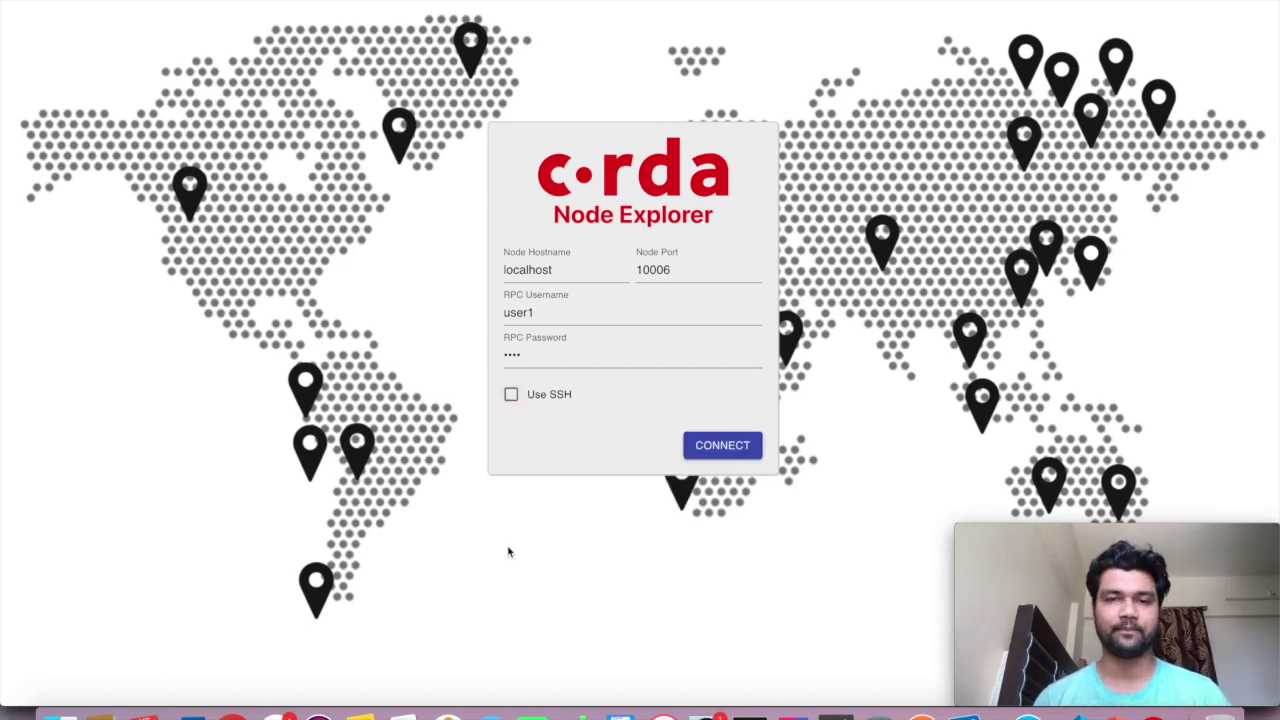
Connect to the PartyA node and view its Settings with the CorDapps directory
left_click(712, 450)
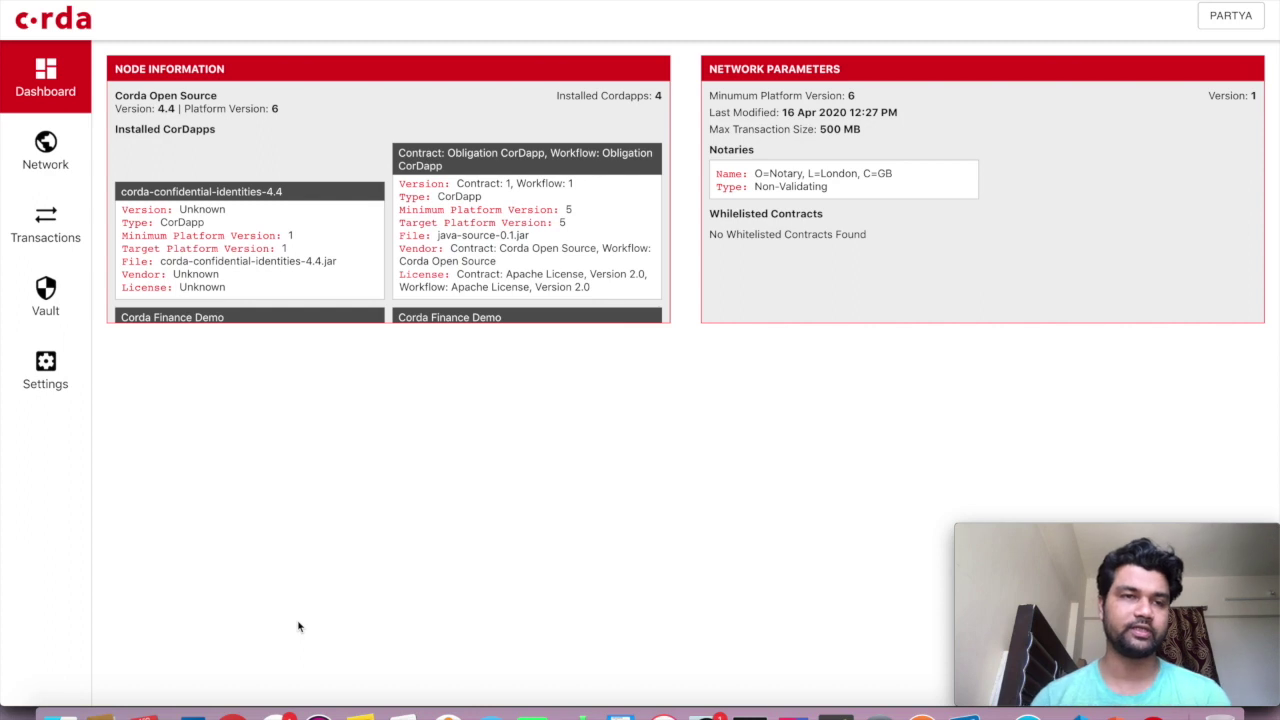
left_click(52, 378)
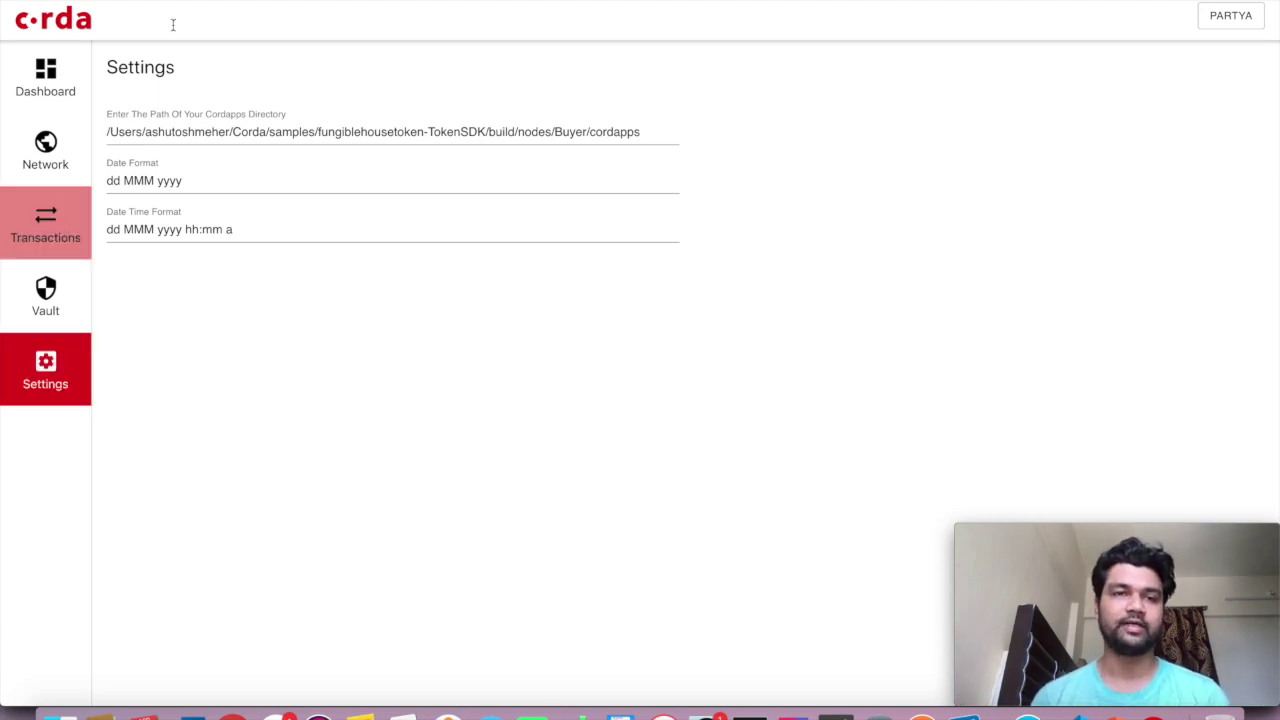
left_click_drag(107, 132, 646, 129)
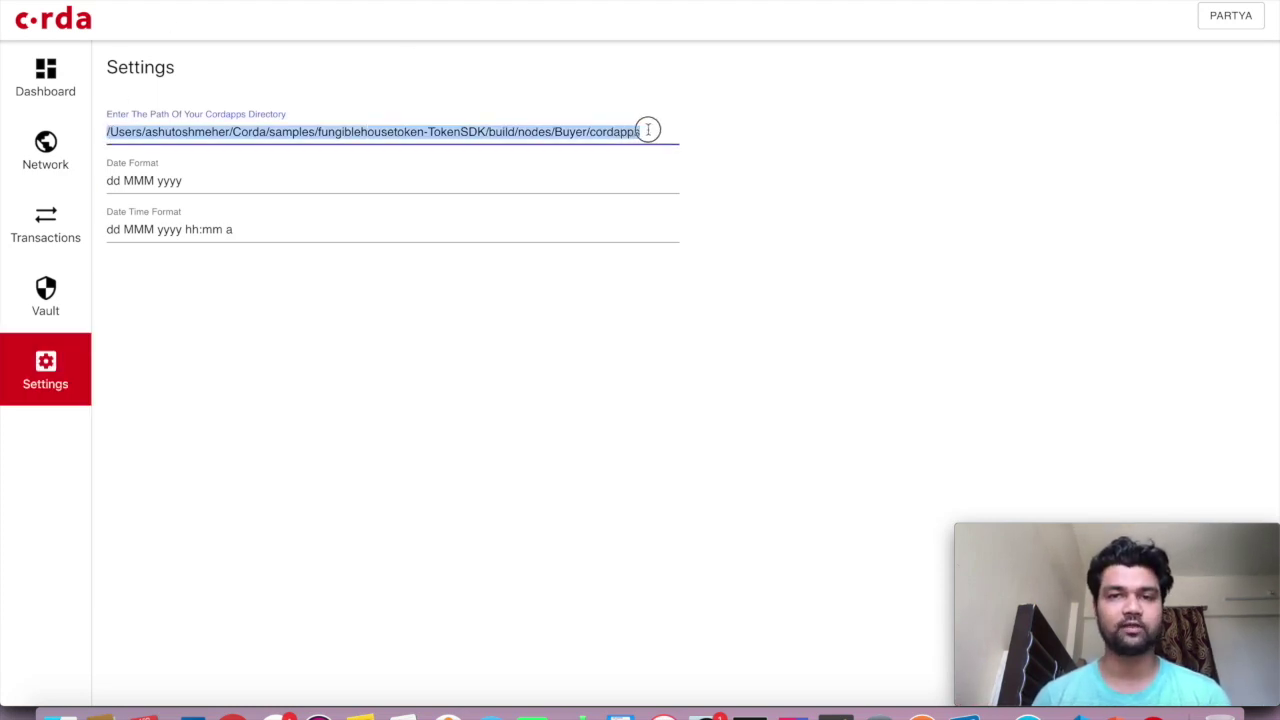
left_click(571, 371)
left_click_drag(106, 132, 686, 127)
left_click(770, 162)
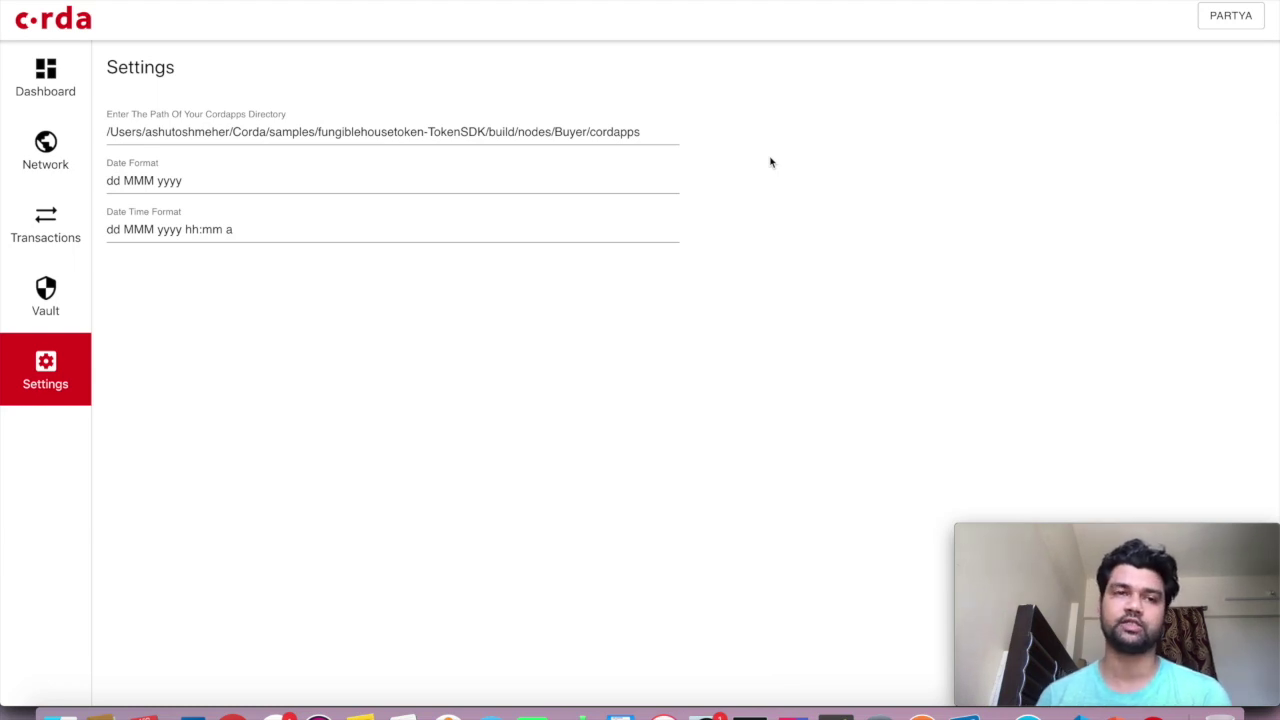
left_click(645, 131)
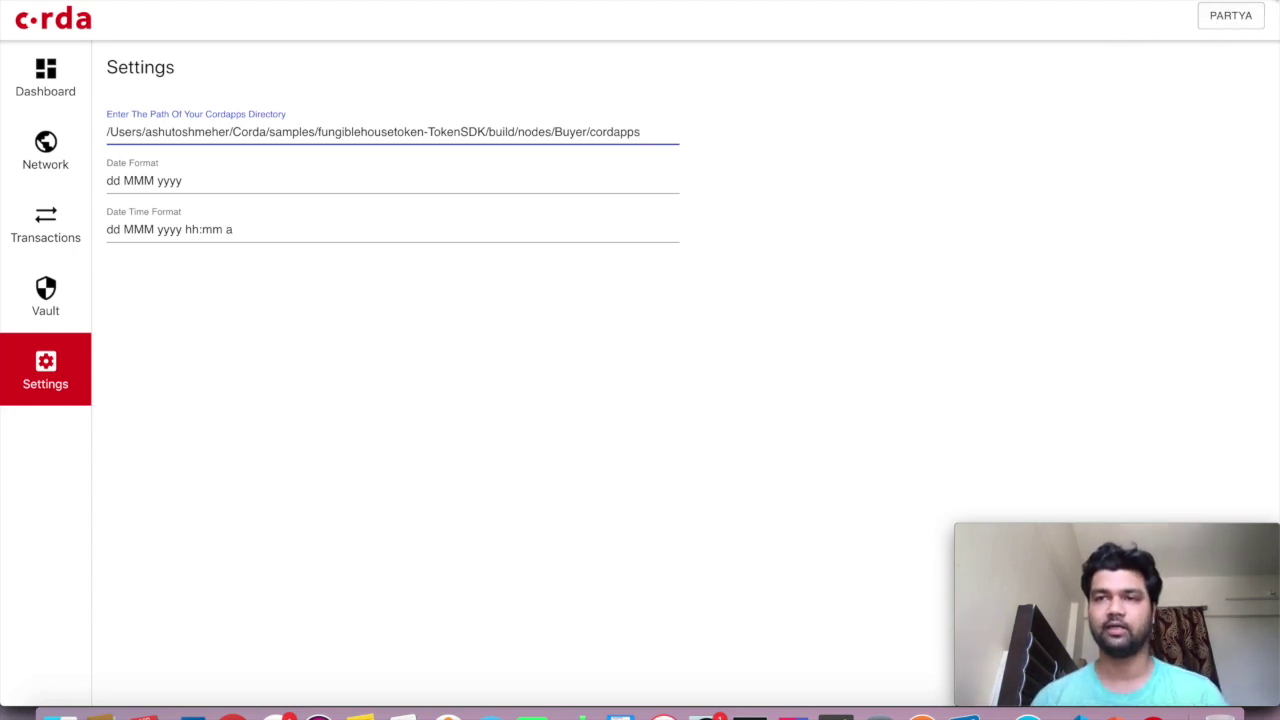
Check the PARTYA node identity, dismiss it, and return to the Dashboard
left_click(1227, 15)
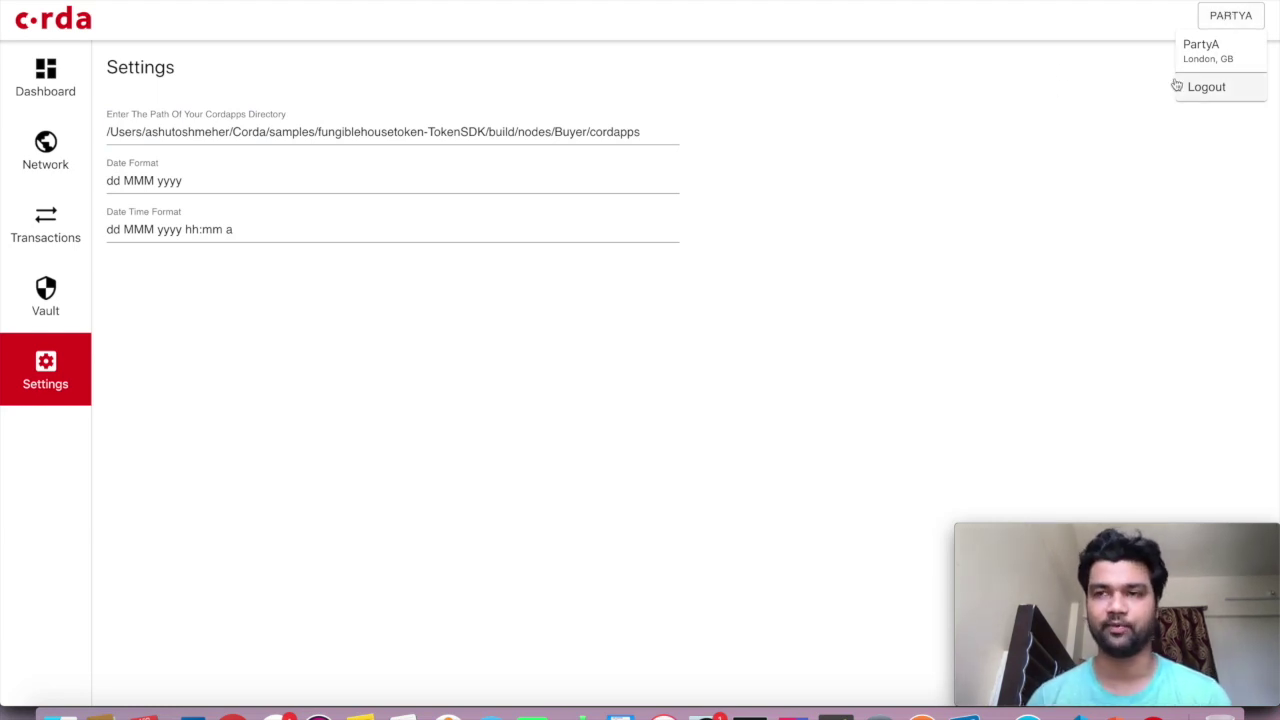
left_click(858, 341)
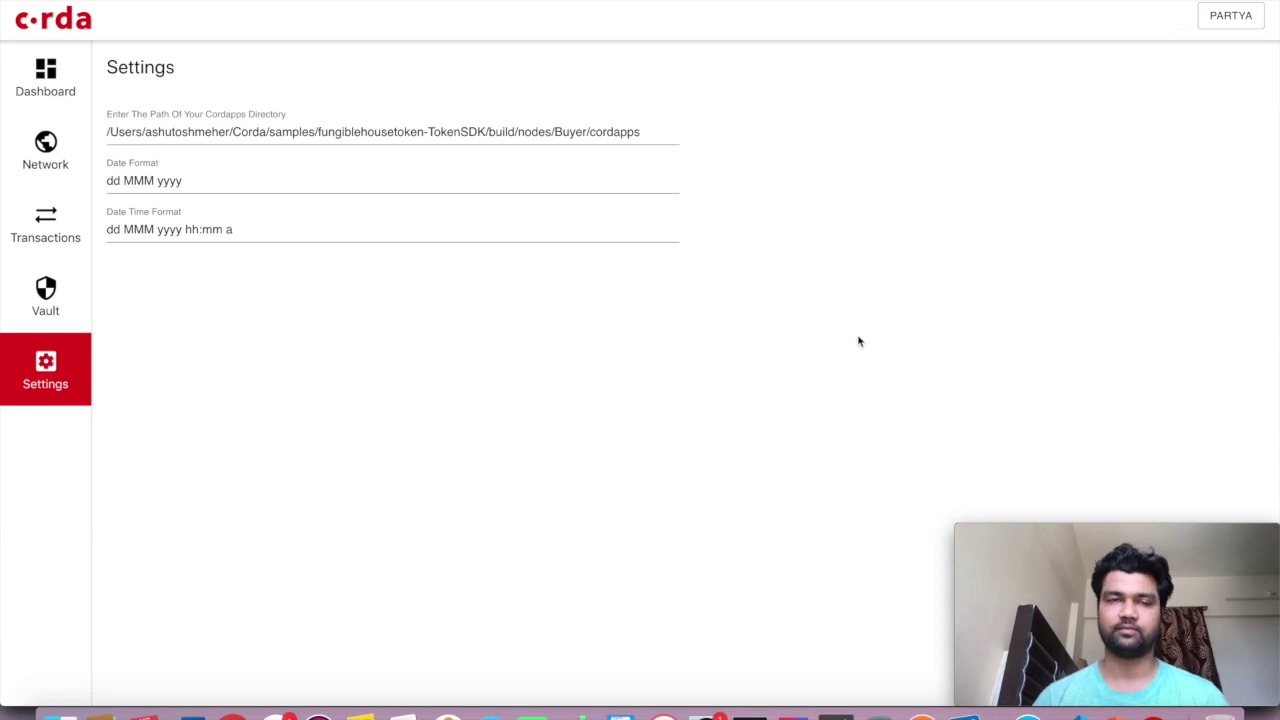
left_click(45, 105)
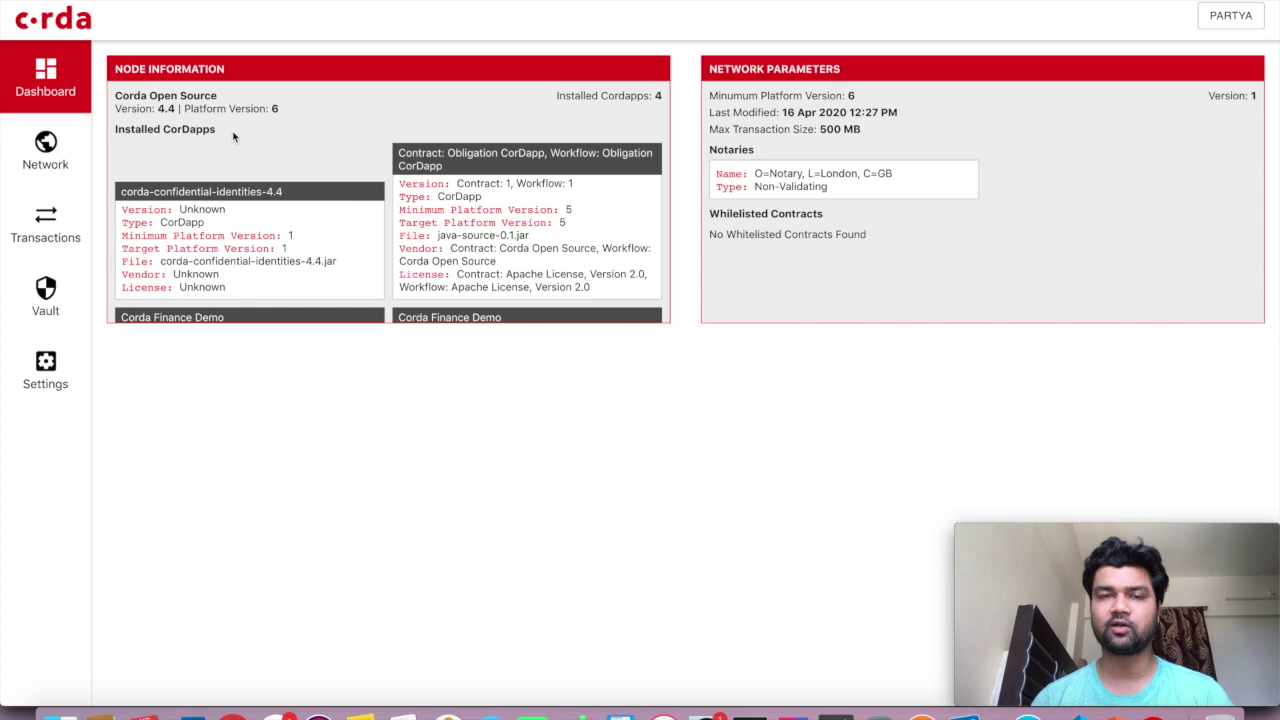
scroll(233, 137, "down", 3)
scroll(232, 130, "up", 3)
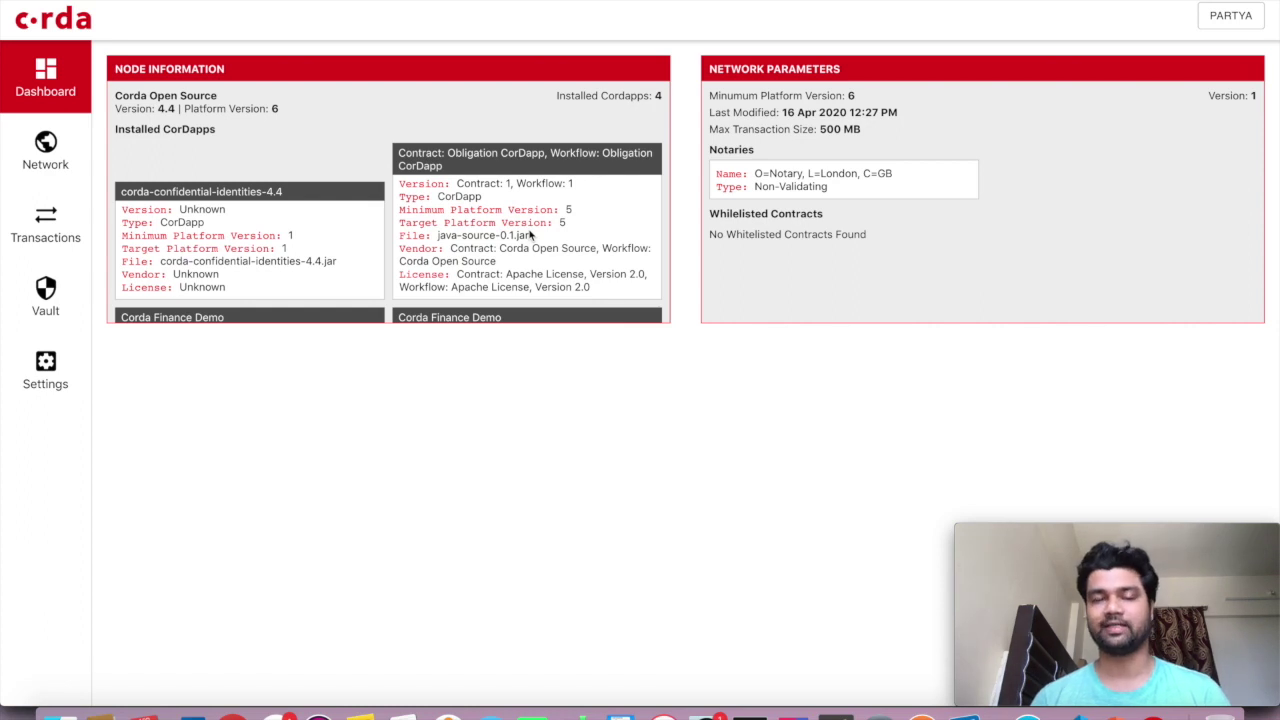
Scroll through PartyA's dashboard to review its CorDapps and London notary network parameters
scroll(531, 234, "down", 3)
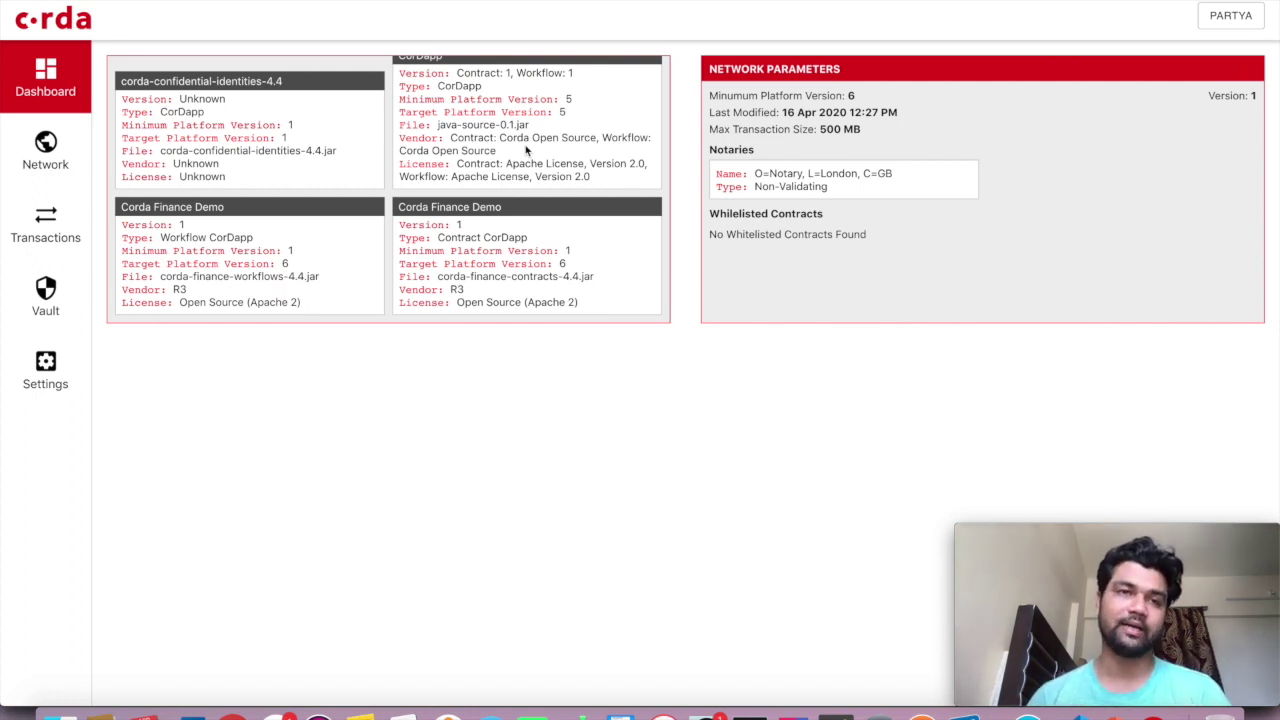
scroll(525, 149, "up", 3)
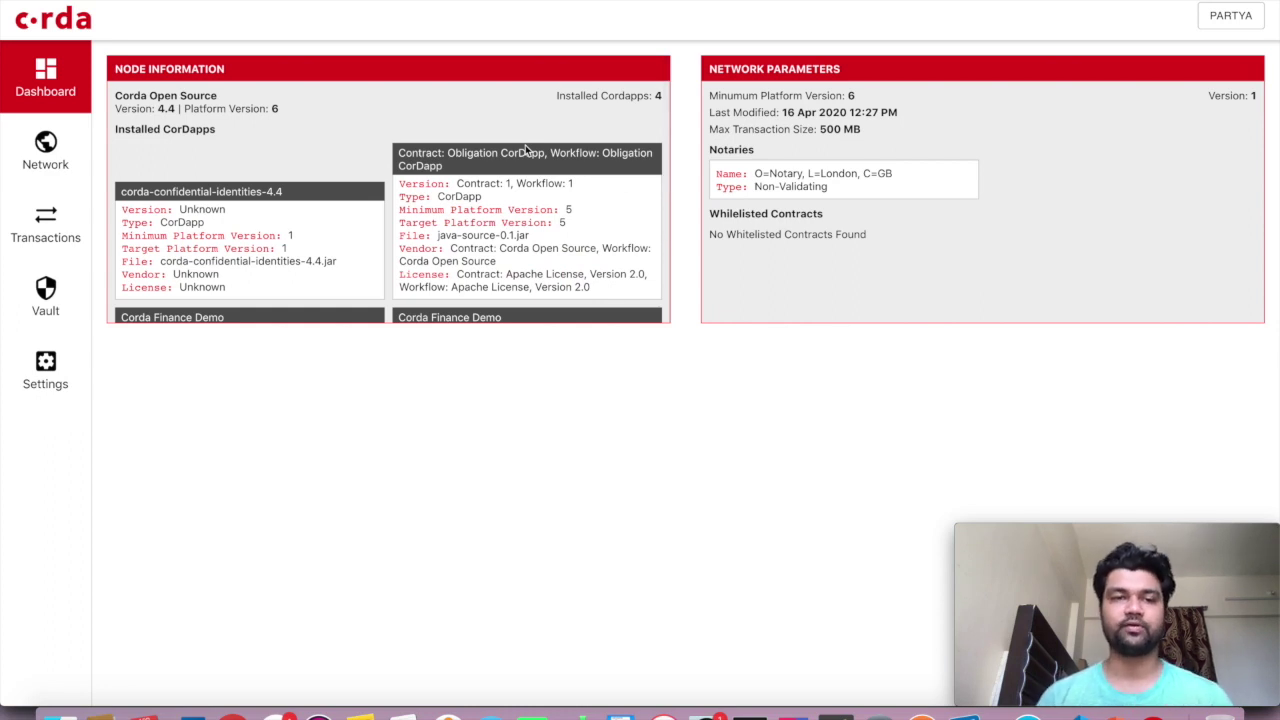
scroll(525, 147, "down", 3)
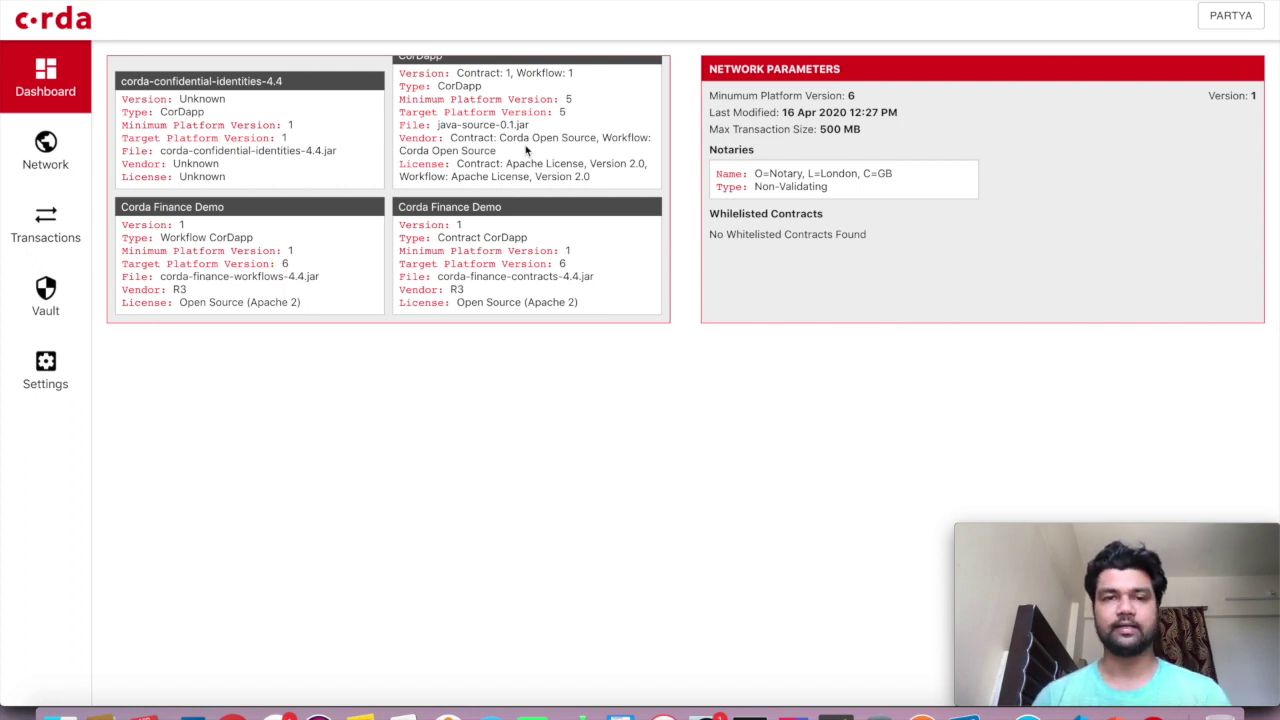
scroll(526, 149, "up", 3)
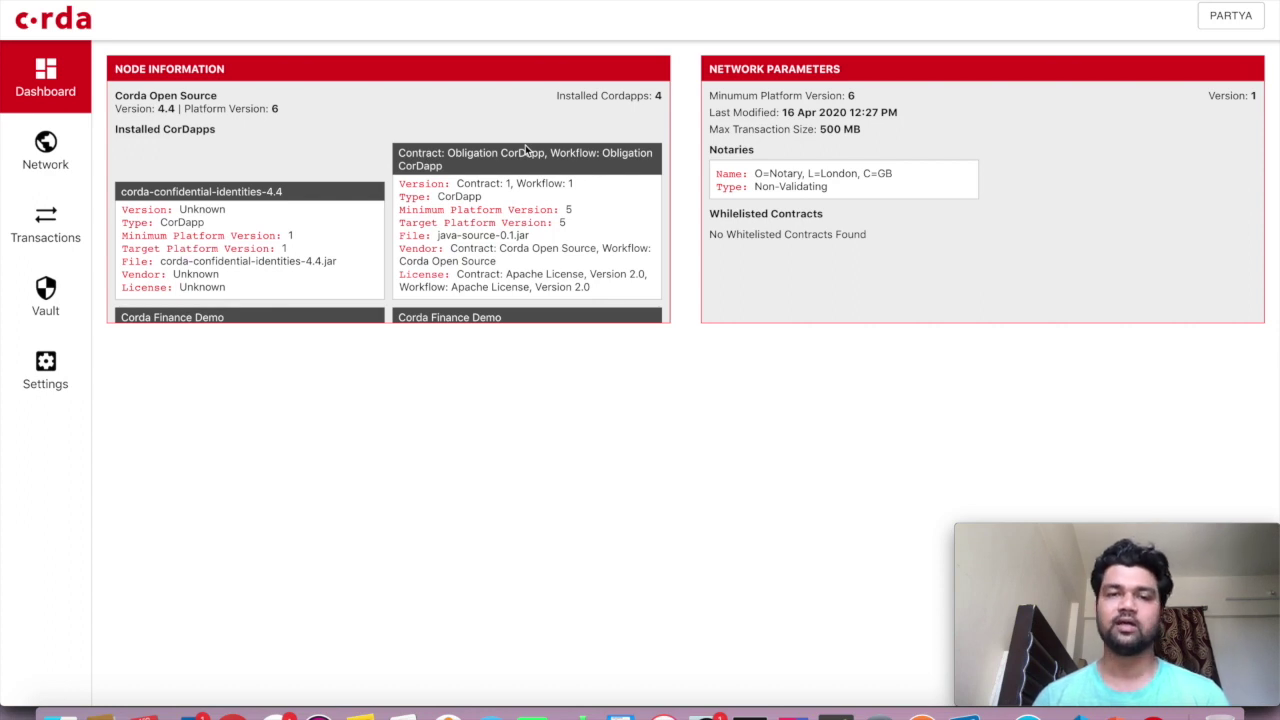
scroll(526, 150, "down", 3)
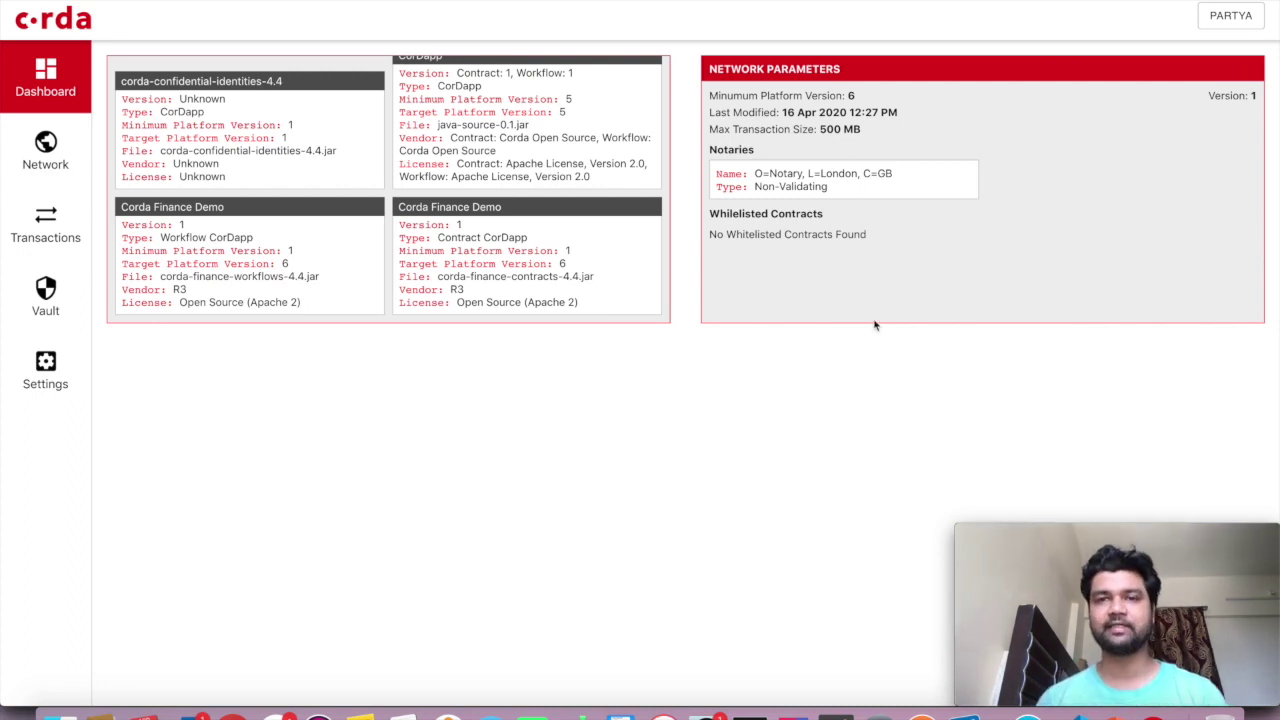
scroll(566, 251, "up", 3)
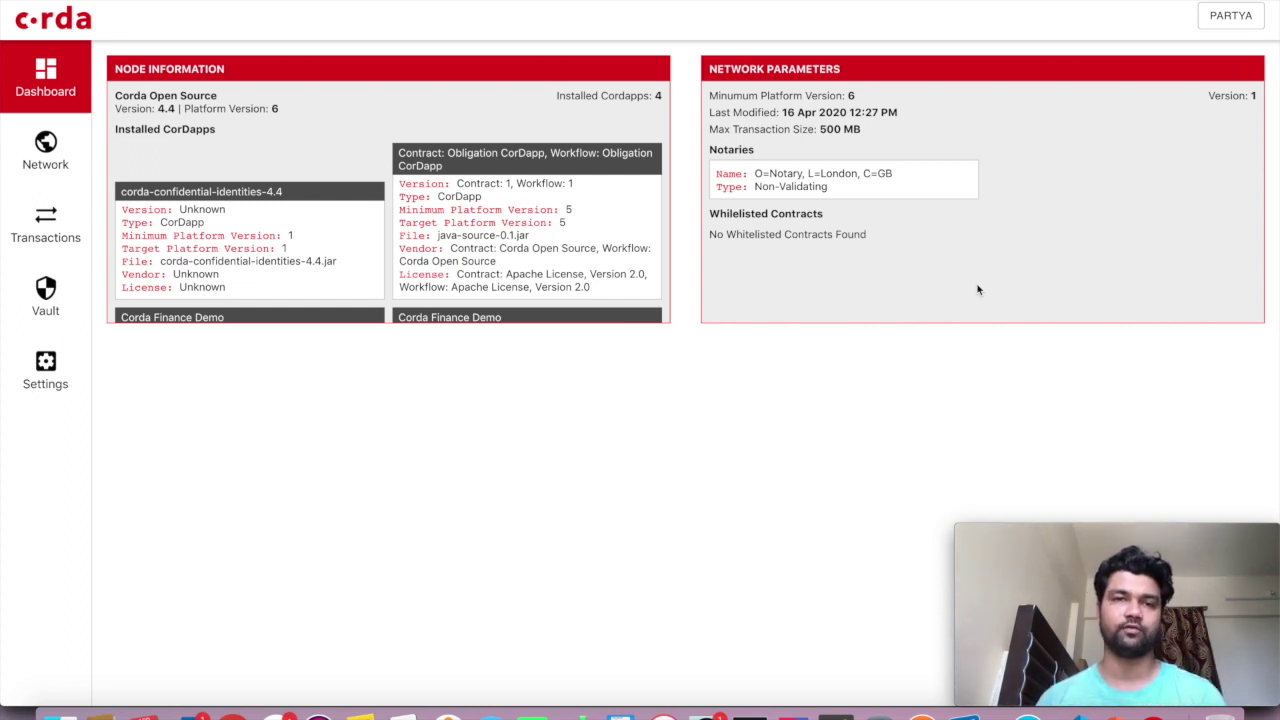
View the network map, then open PartyA's still-empty transaction list
left_click(45, 167)
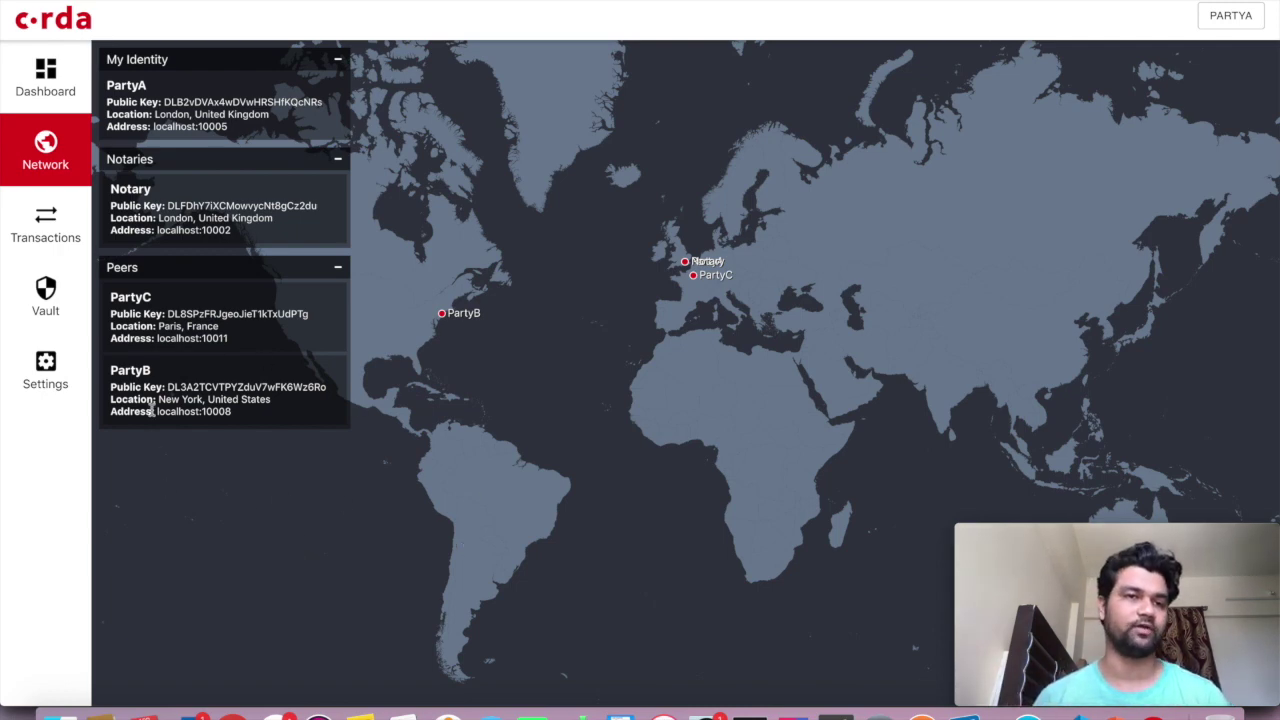
left_click(54, 243)
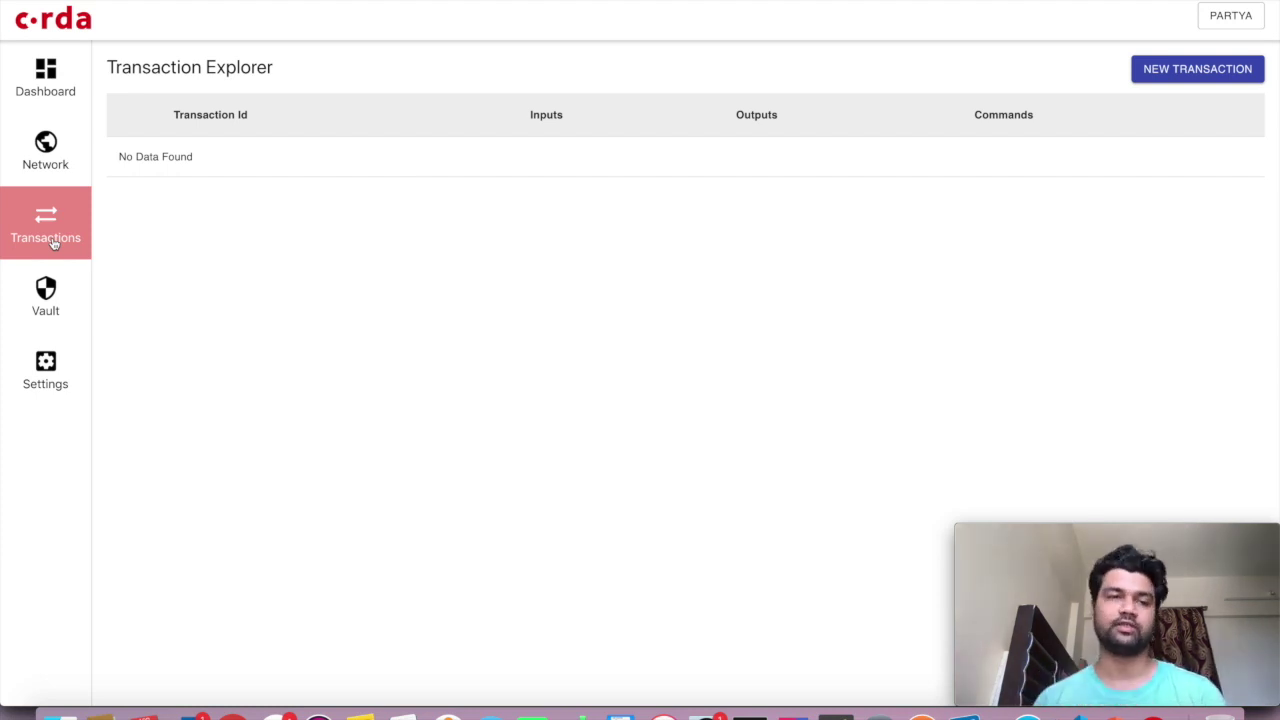
Try a new transaction, find no flows, and check the Settings cordapps path
left_click(52, 243)
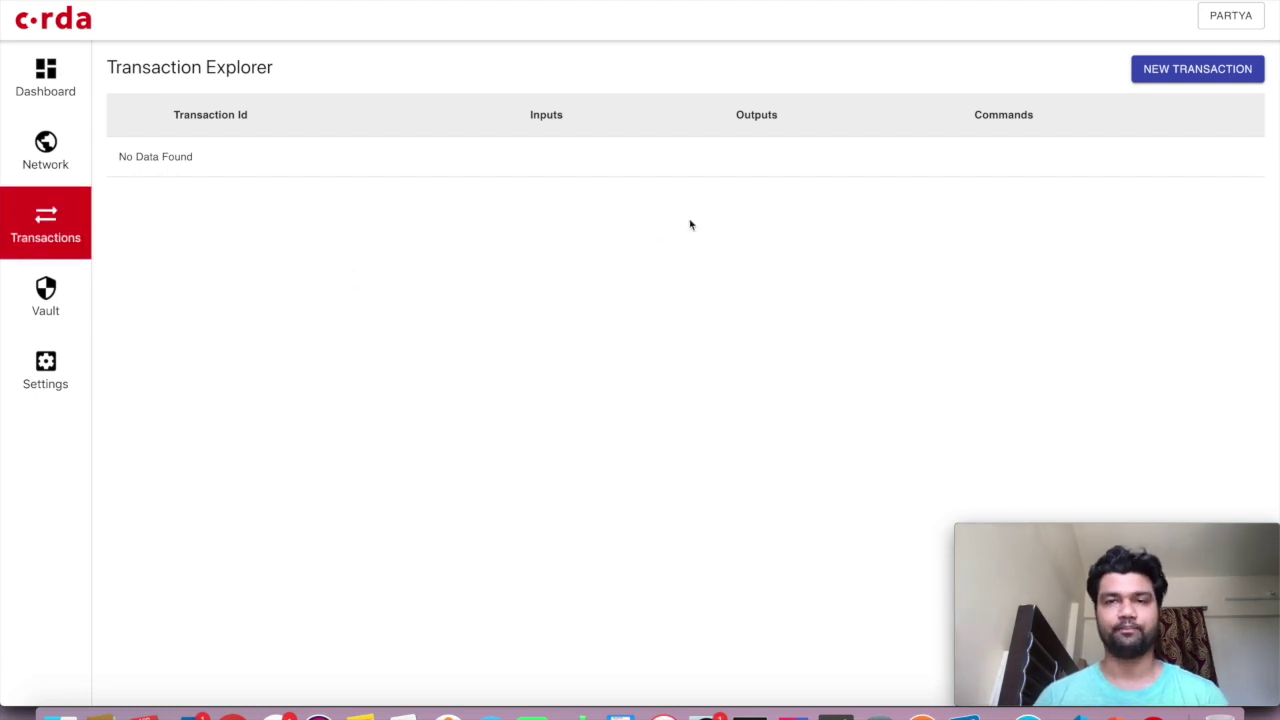
left_click(1177, 77)
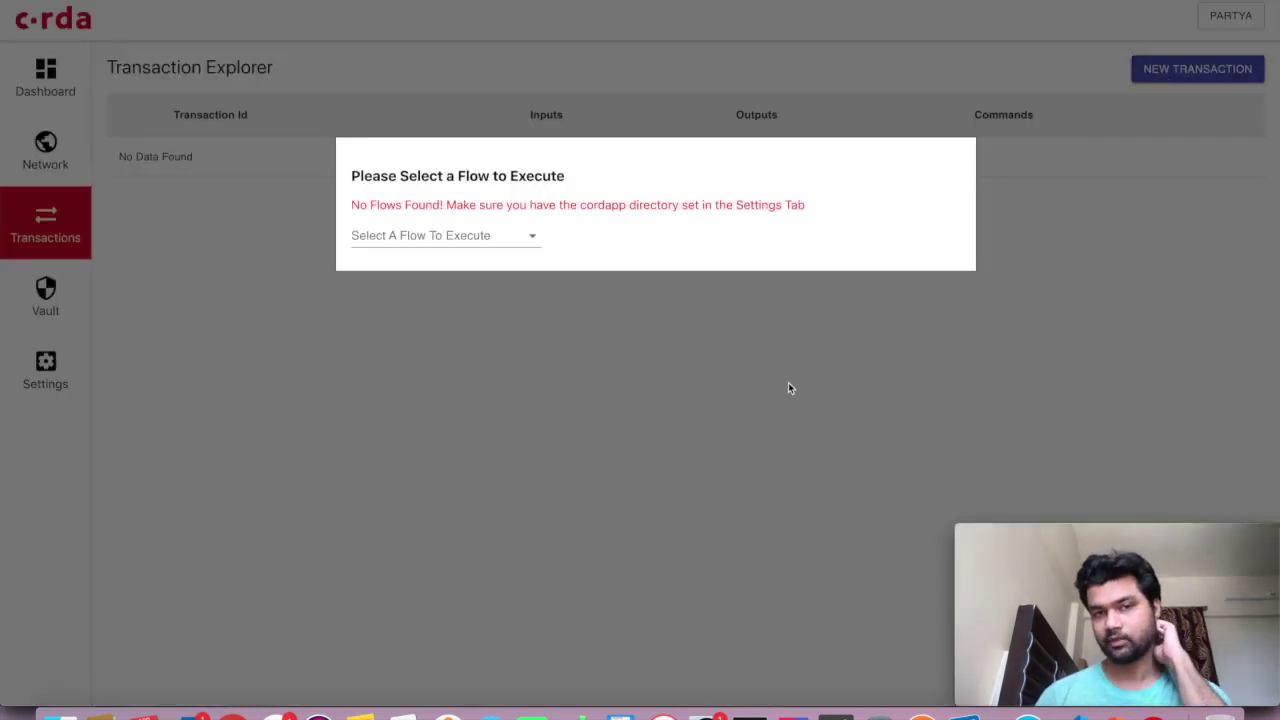
left_click(490, 377)
left_click(45, 370)
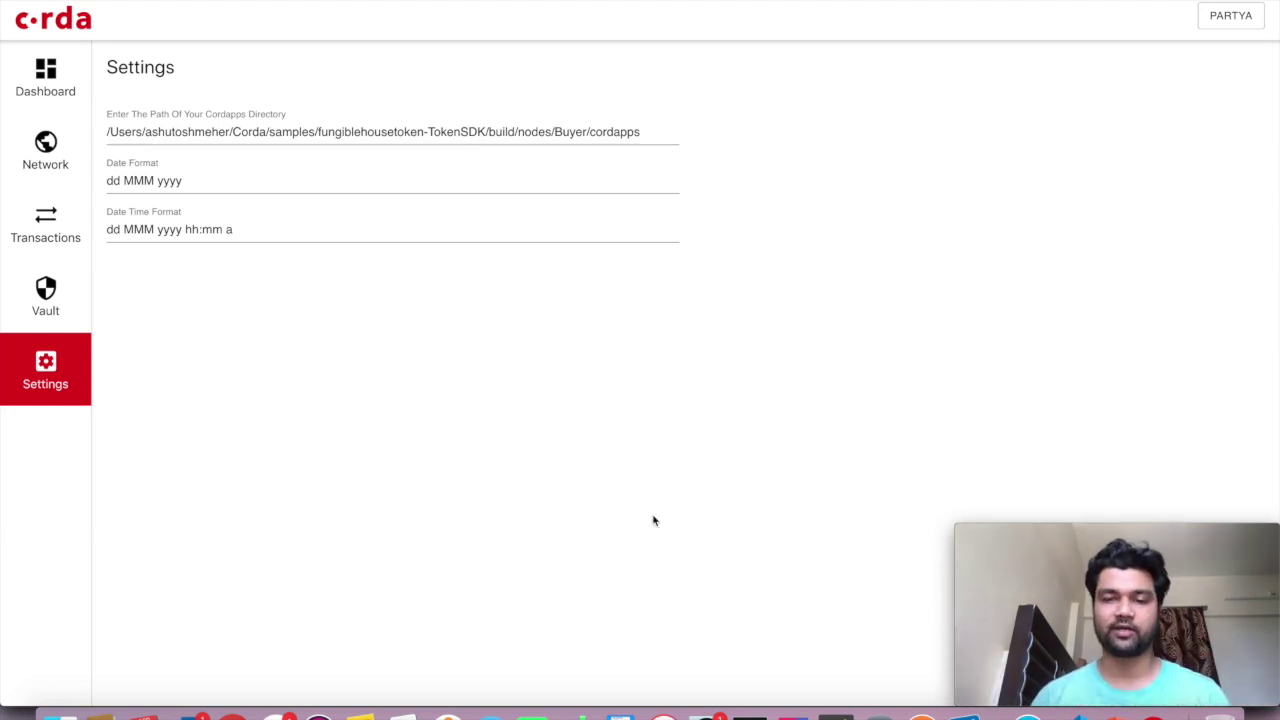
Select the PartyA node folder path in the terminal's launch command
left_click(750, 714)
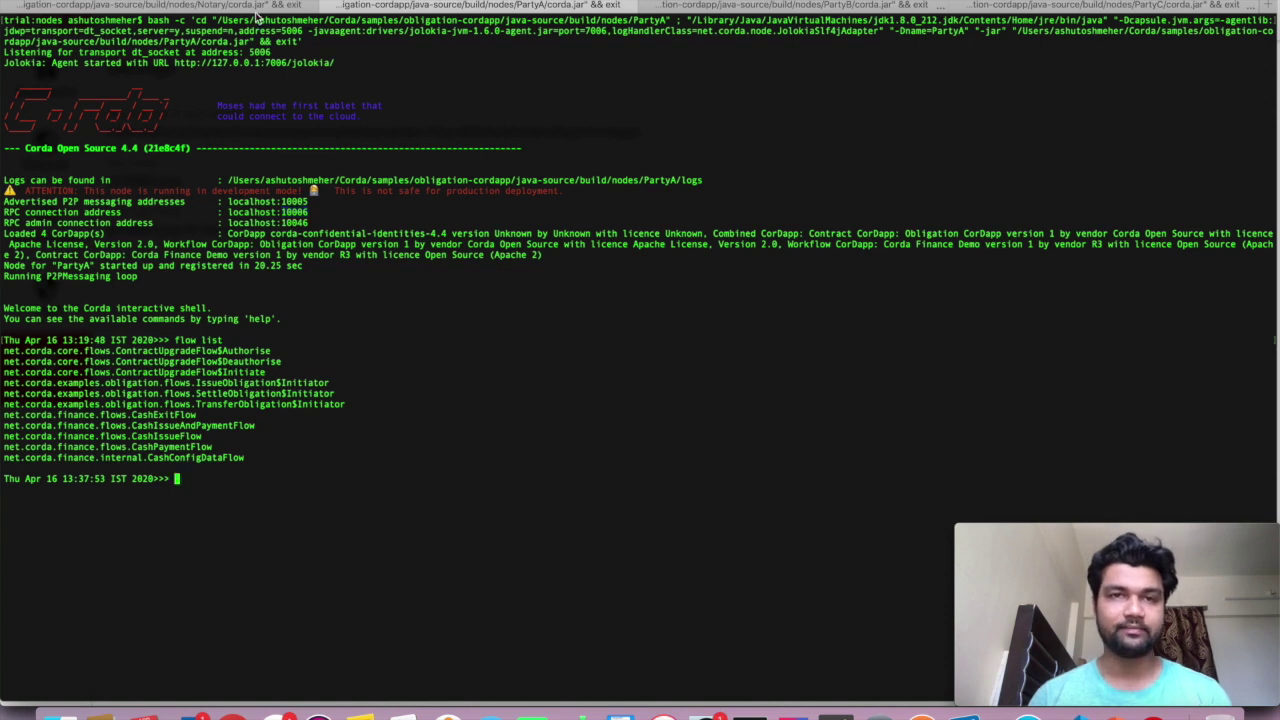
left_click(215, 20)
left_click_drag(215, 20, 665, 20)
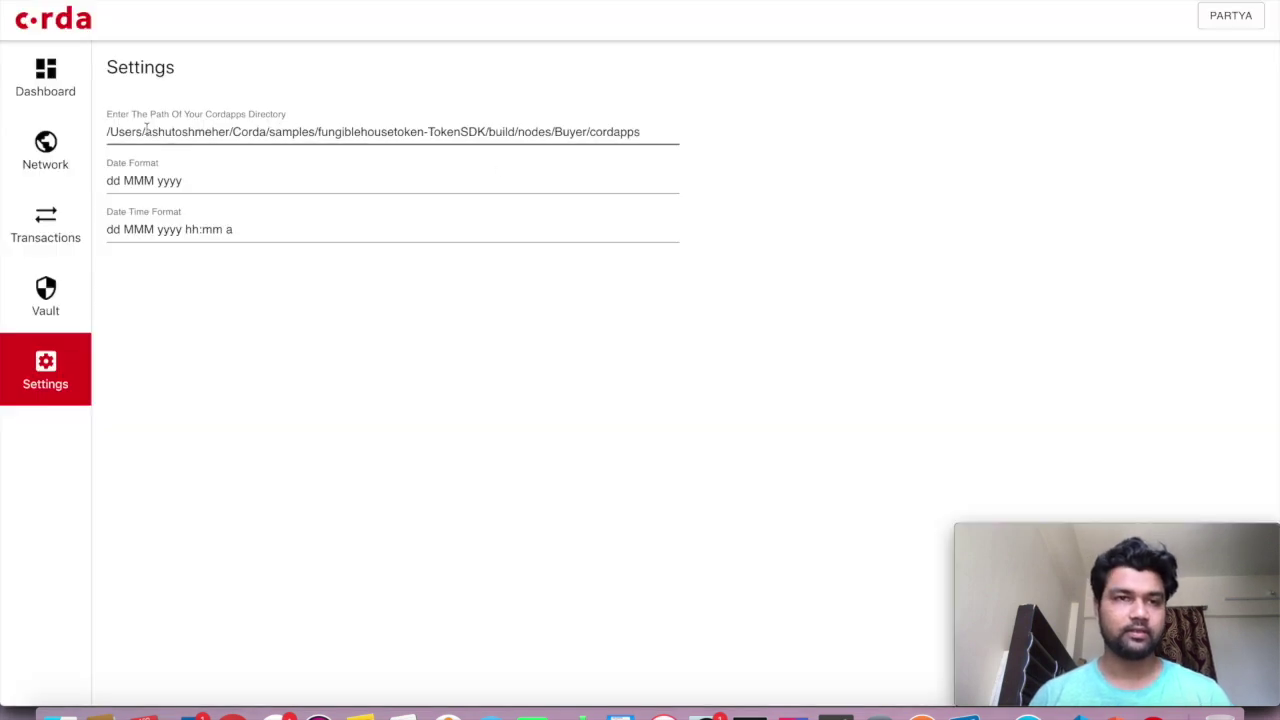
Review the current cordapps path, then retry a new transaction, which still finds no flows
left_click_drag(107, 135, 423, 357)
left_click(423, 357)
left_click(56, 245)
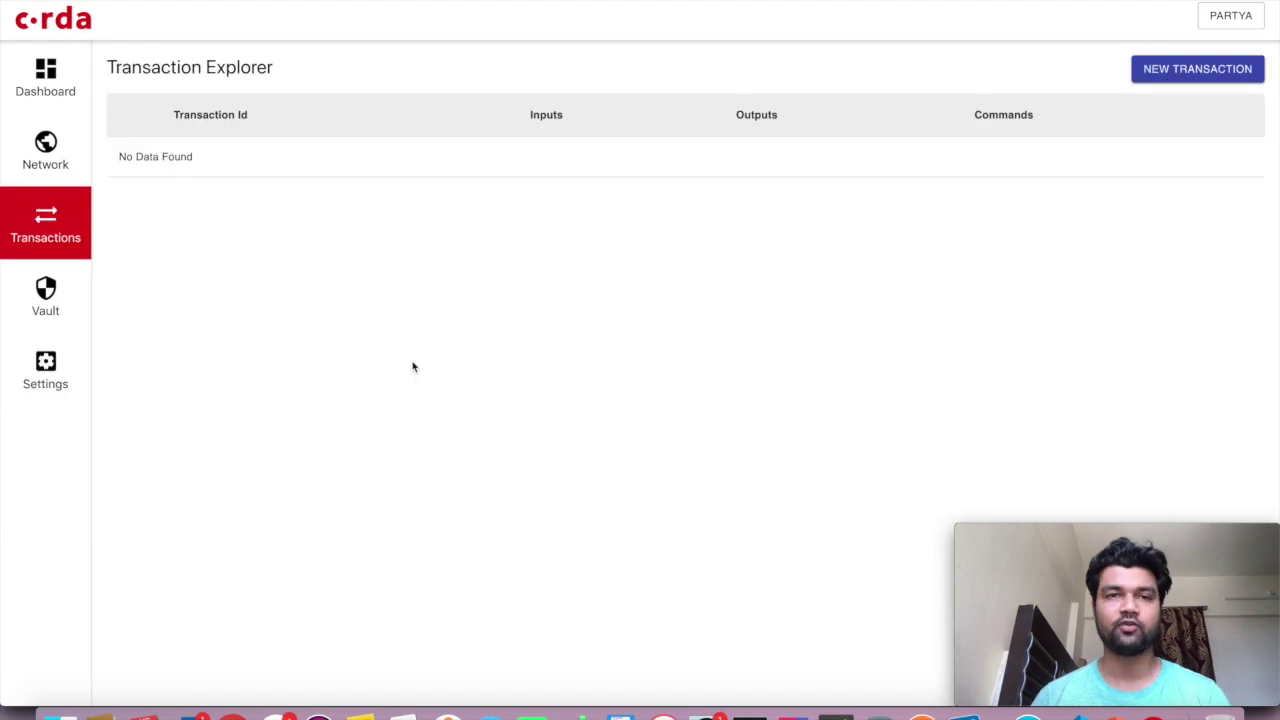
left_click(1188, 78)
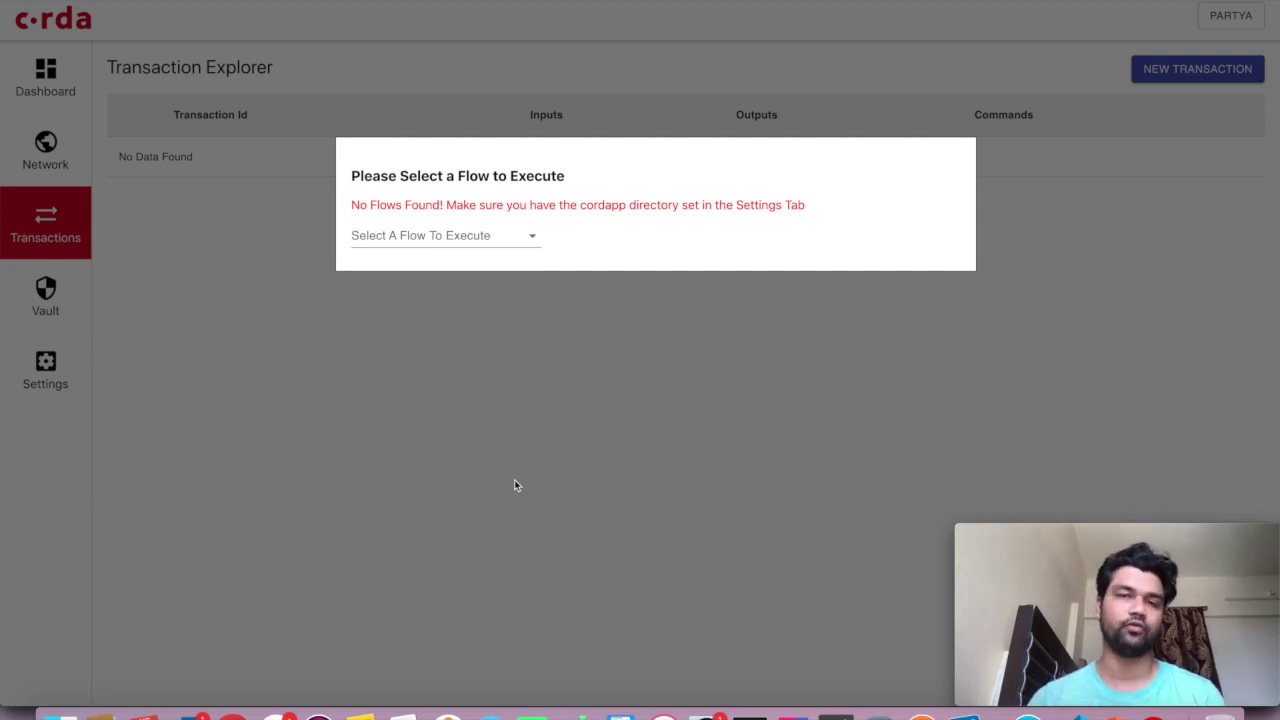
Paste the PartyA node path over the old cordapps directory in Settings
left_click(431, 486)
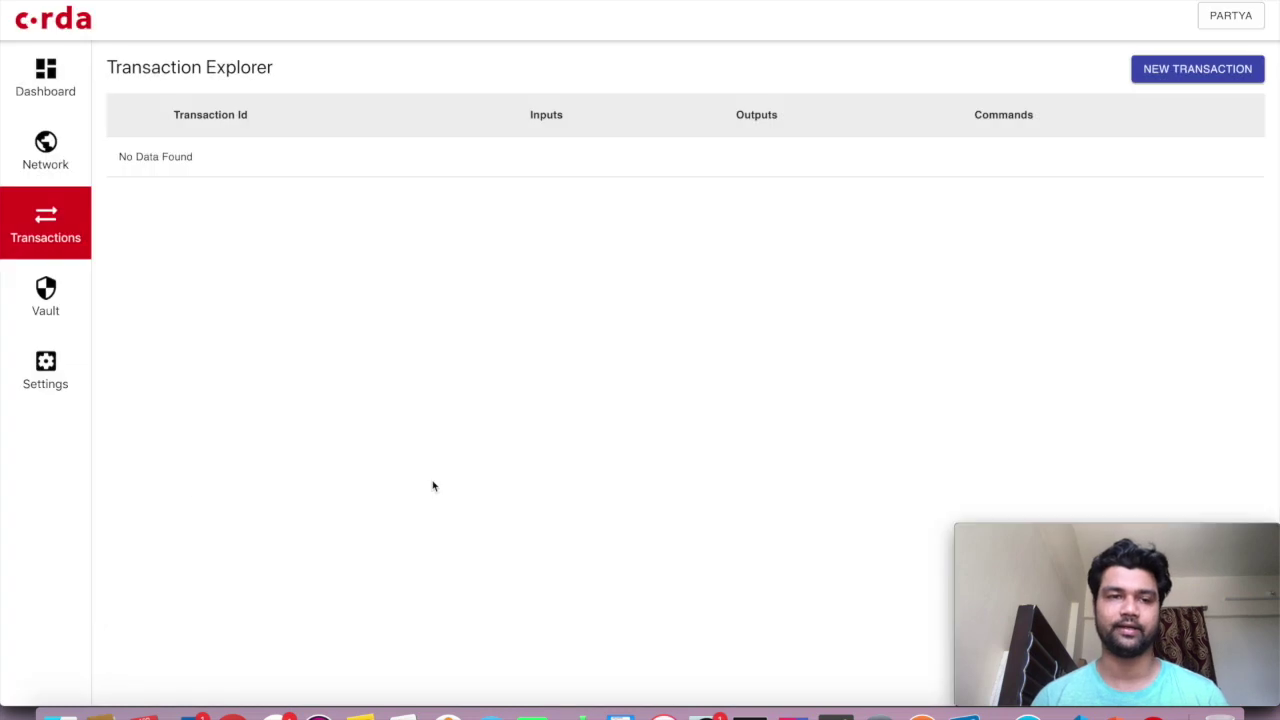
left_click(45, 370)
left_click(580, 124)
left_click_drag(584, 130, 43, 134)
key("super+v")
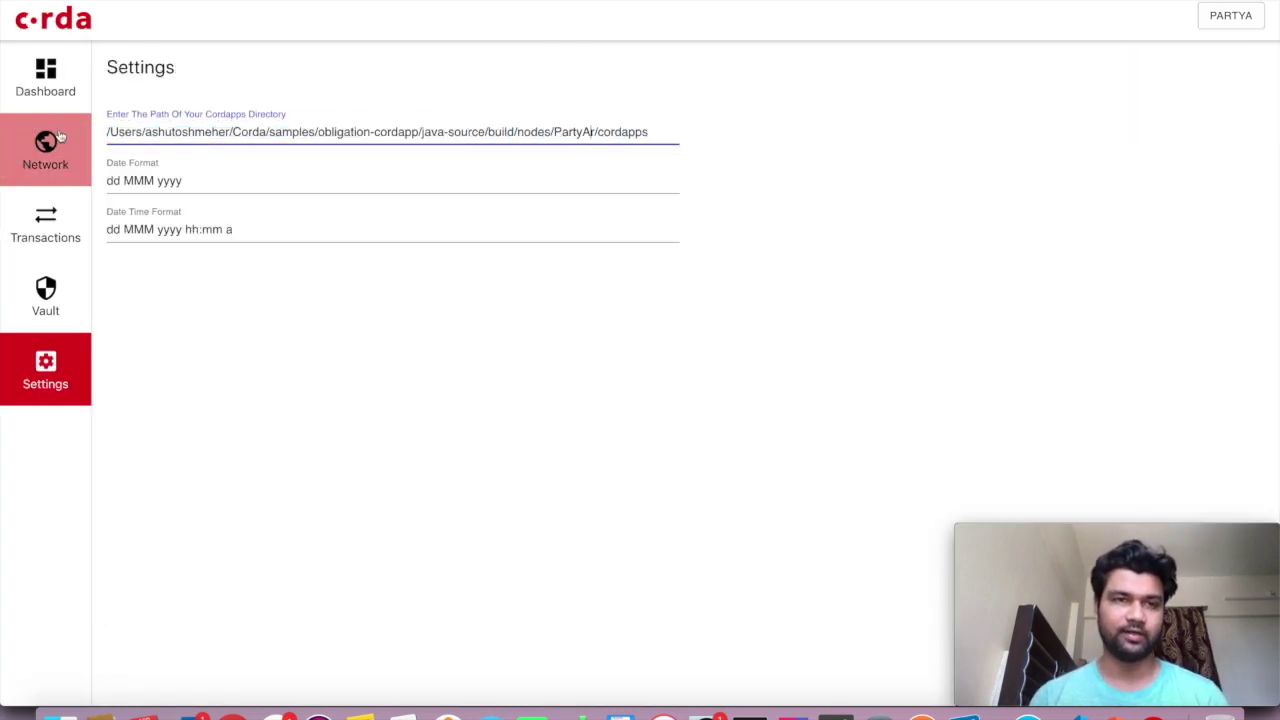
left_click(443, 447)
Remove the stray 'r' so the path ends in PartyA/cordapps, and save it
left_click(595, 131)
key("BackSpace")
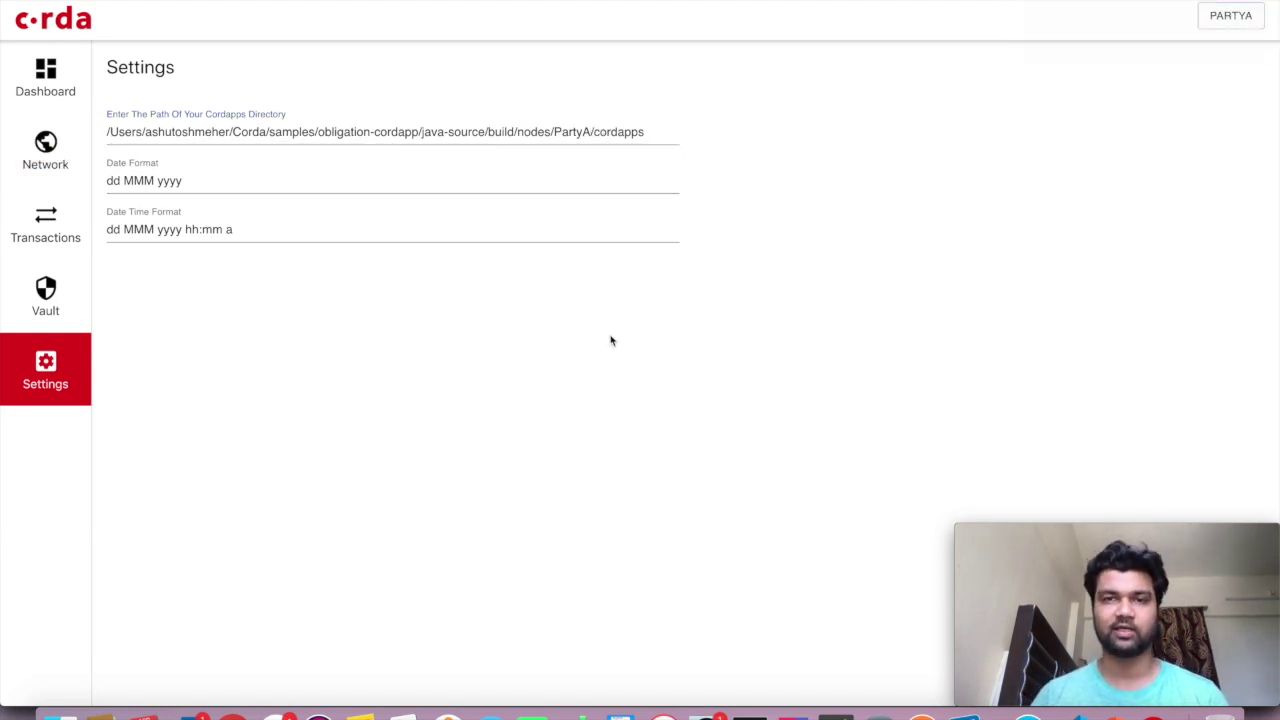
left_click(591, 131)
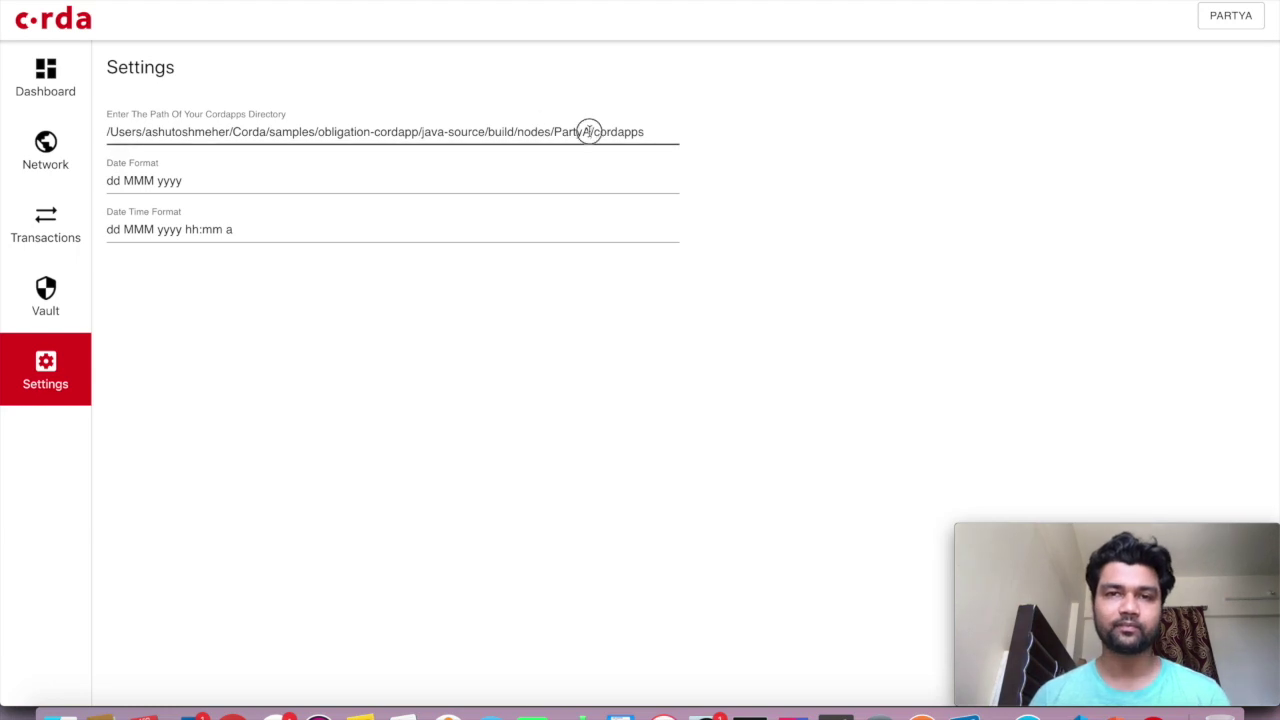
left_click(584, 287)
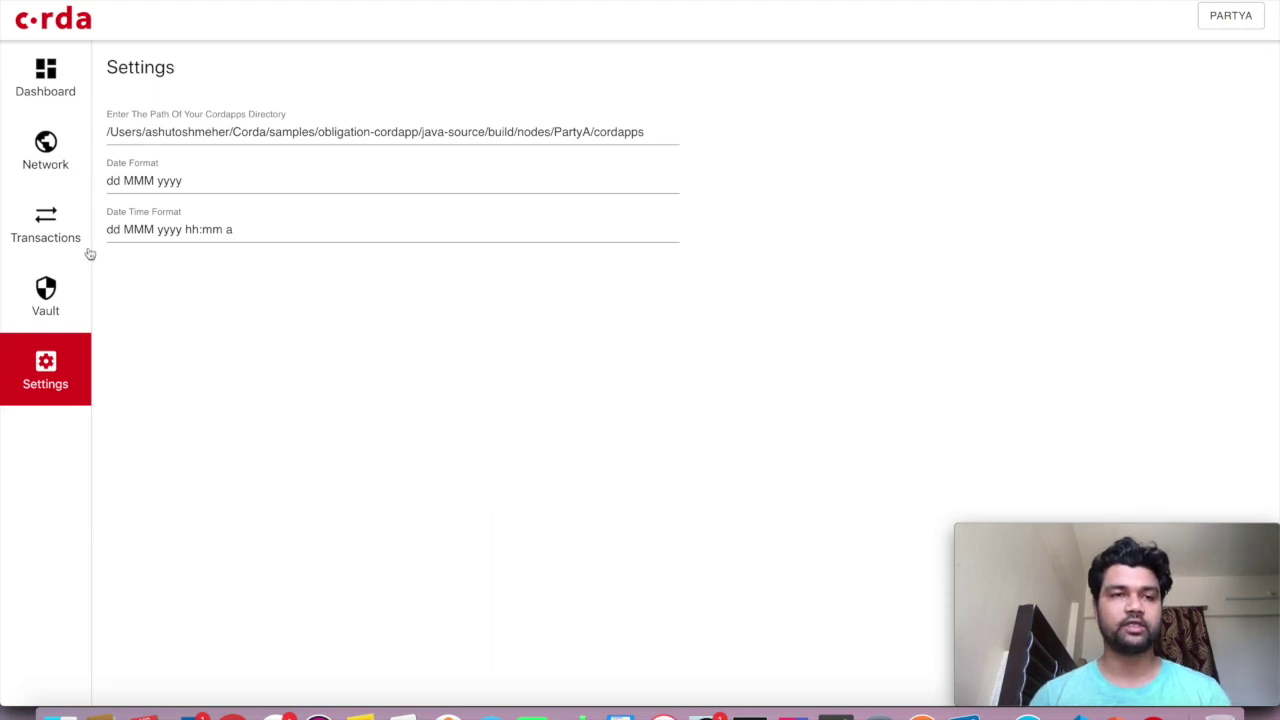
Reopen the new-transaction flow picker, which still finds no flows, and close it
left_click(55, 218)
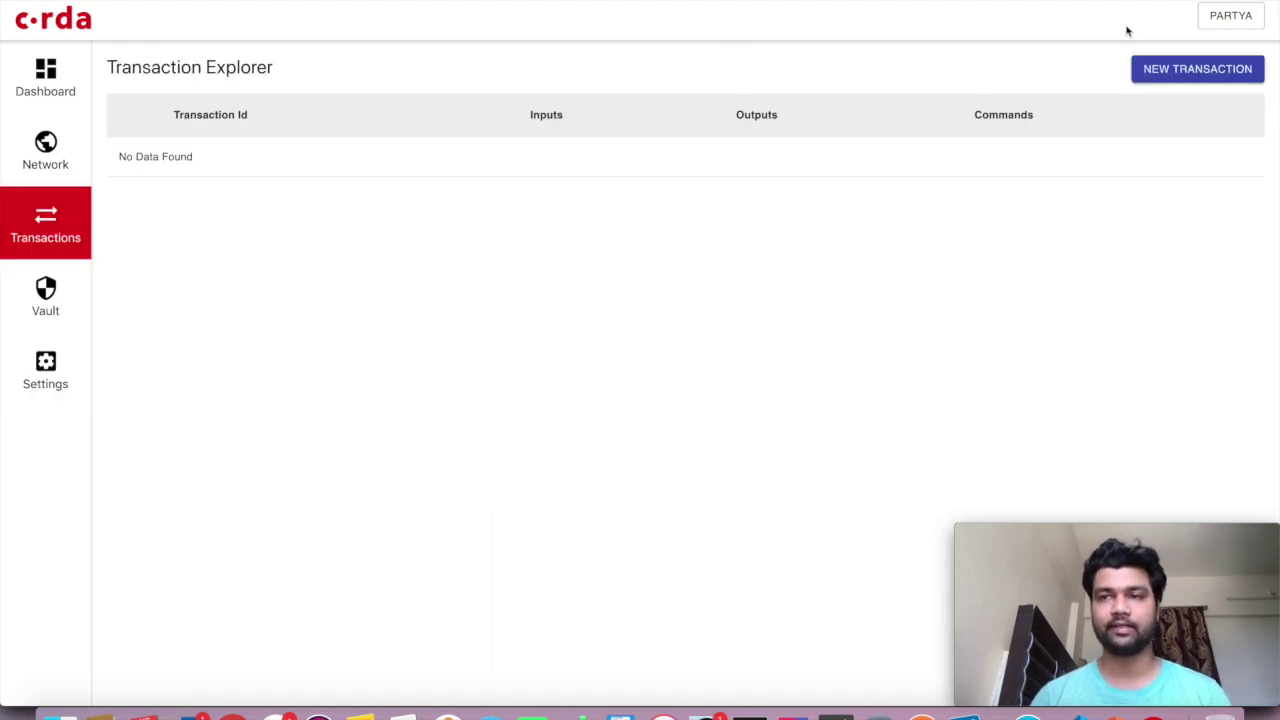
left_click(1166, 69)
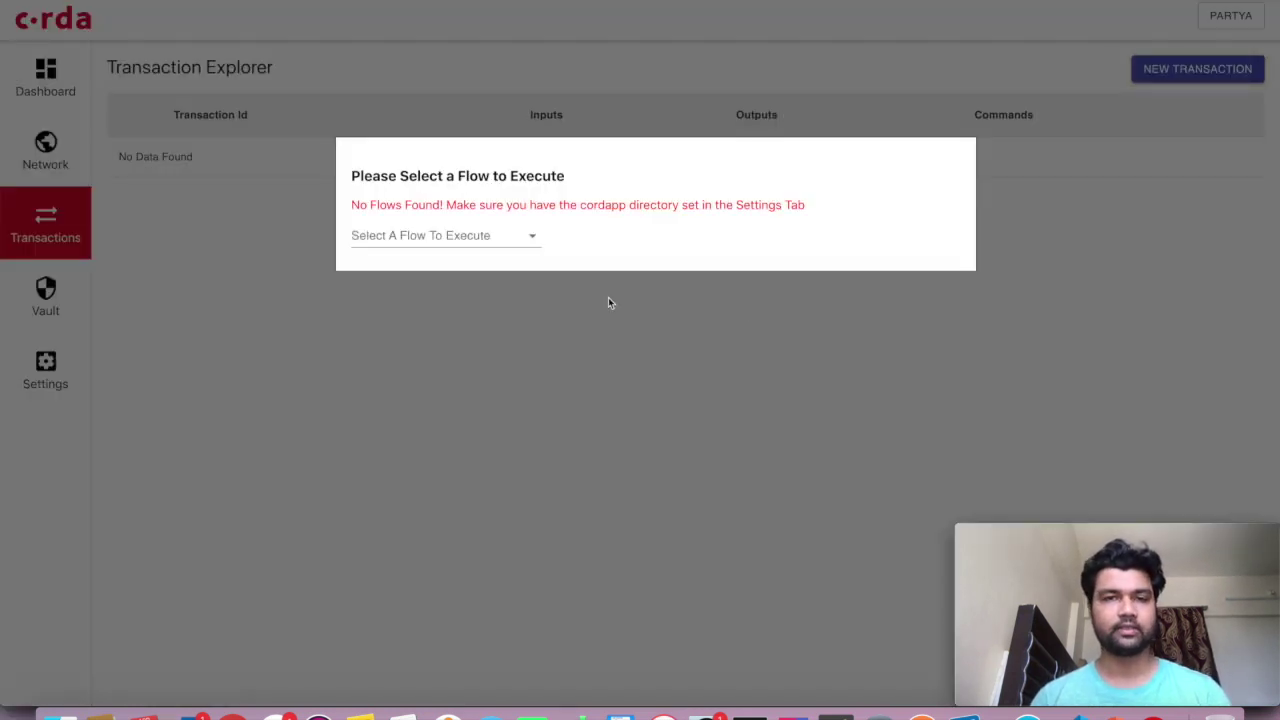
left_click(608, 302)
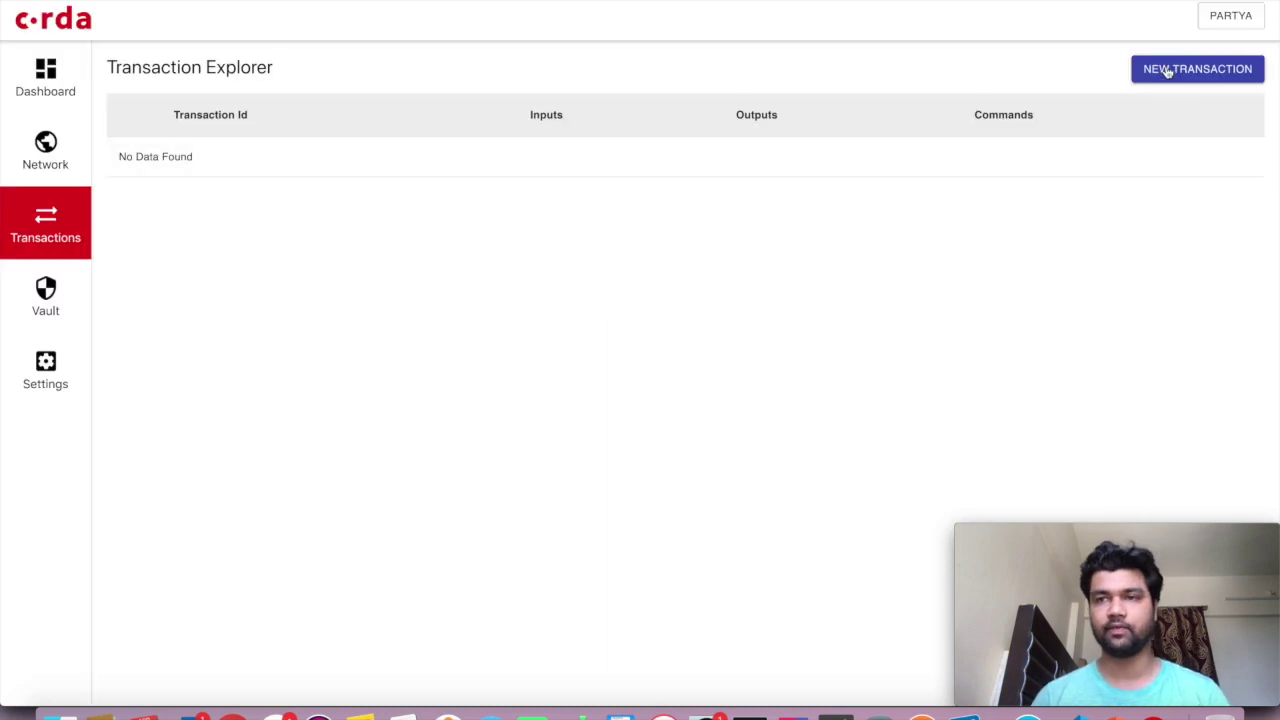
Start a new transaction using the IssueObligation$Initiator flow
left_click(1166, 69)
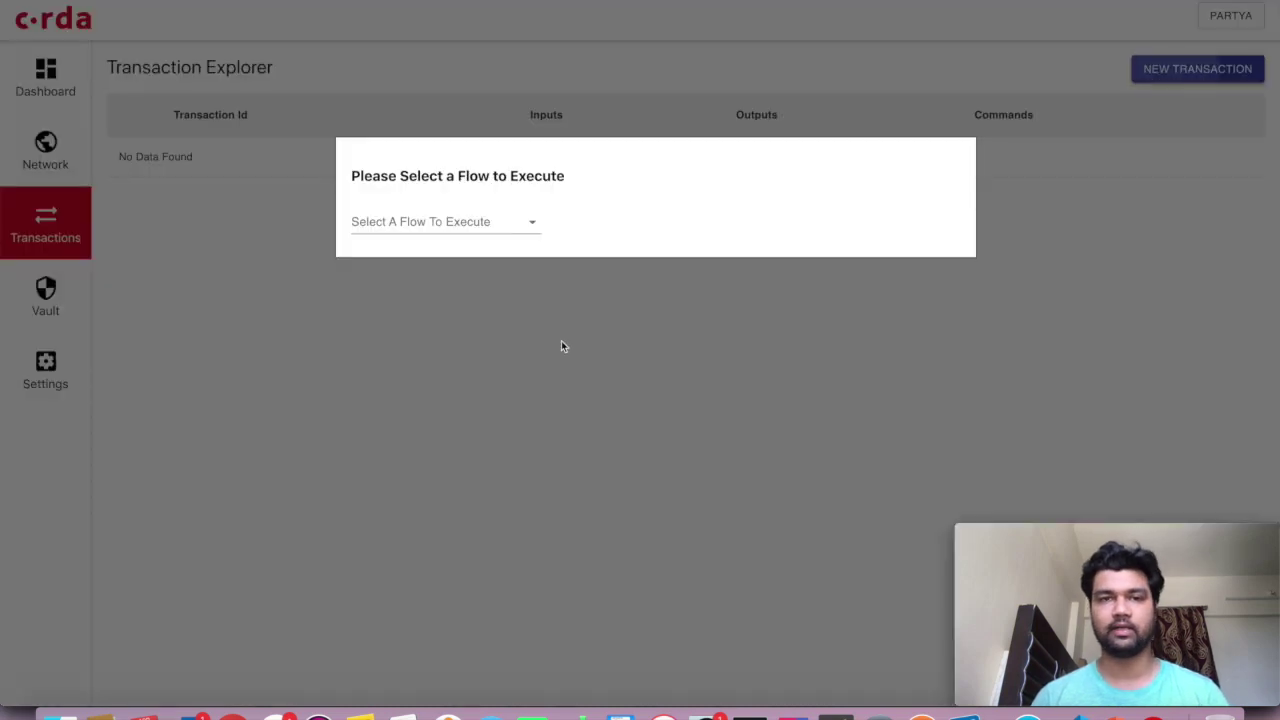
left_click(517, 232)
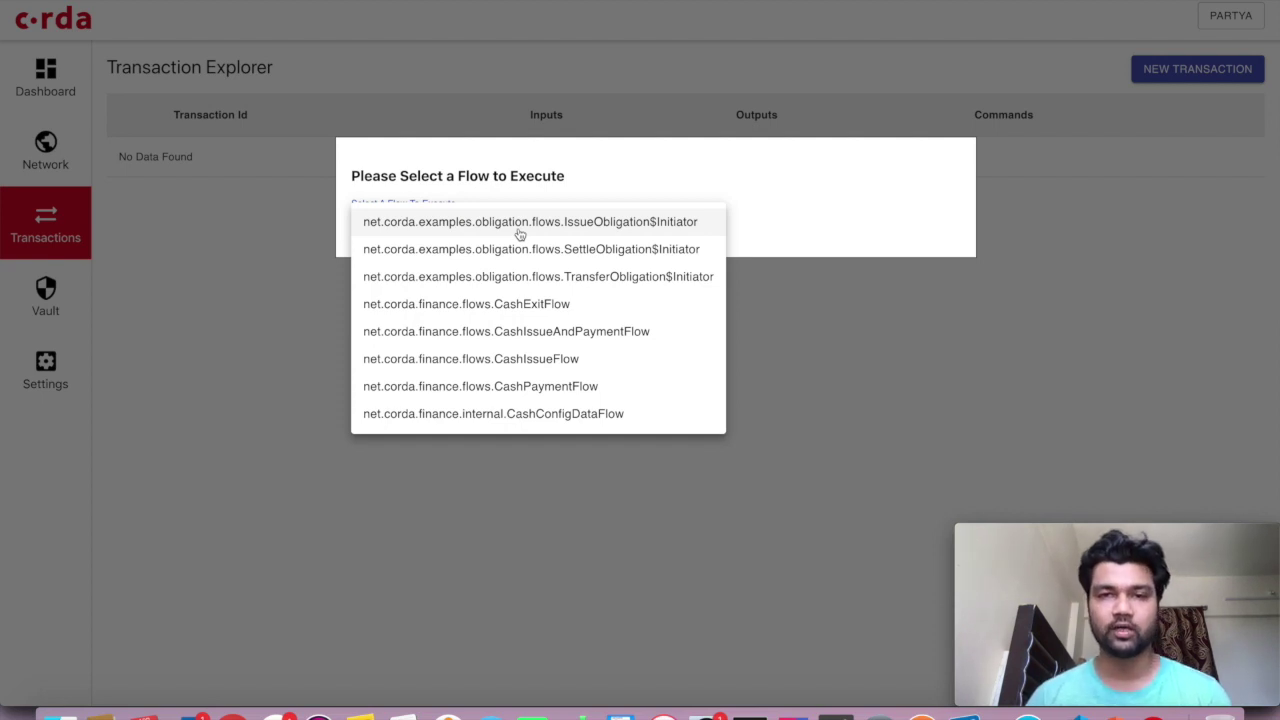
left_click(634, 229)
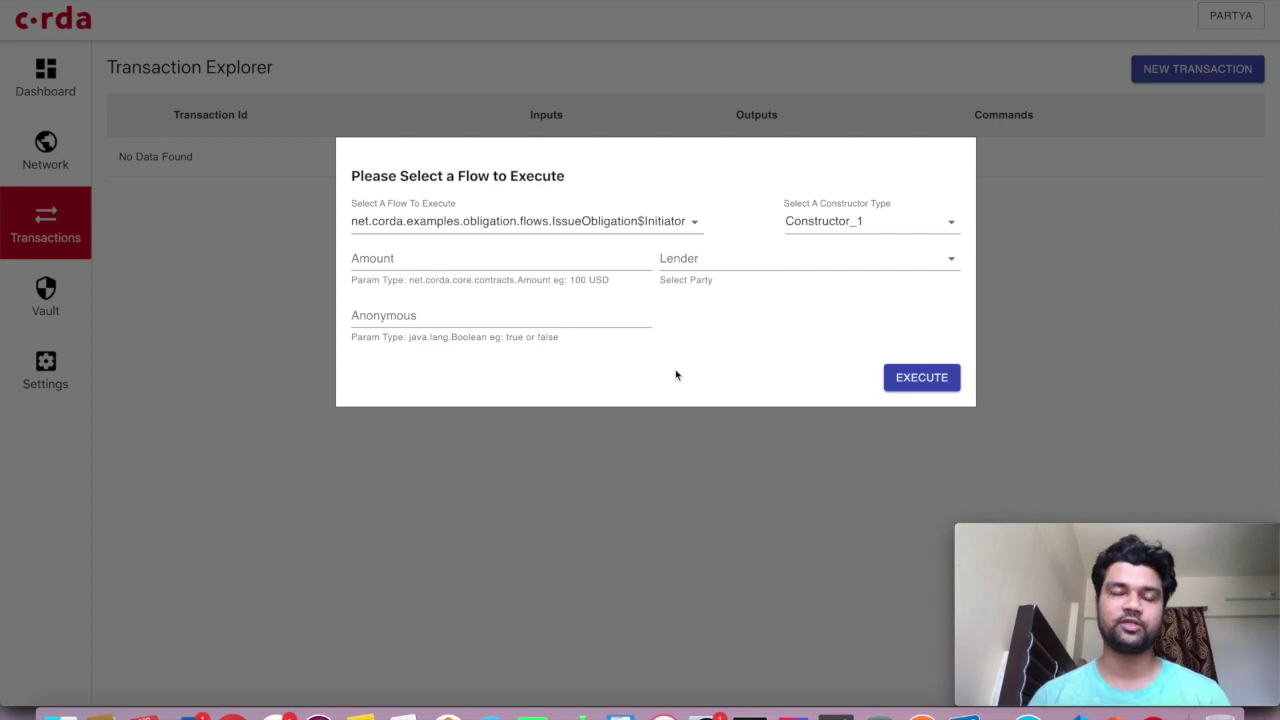
Enter Amount 1000 USD, choose PartyC as Lender, and type false for Anonymous
left_click(578, 267)
type("100")
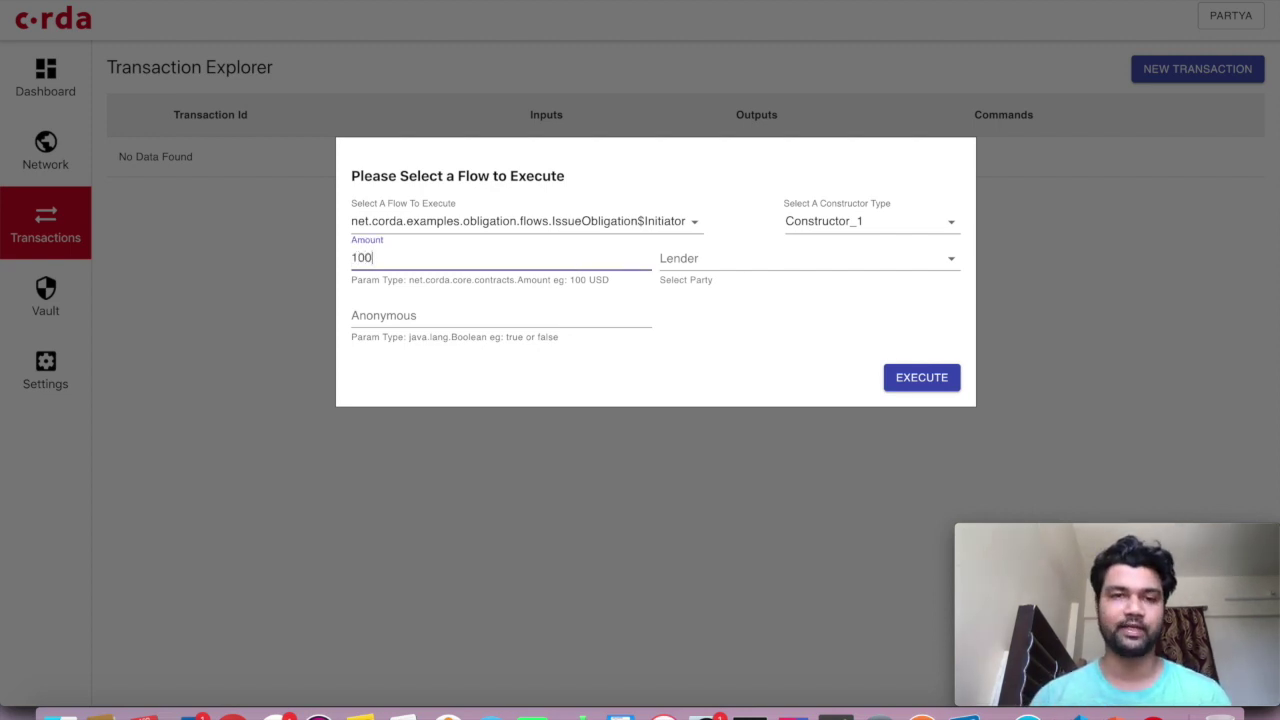
type("0 USD")
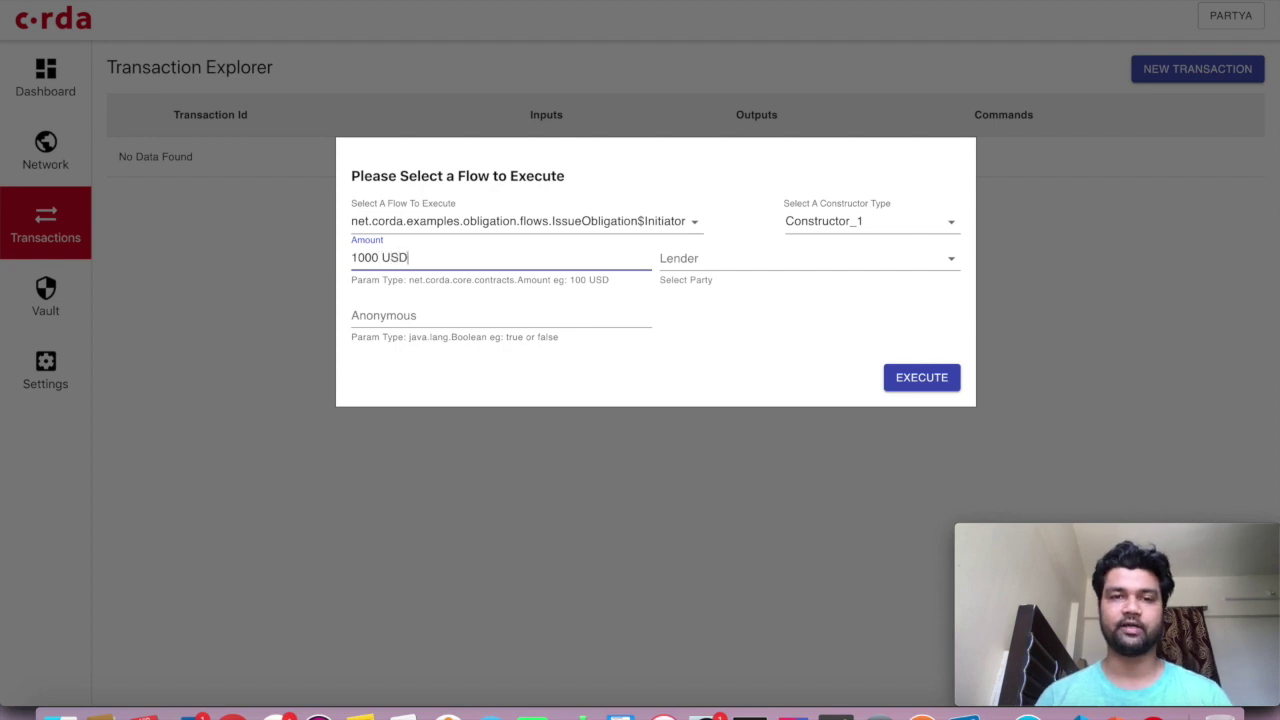
left_click(780, 363)
left_click(750, 268)
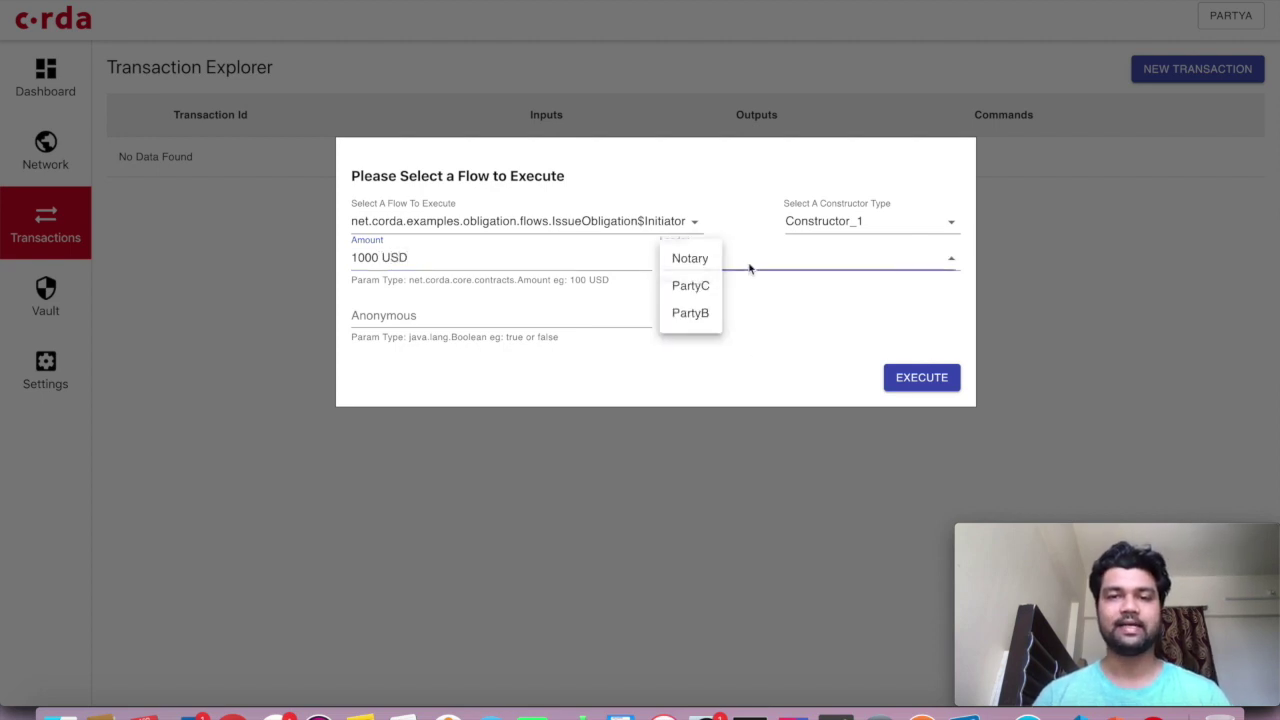
left_click(690, 286)
left_click(757, 346)
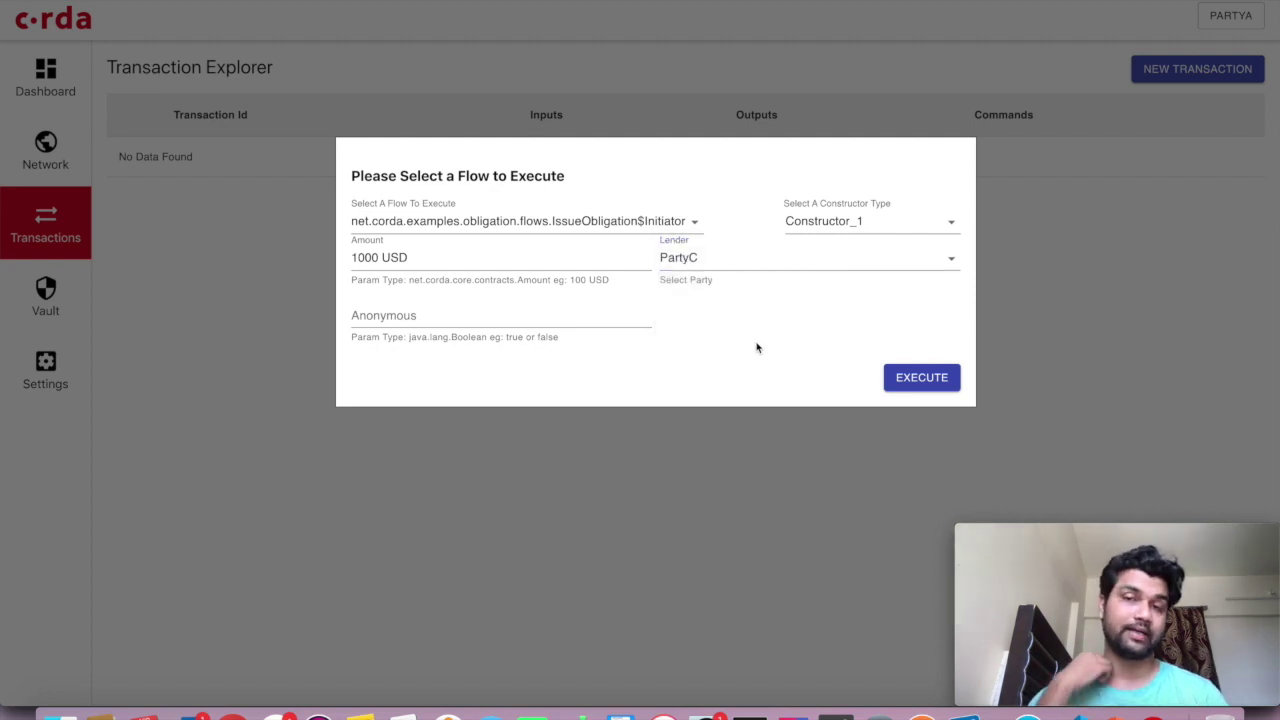
left_click(548, 318)
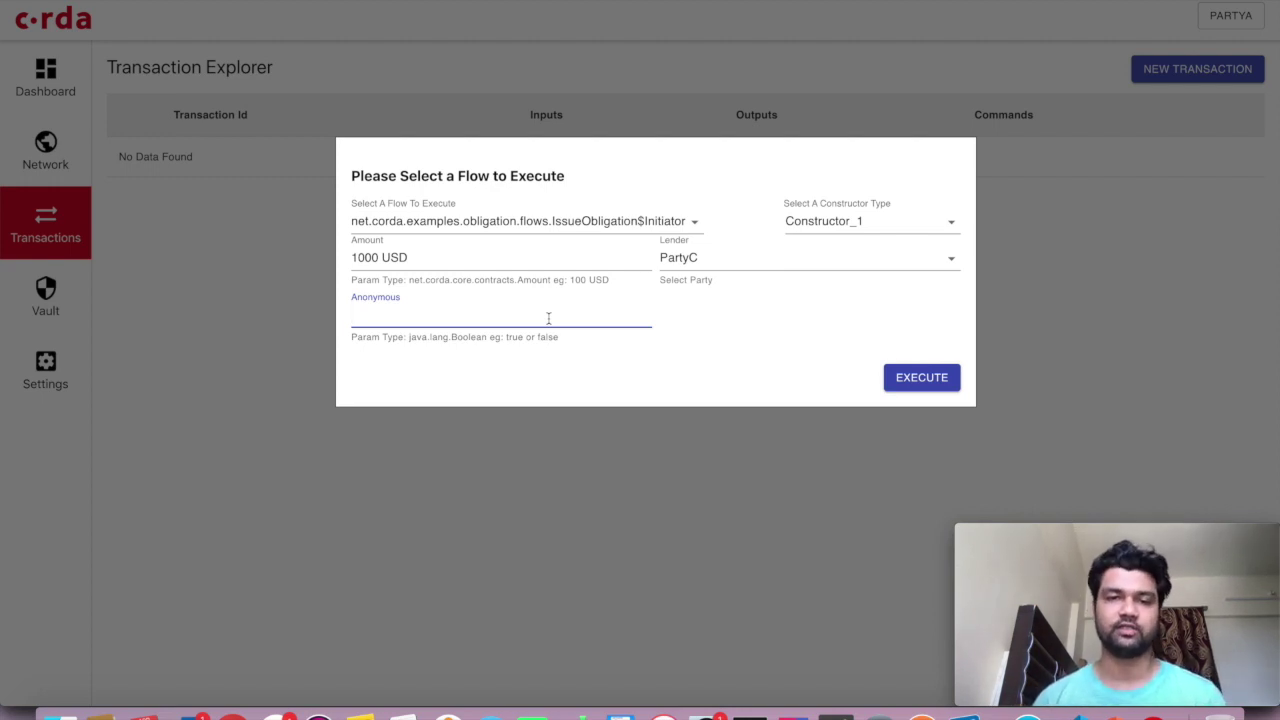
type("fas")
type("lse")
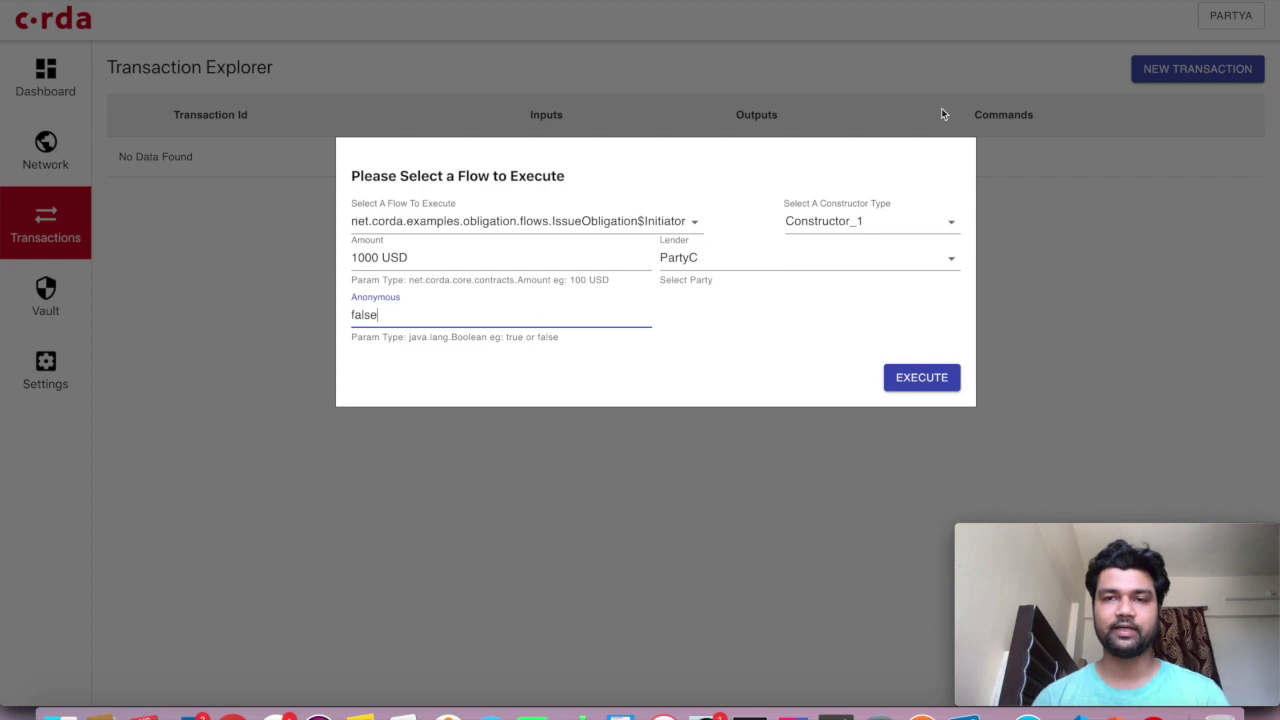
Keep Constructor_1 as the flow's constructor type
left_click(866, 230)
left_click(726, 362)
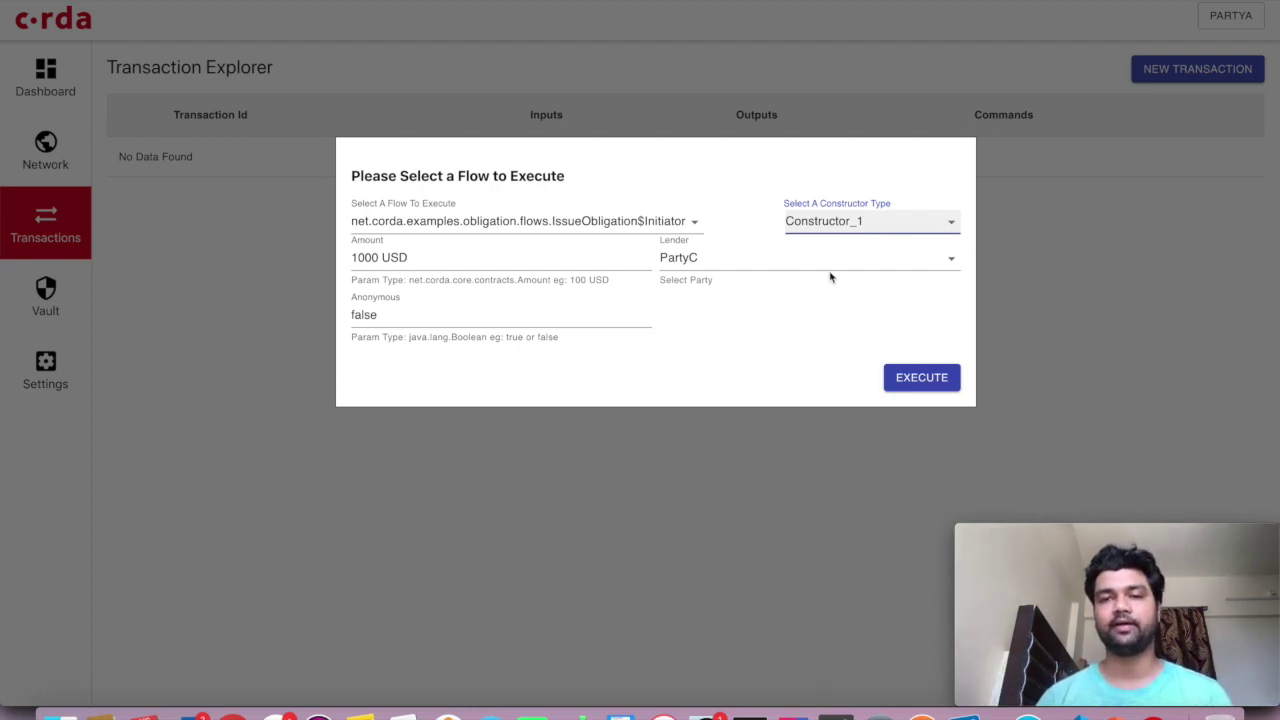
left_click(871, 229)
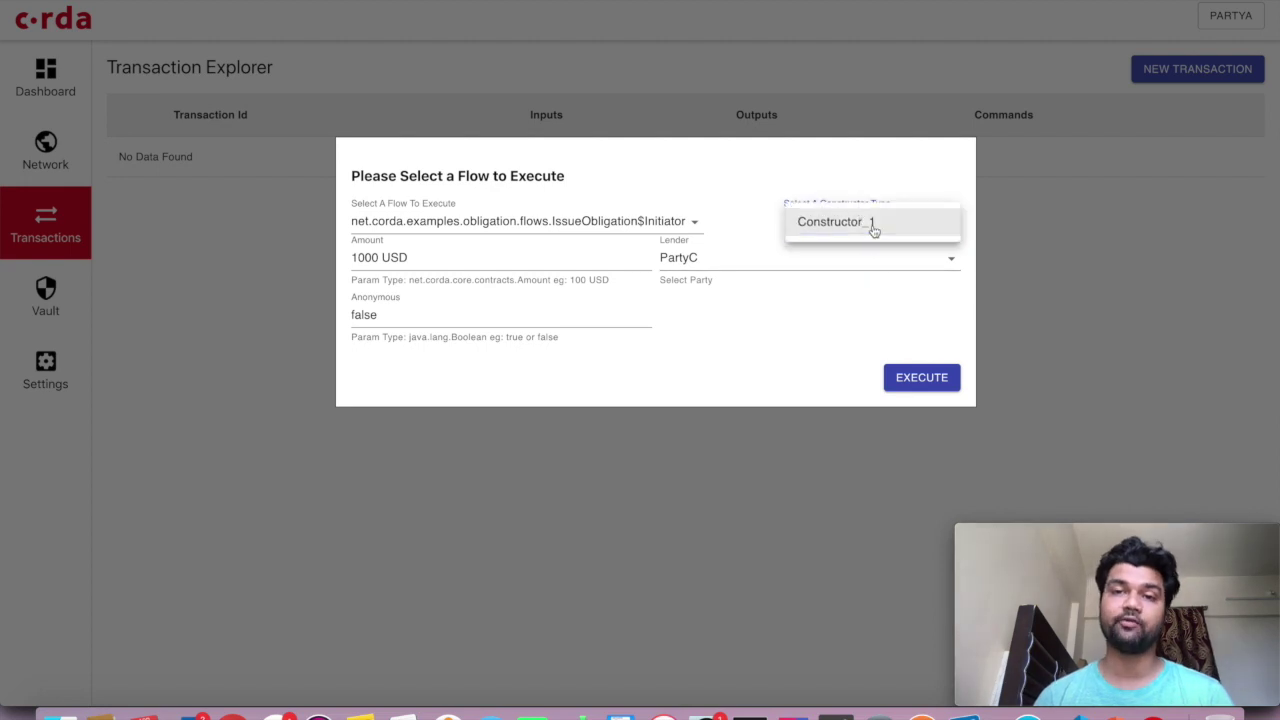
left_click(744, 338)
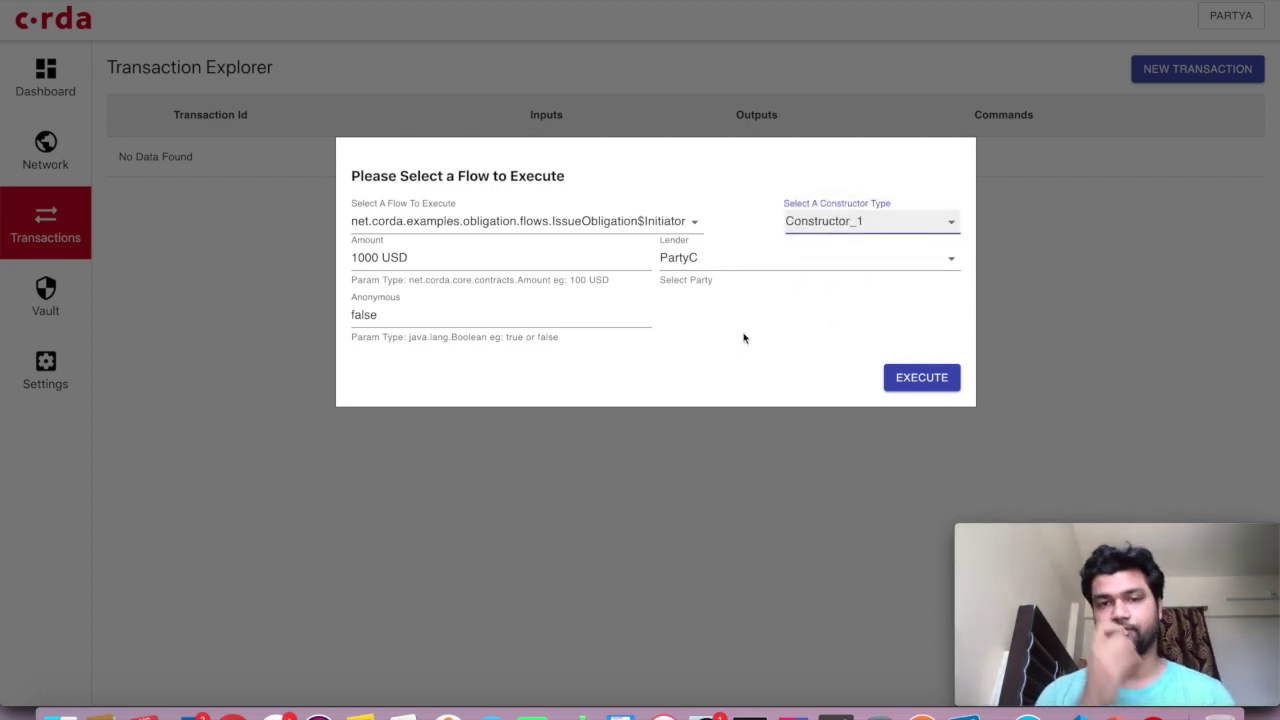
left_click(744, 338)
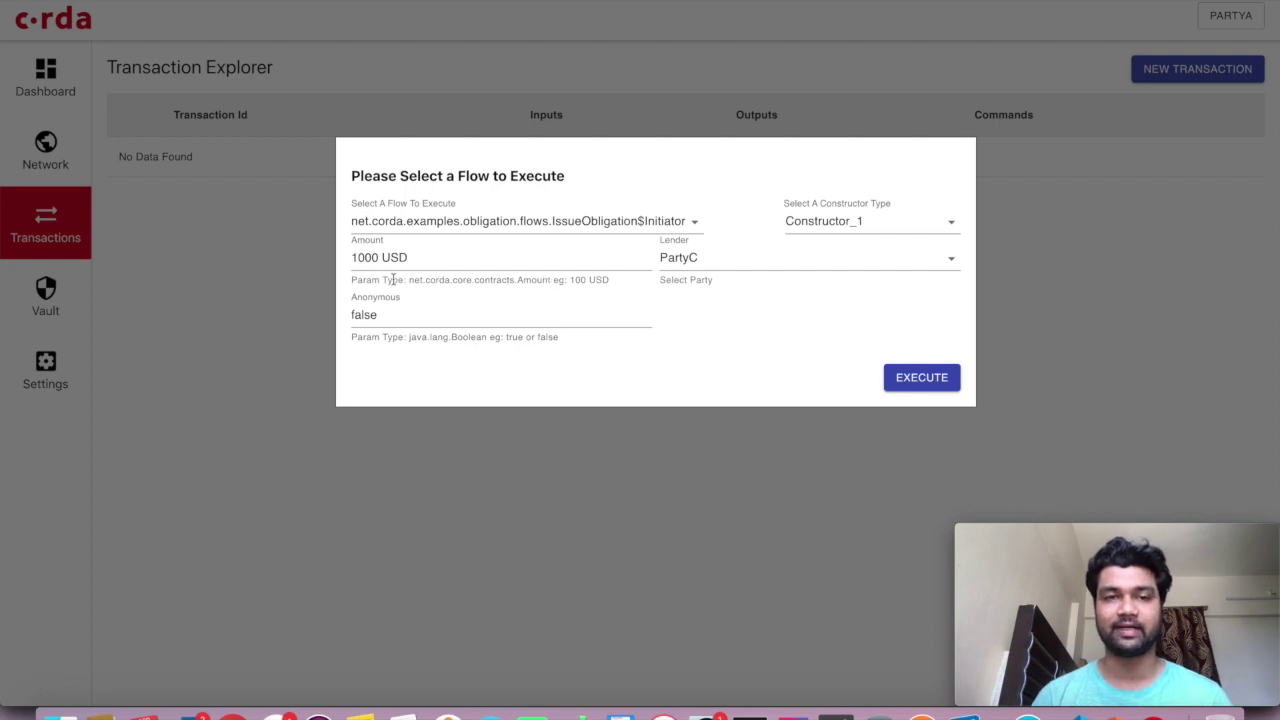
Highlight the Amount parameter hint's example value and currency
left_click_drag(408, 280, 550, 280)
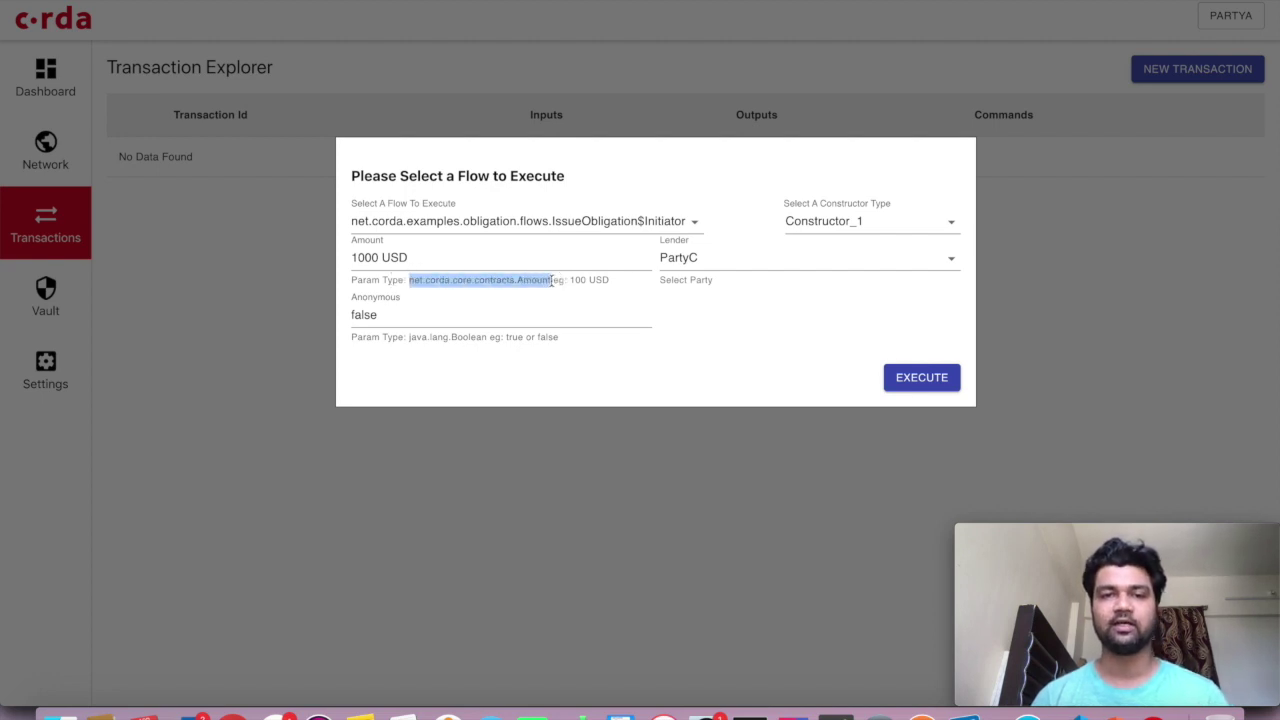
left_click(716, 354)
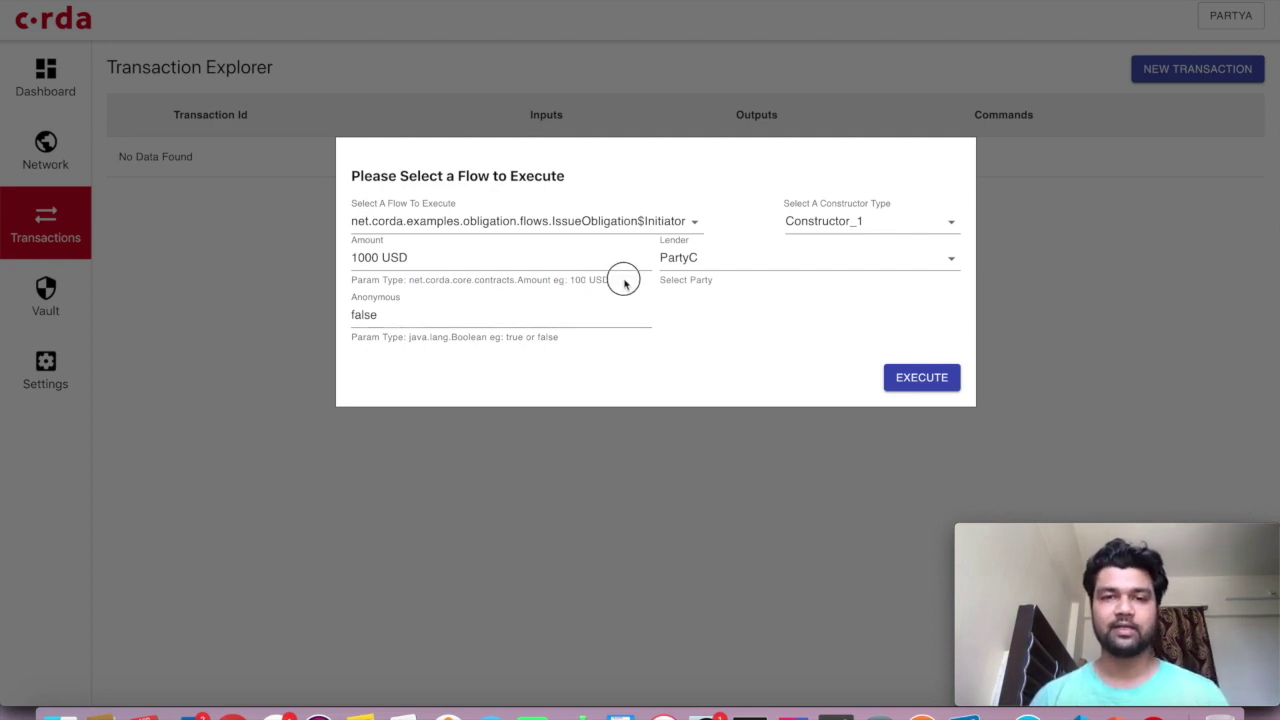
double_click(578, 280)
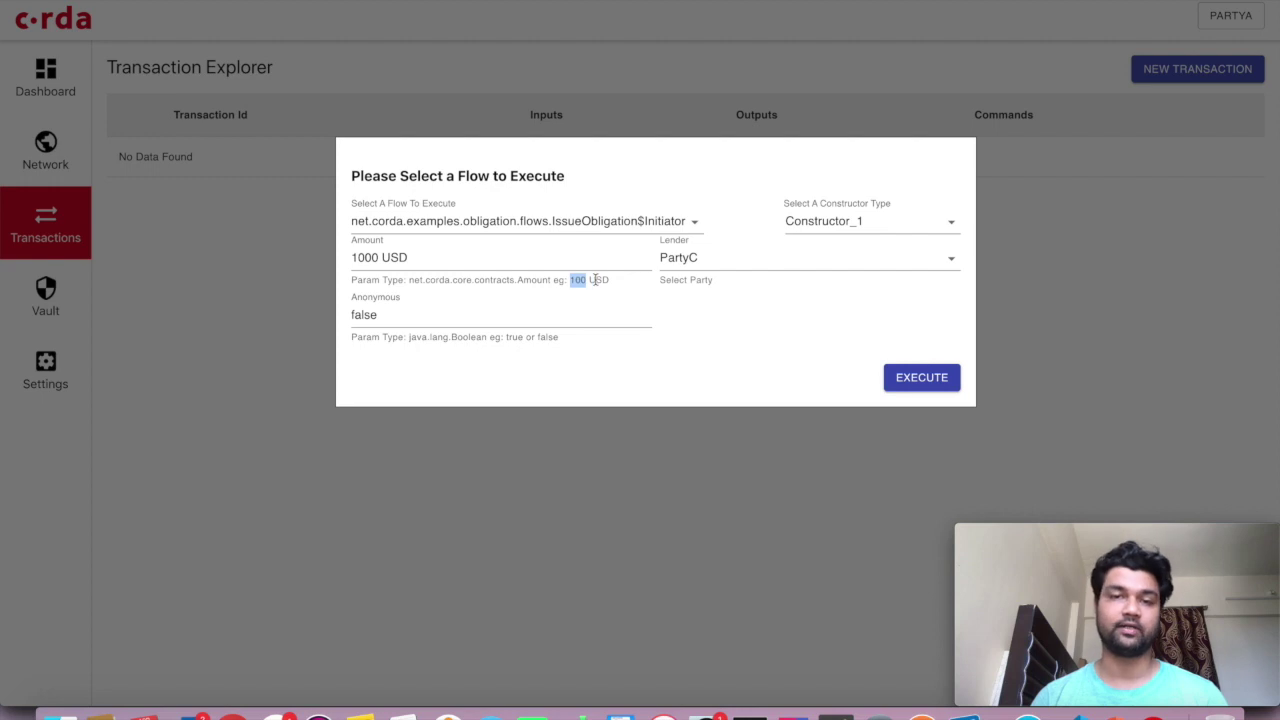
double_click(598, 280)
left_click(719, 353)
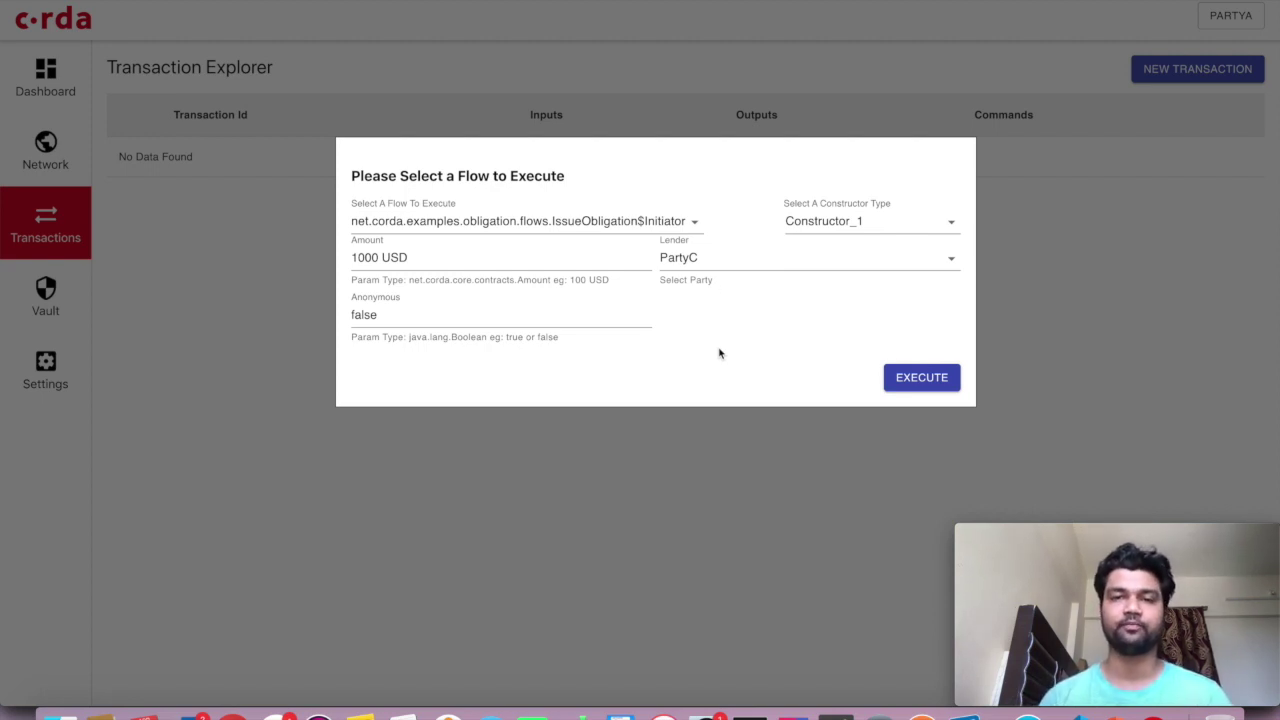
Confirm PartyC as the obligation's Lender
left_click(722, 272)
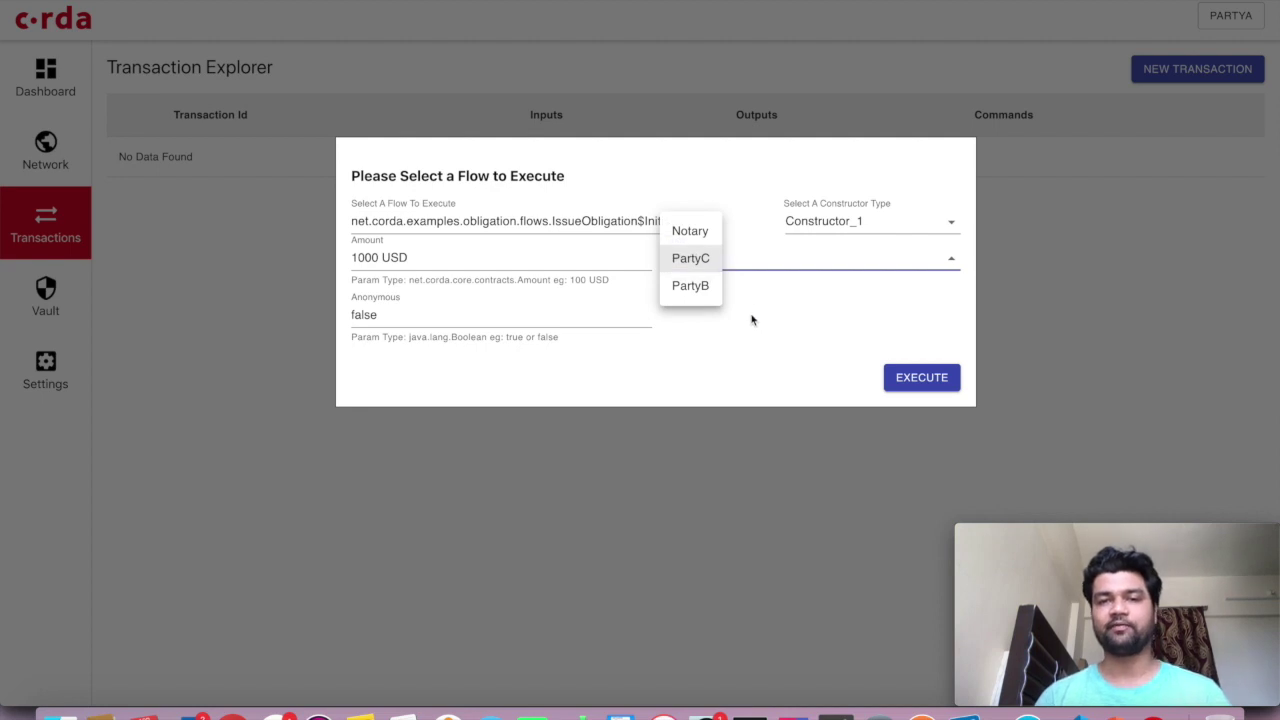
key("Return")
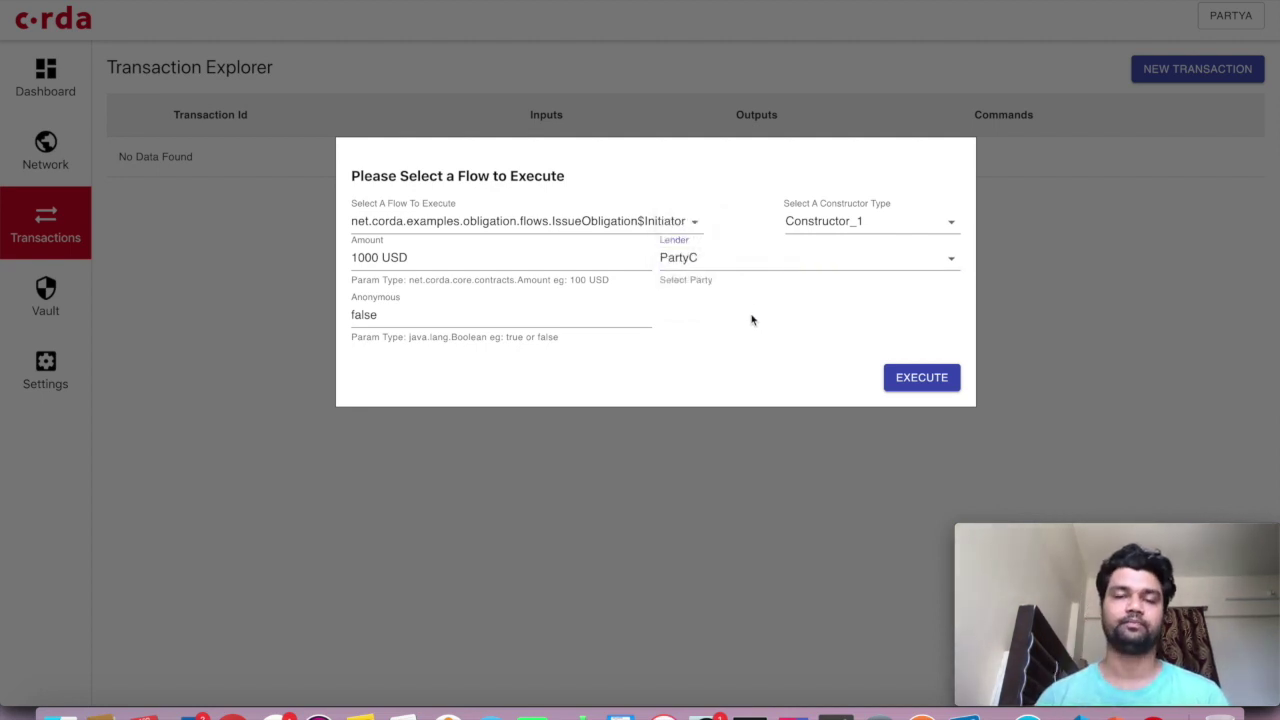
left_click(749, 272)
left_click(771, 341)
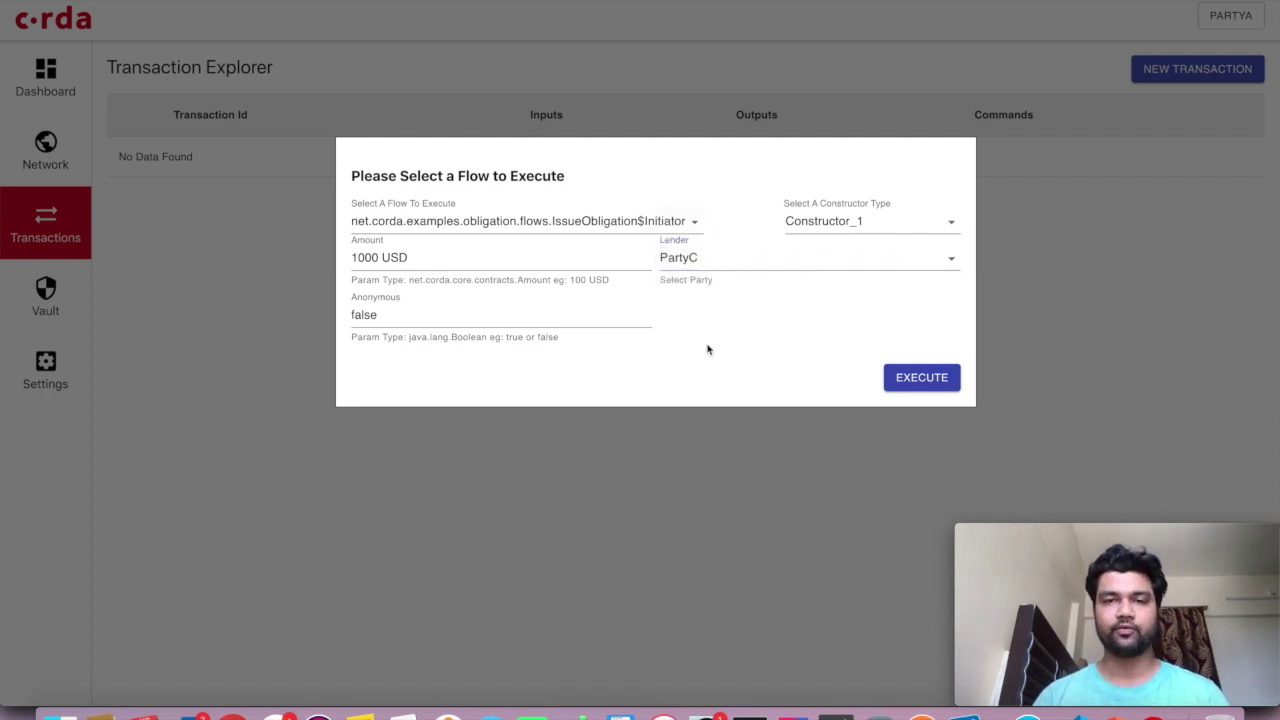
Execute the IssueObligation flow, mark the new transaction id, and close the dialog
left_click(916, 376)
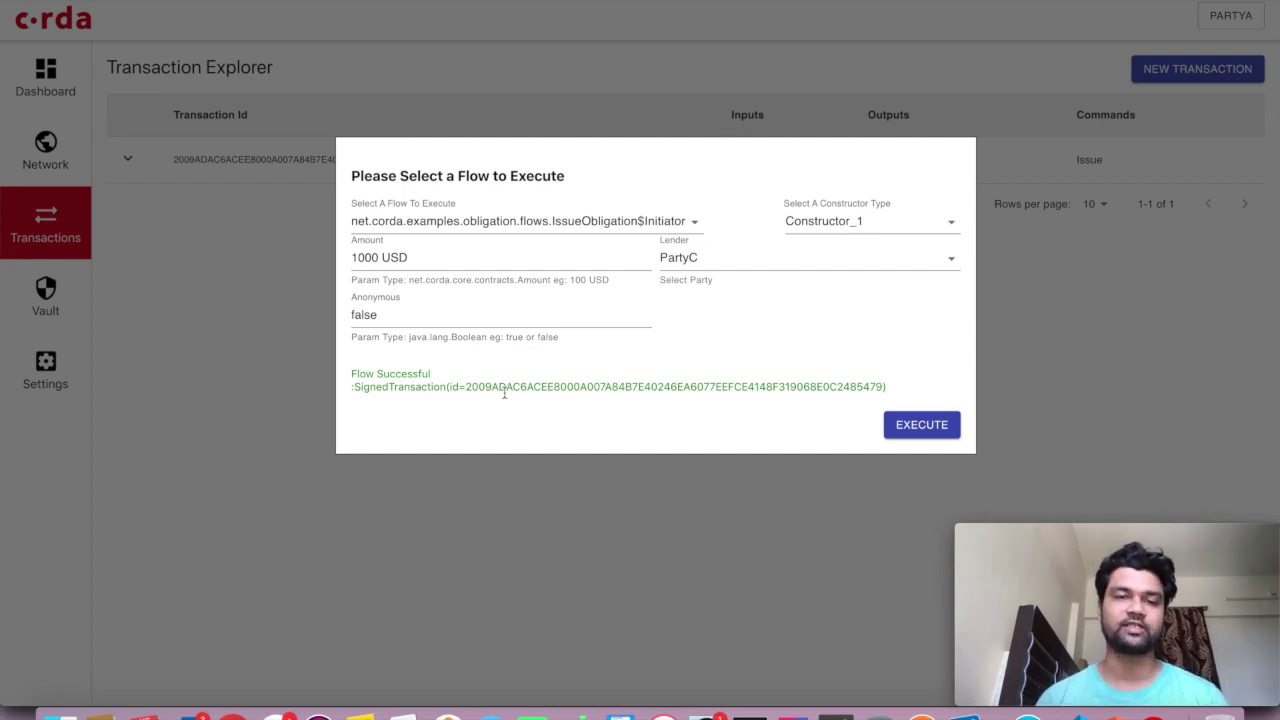
double_click(544, 391)
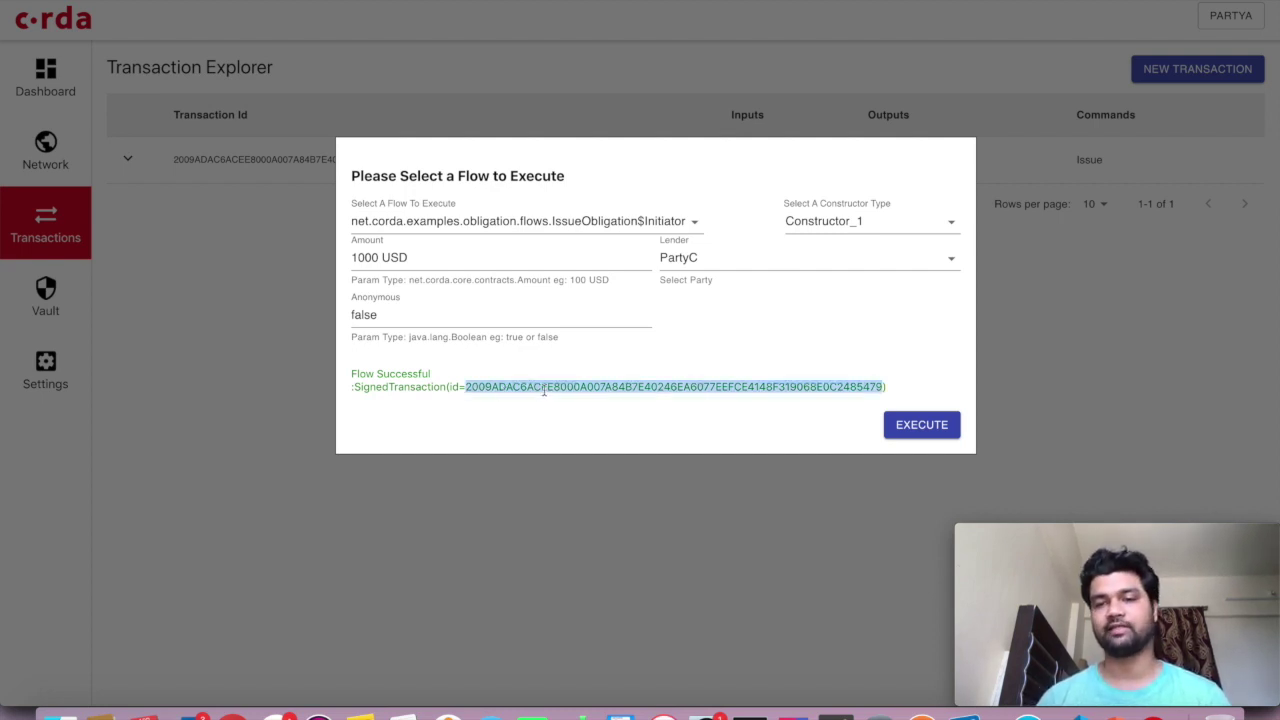
left_click(465, 518)
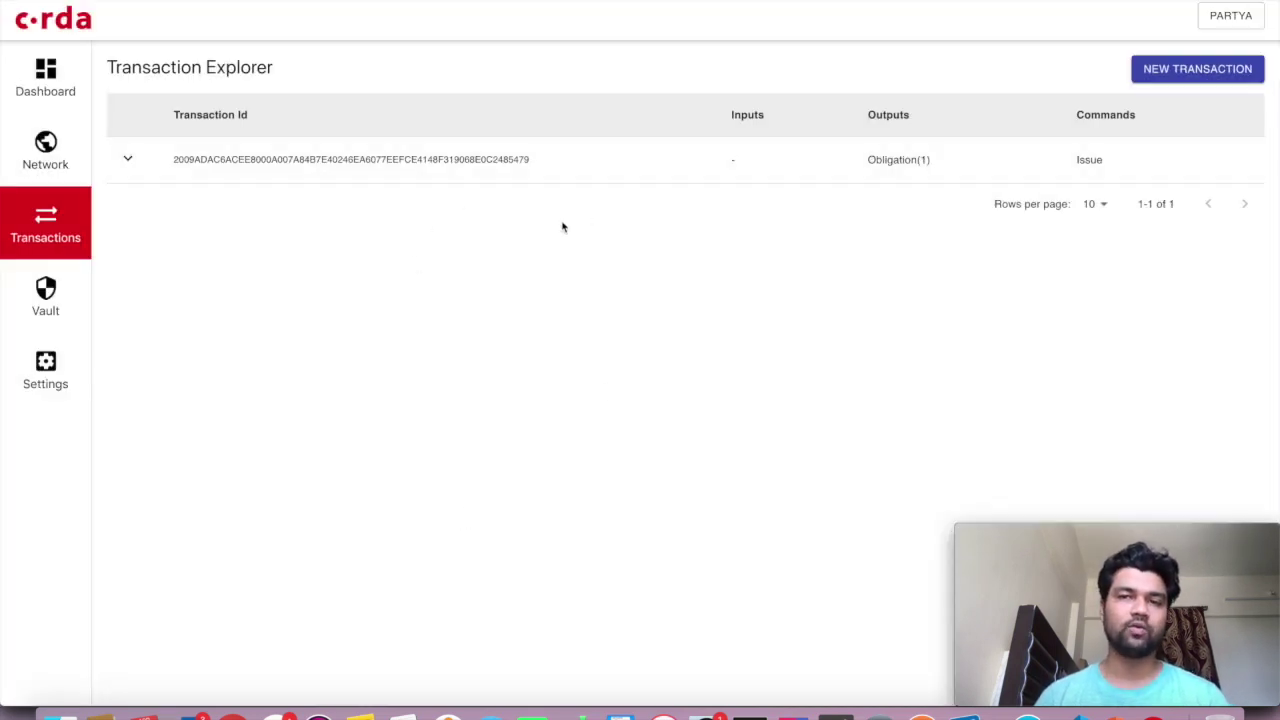
left_click(541, 177)
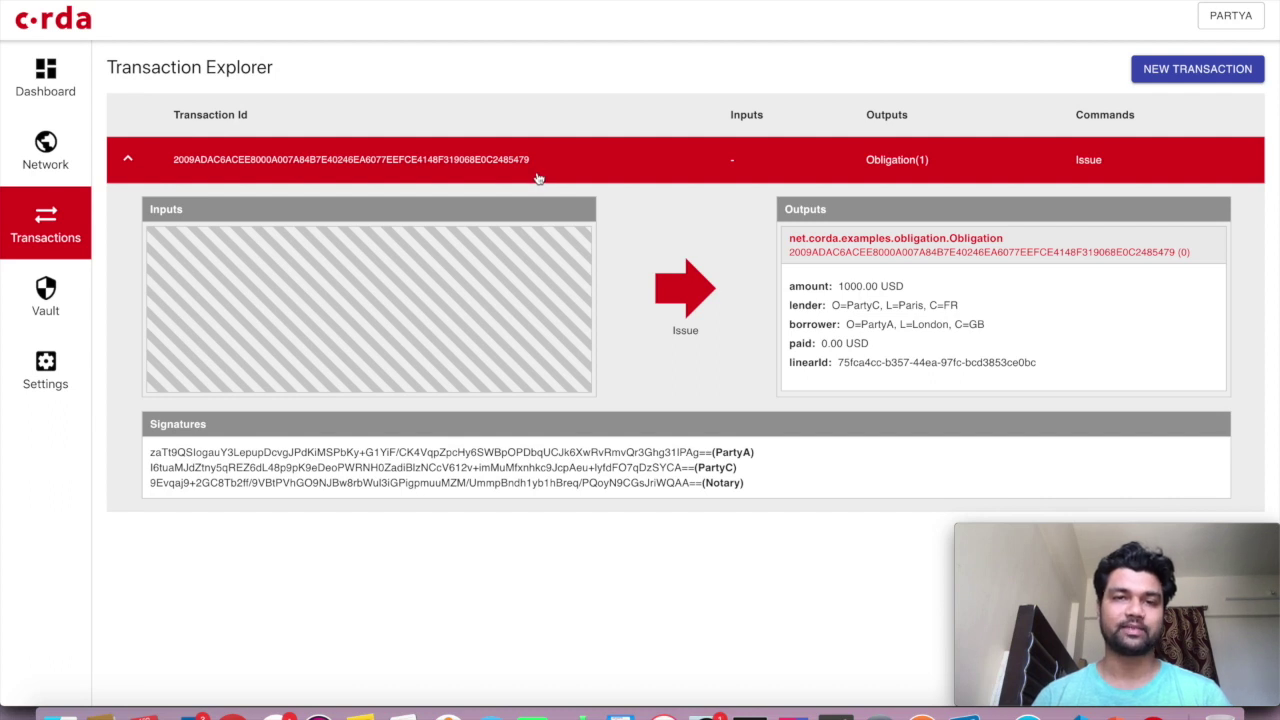
left_click(538, 178)
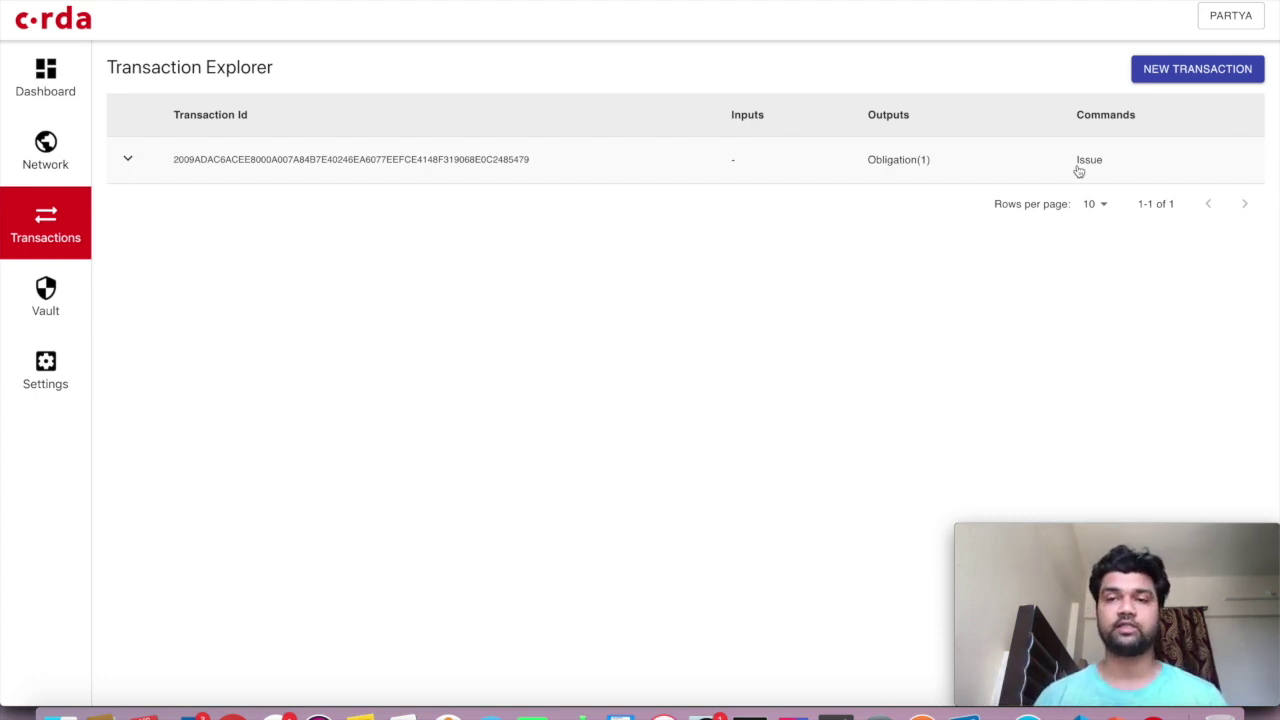
left_click(899, 171)
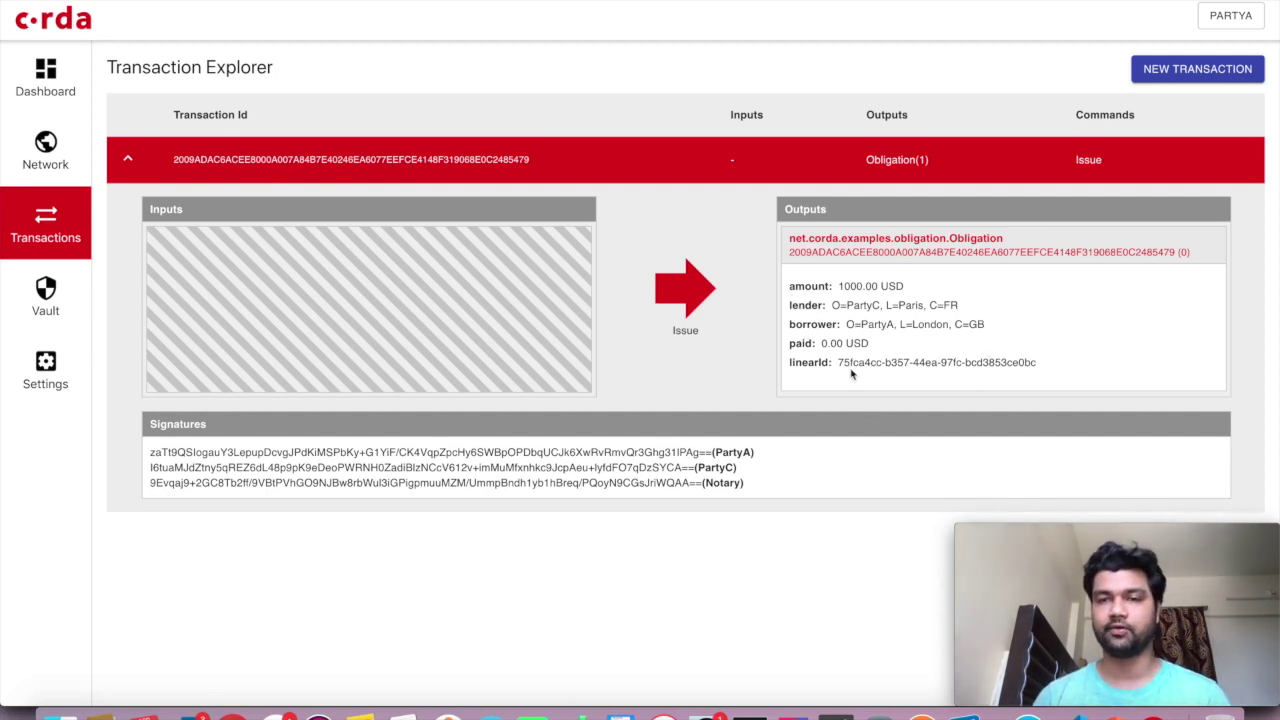
double_click(847, 288)
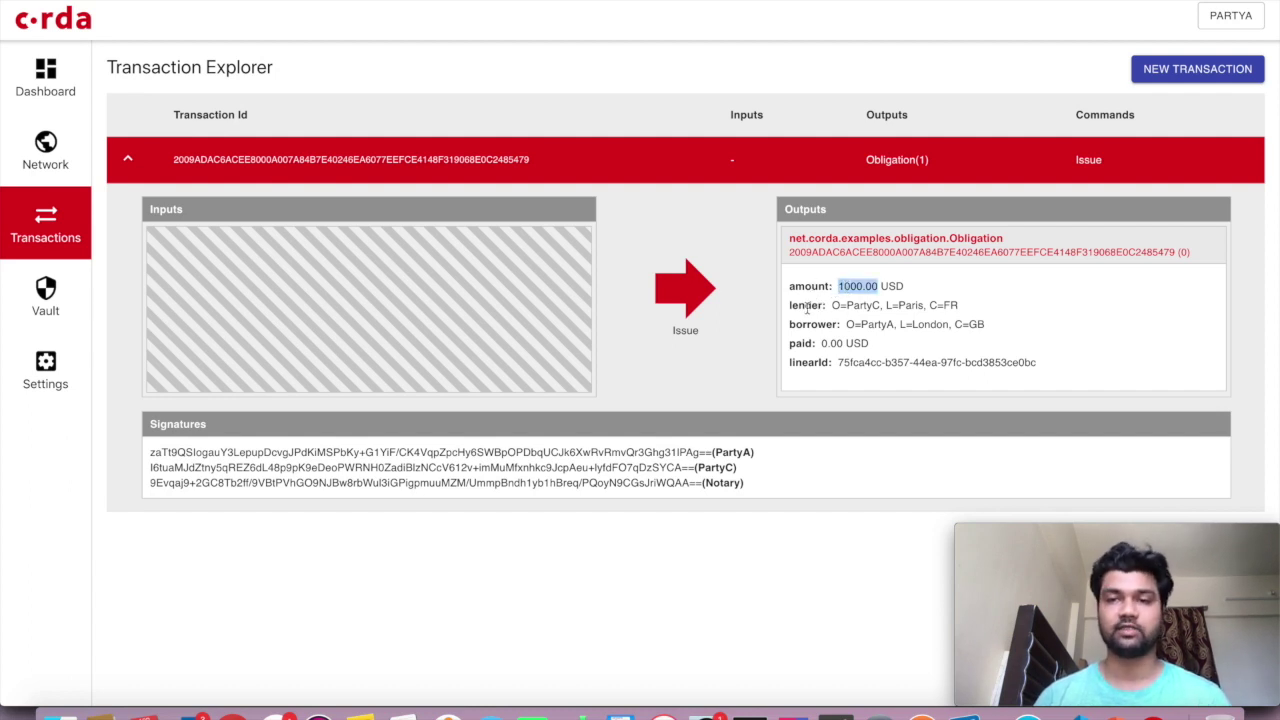
double_click(806, 306)
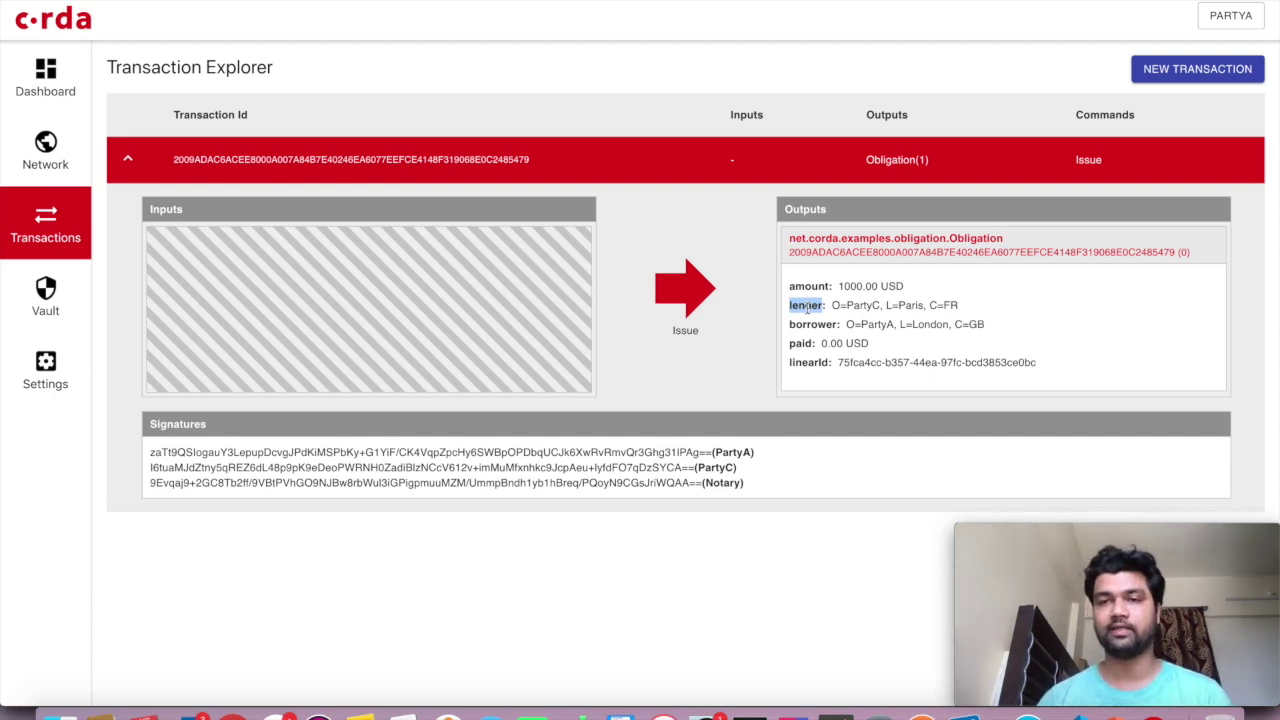
left_click(1048, 365)
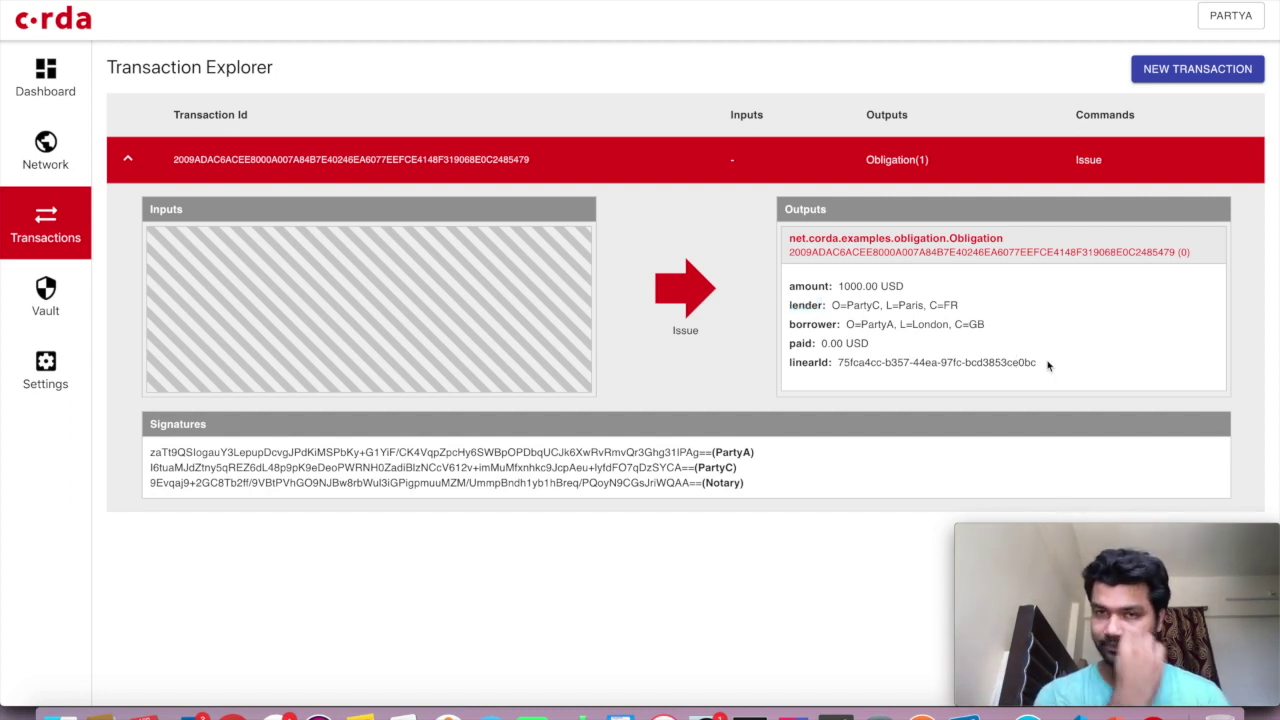
left_click(795, 180)
left_click(793, 172)
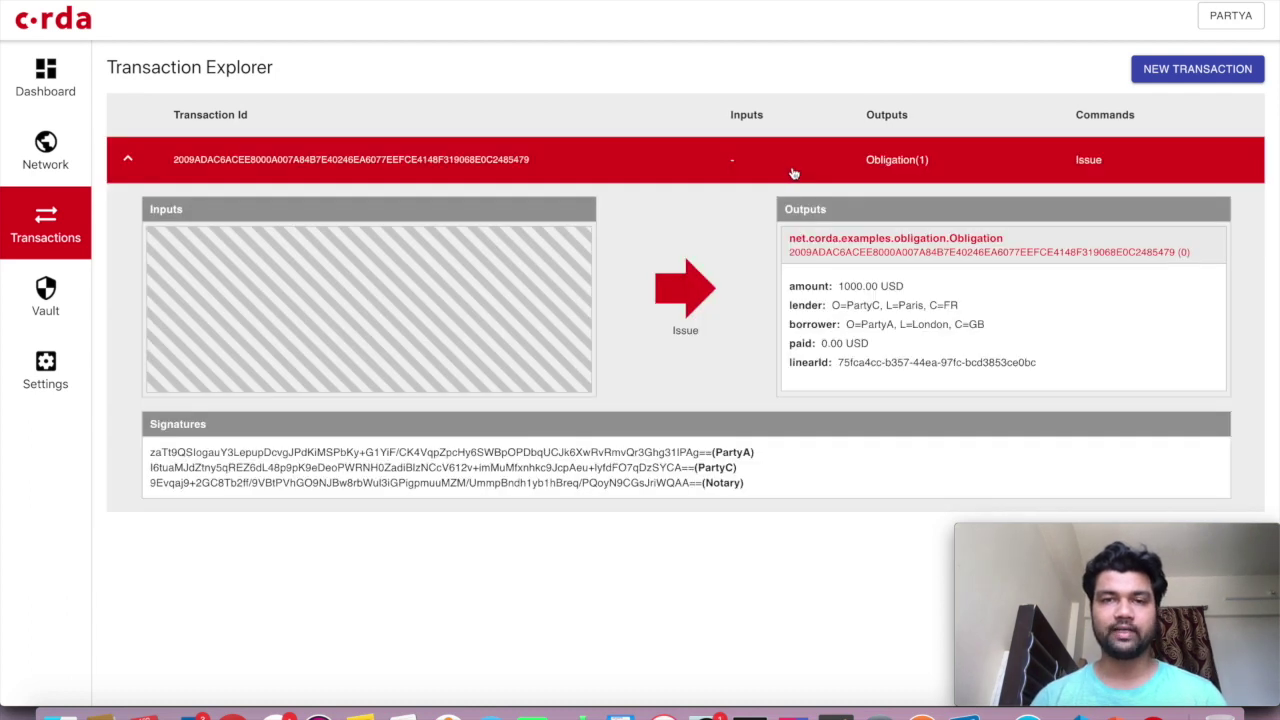
left_click(794, 174)
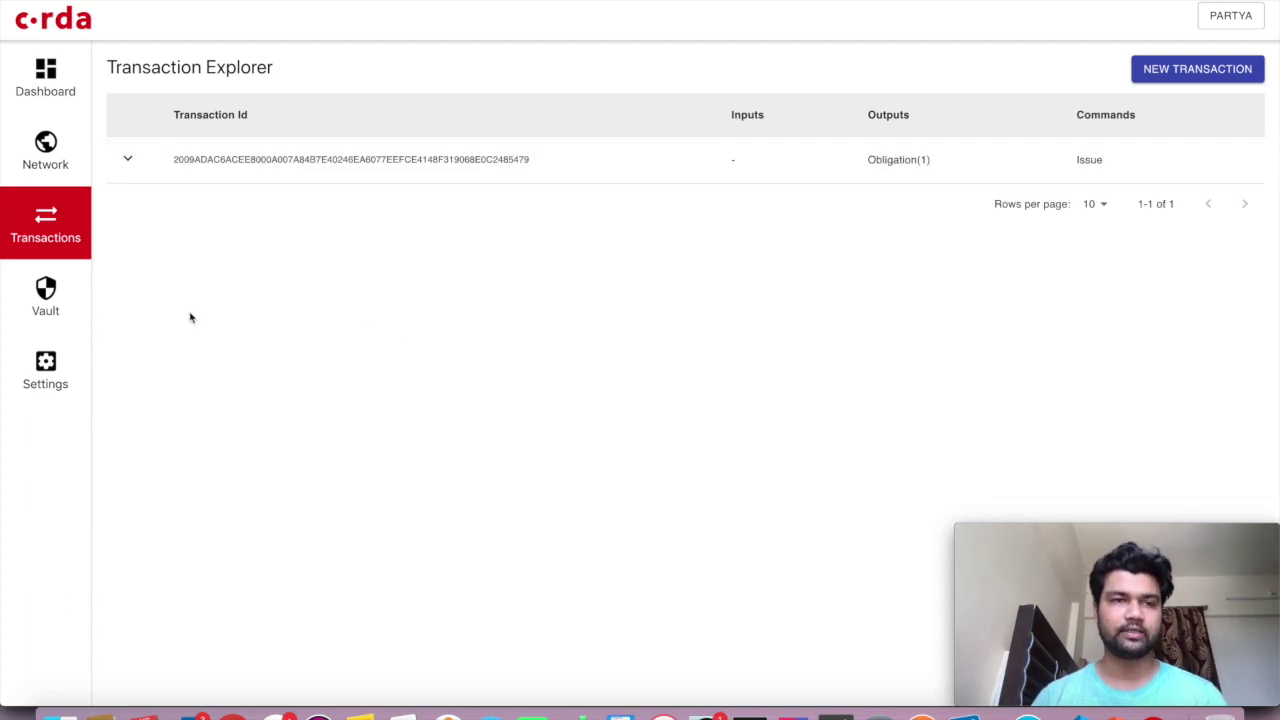
Check PartyA's vault with the Consumed filter toggled on and off
left_click(36, 321)
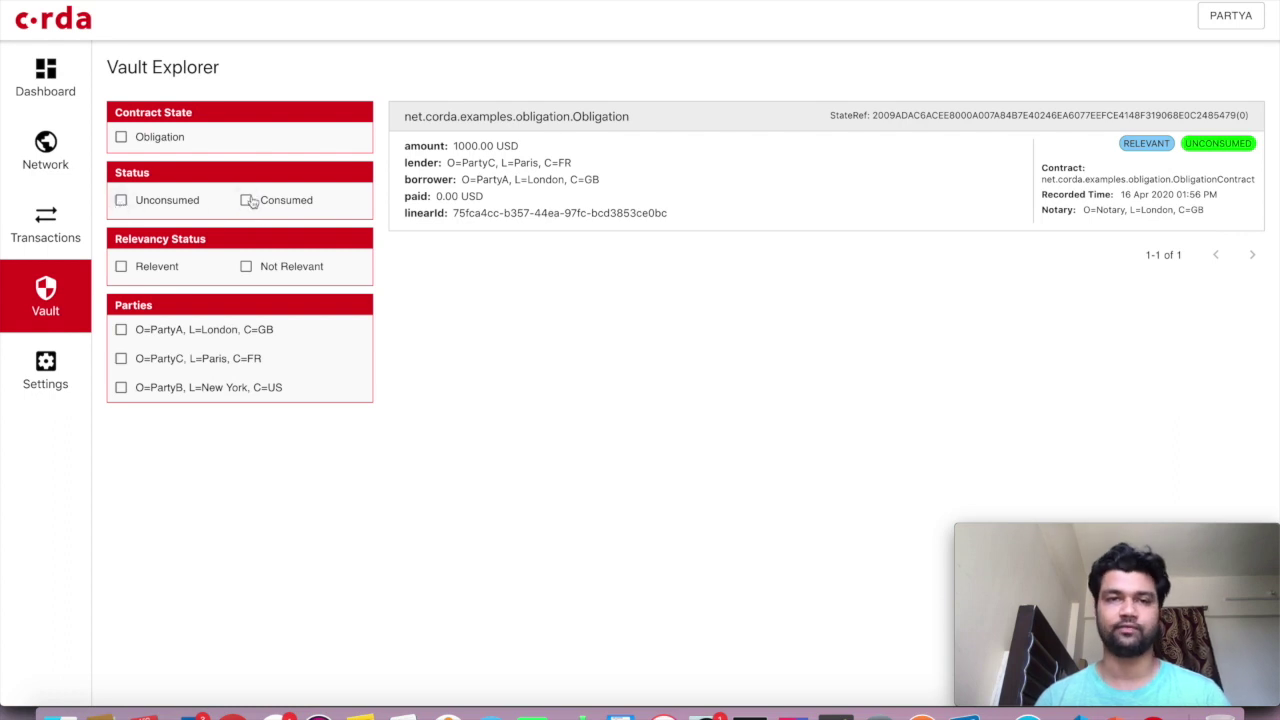
left_click(248, 200)
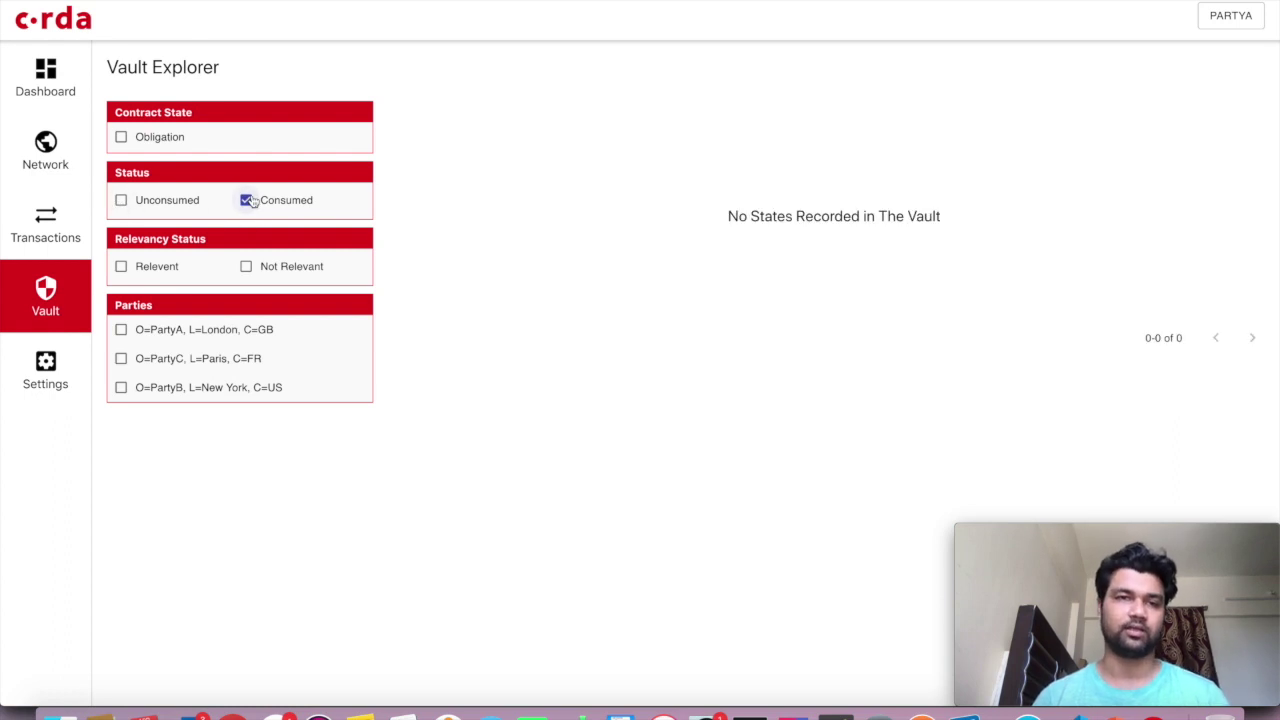
left_click(248, 200)
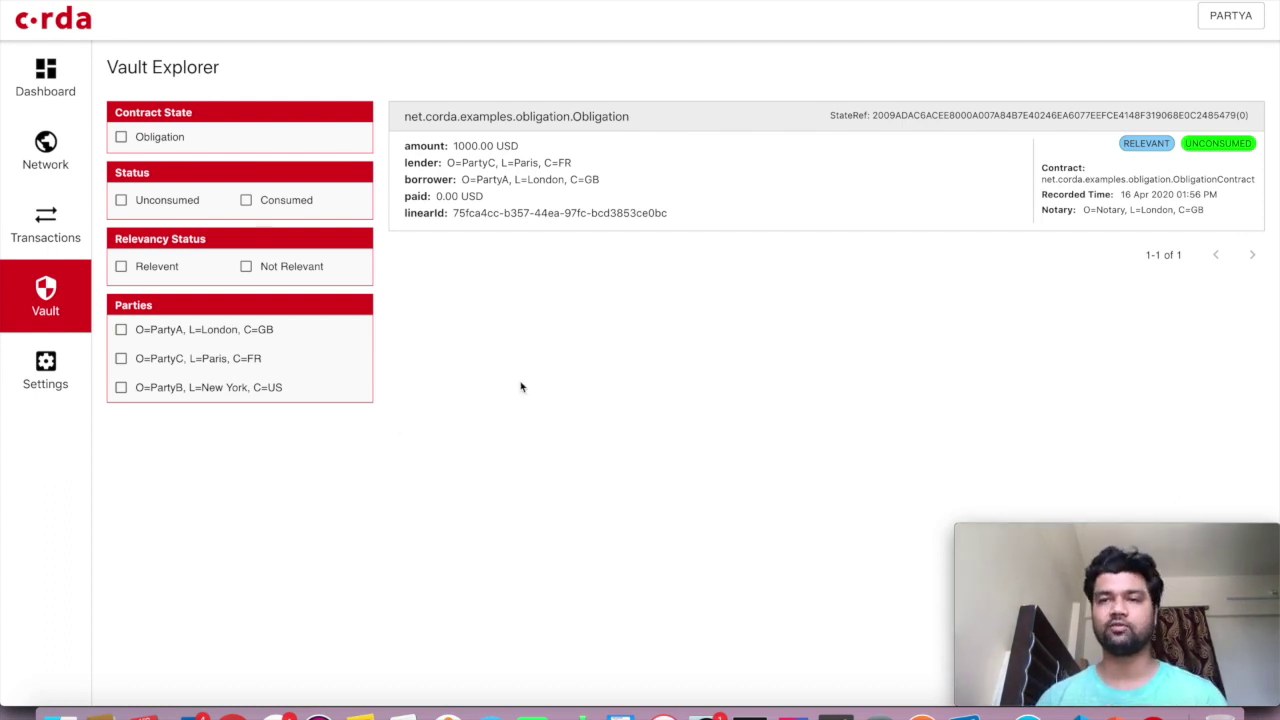
Review the Issue transaction in Transactions, then log out of PartyA's node
left_click(79, 245)
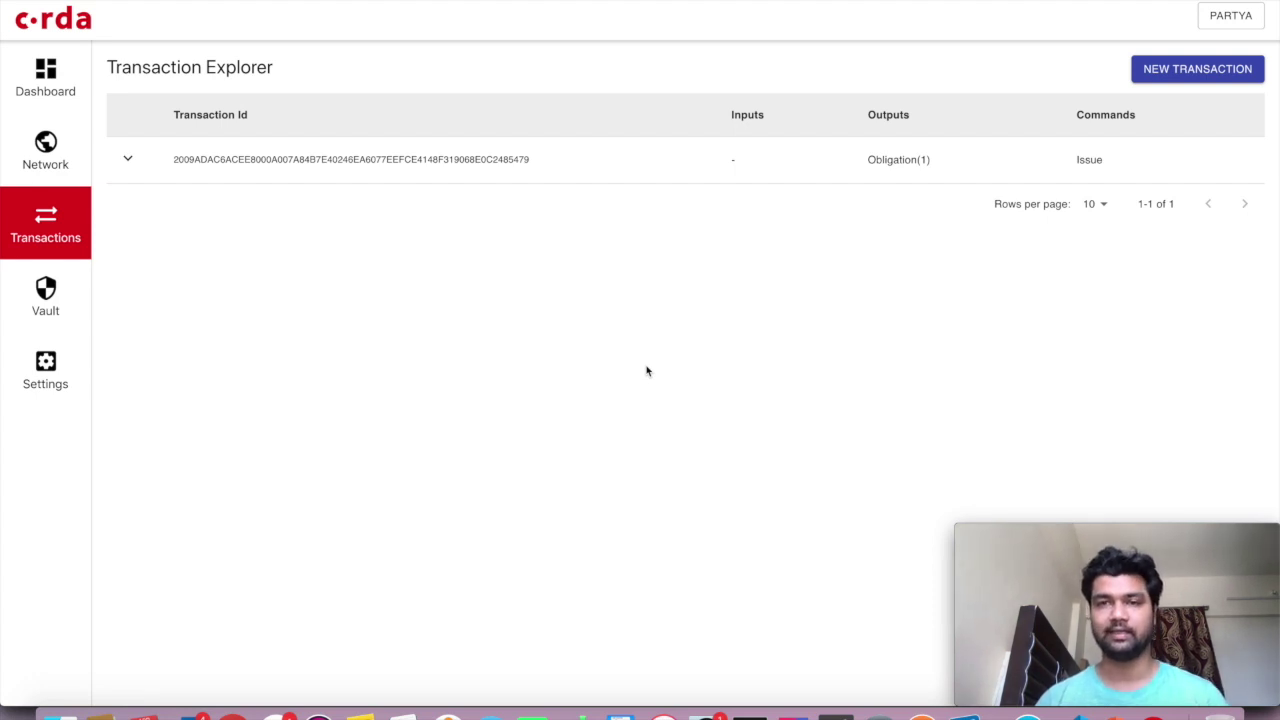
left_click(815, 172)
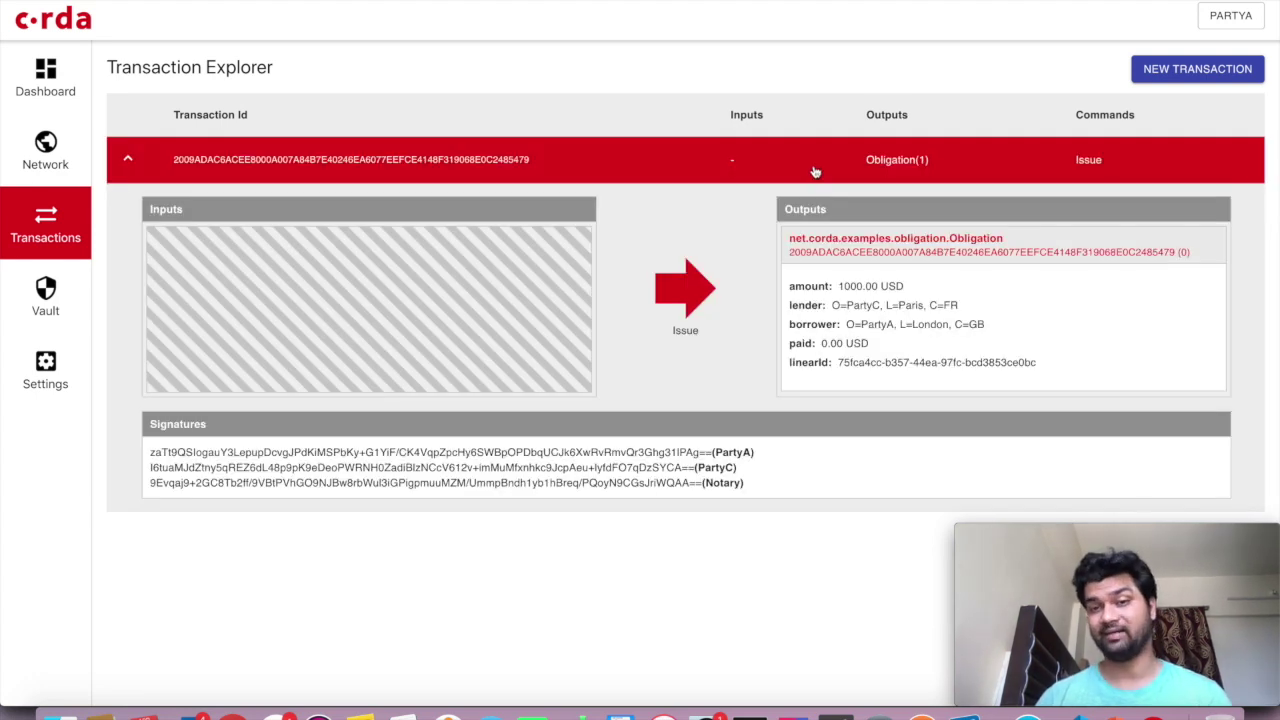
left_click(815, 172)
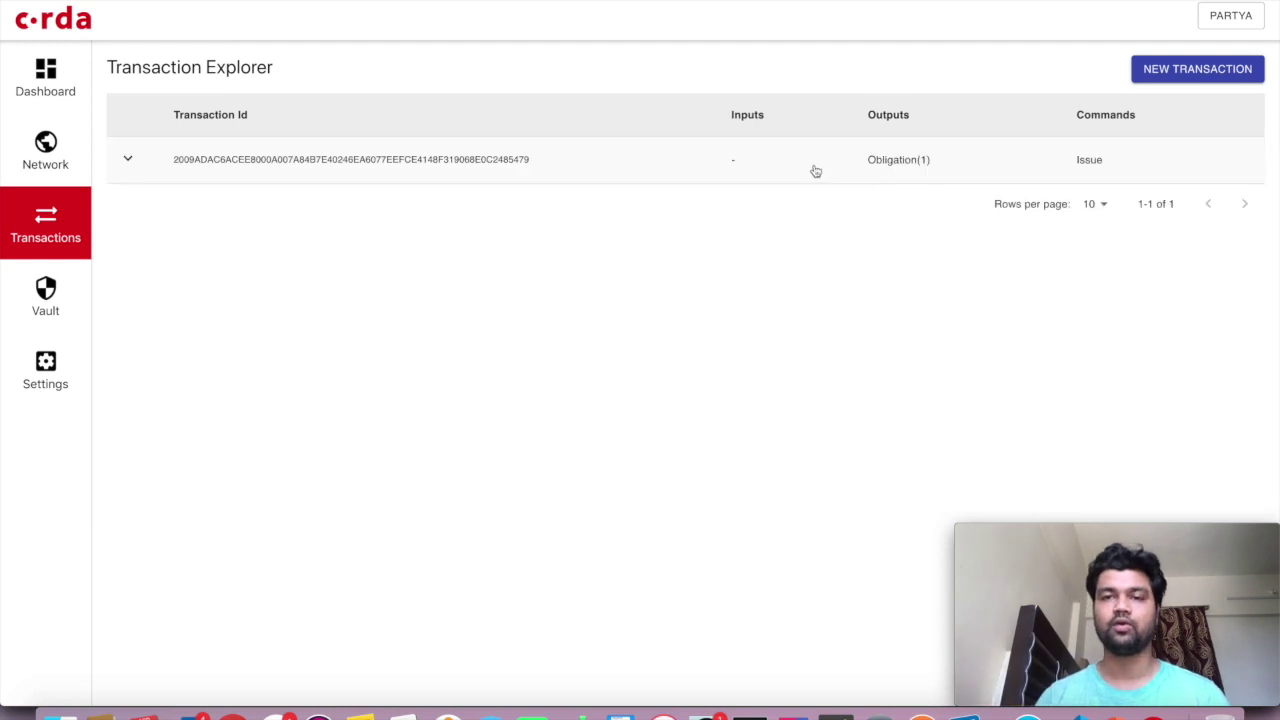
left_click(1201, 23)
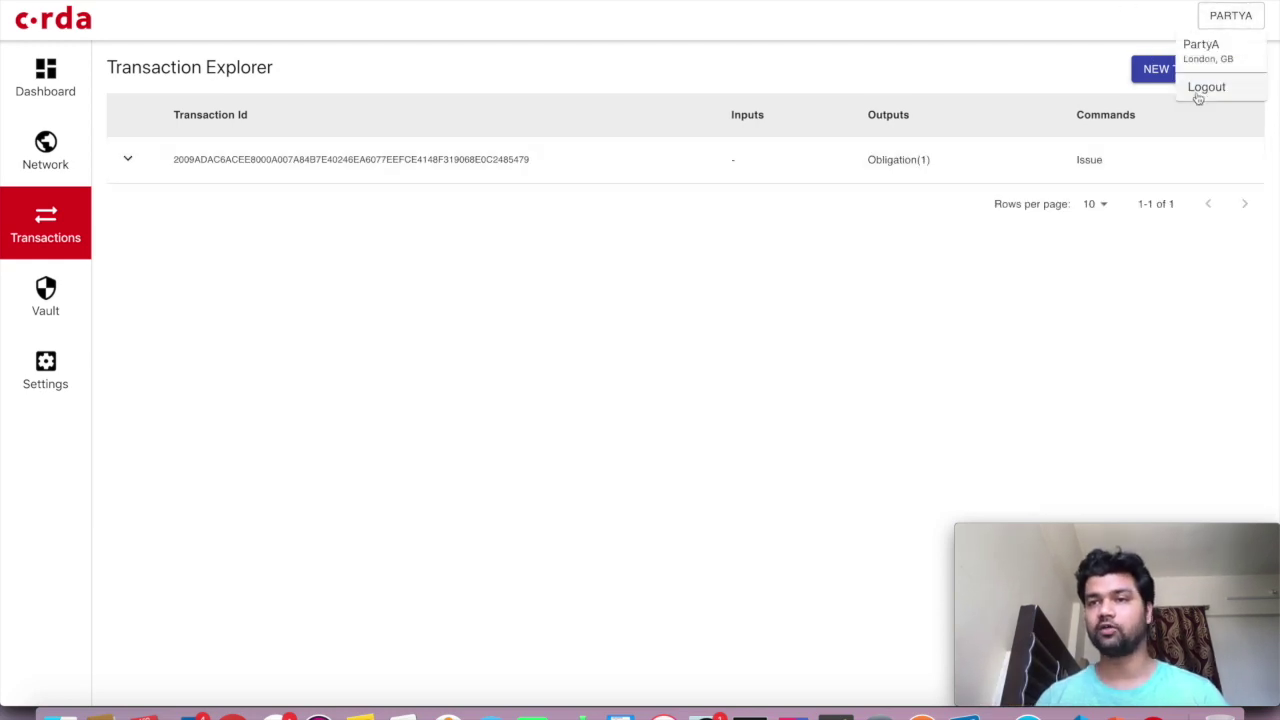
left_click(1205, 88)
Connect to localhost port 10012 with the RPC username and password
left_click(613, 271)
type("lo")
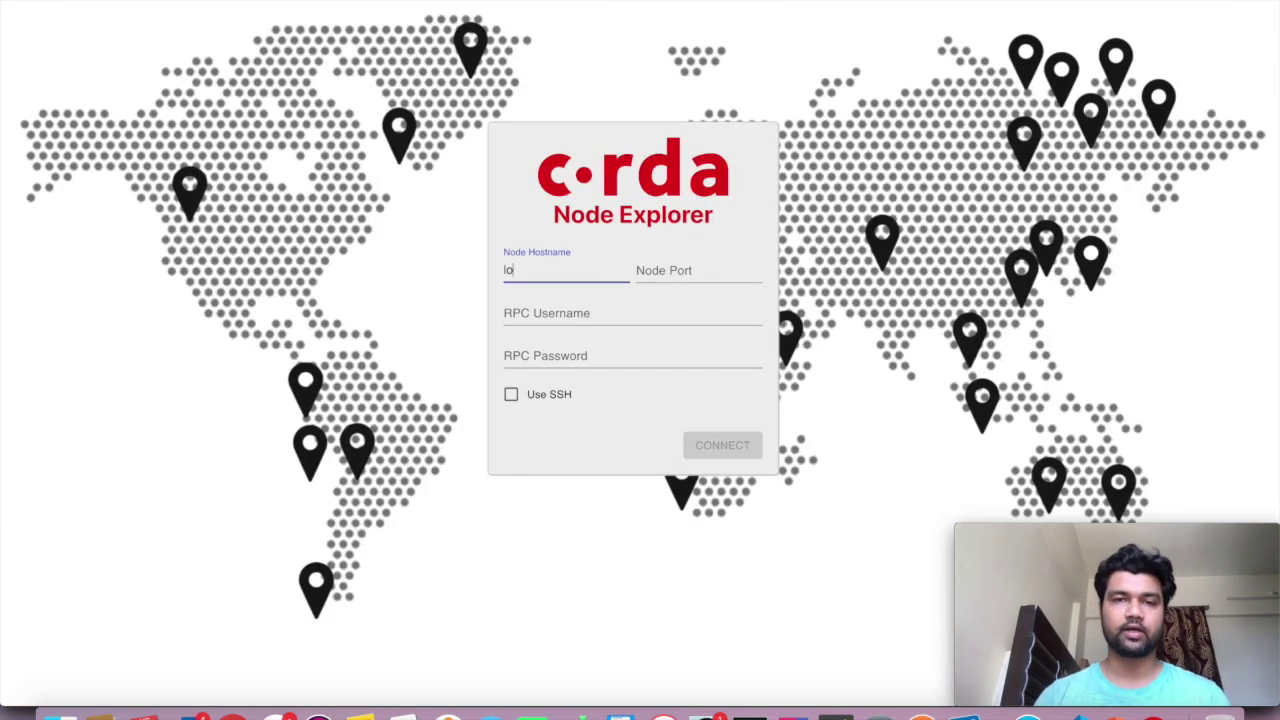
type("calhost")
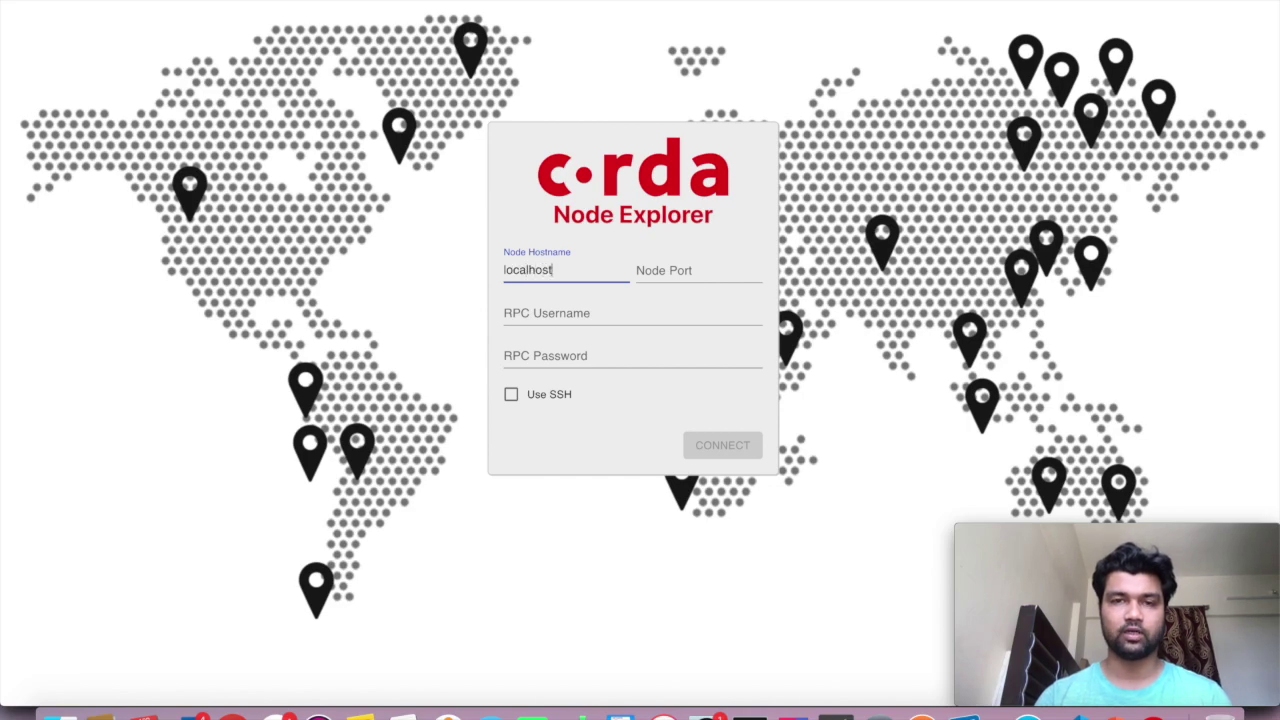
left_click(750, 712)
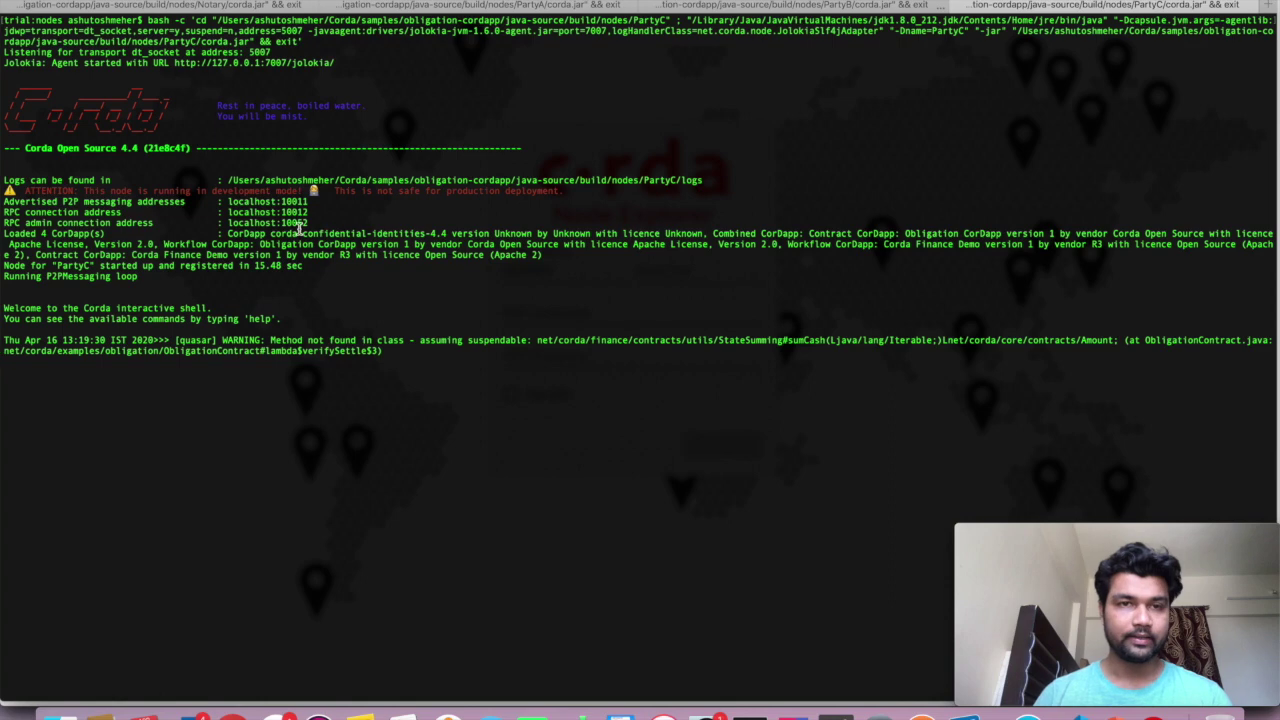
key("super+Tab")
left_click(672, 274)
type("1")
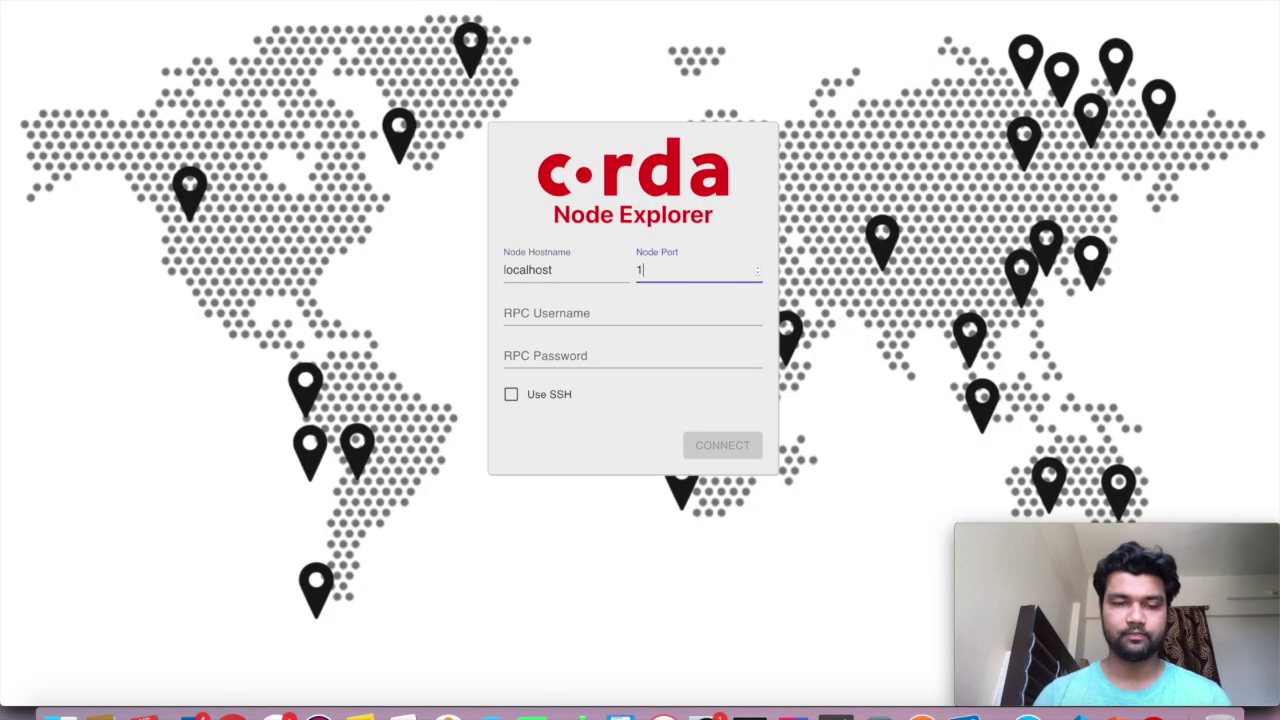
type("0012")
key("Tab")
type("user1")
key("Tab")
type("test")
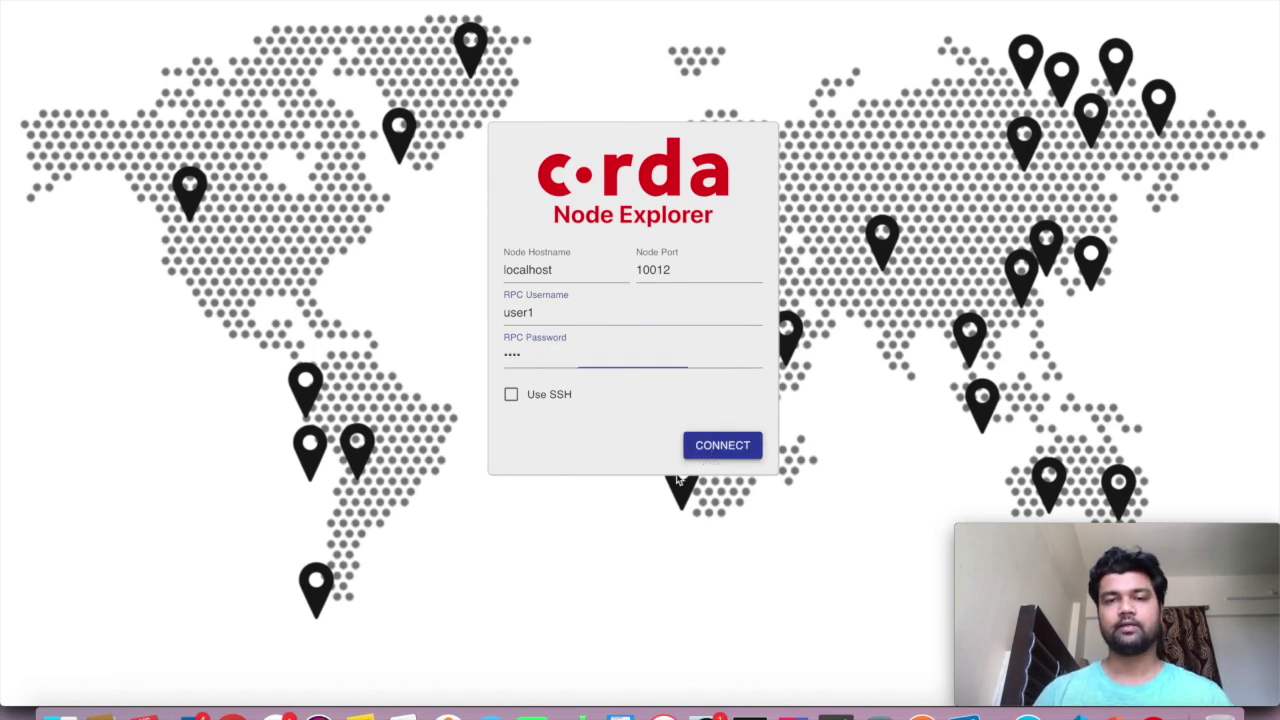
left_click(714, 446)
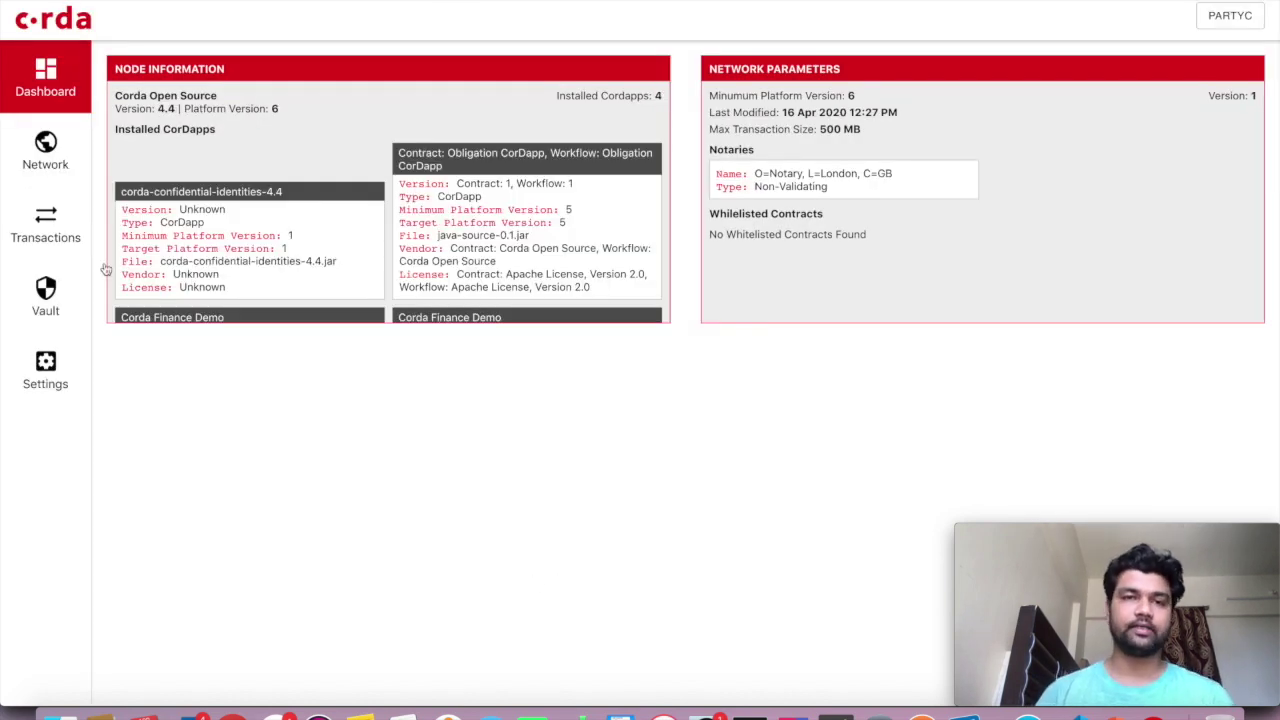
Review PartyC's Issue transaction and try the TransferObligation$Initiator flow with Constructor_1
left_click(71, 254)
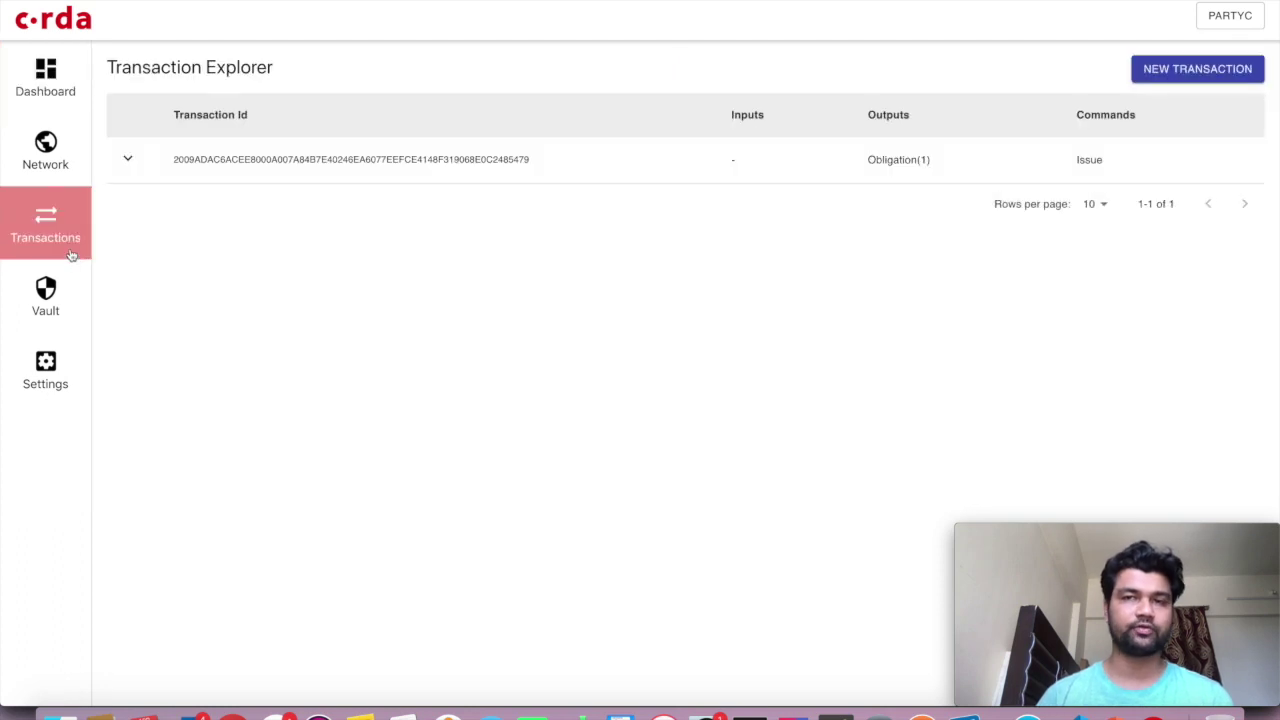
left_click(596, 182)
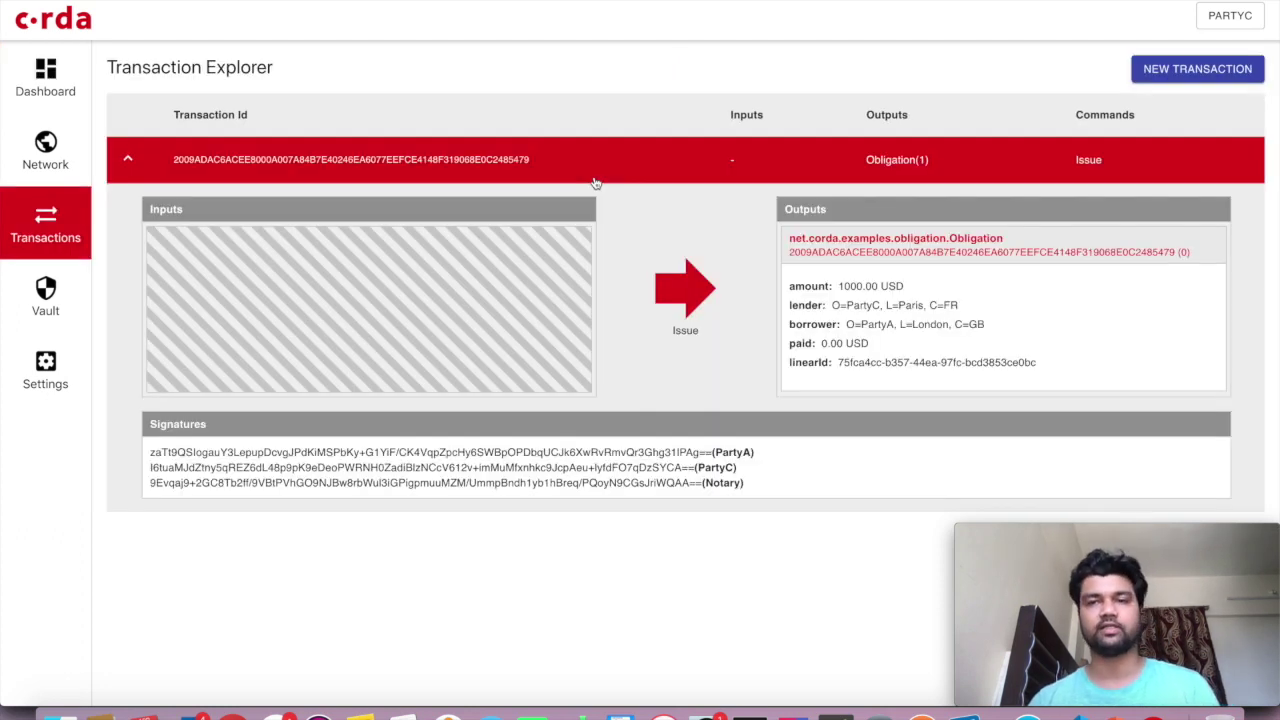
left_click(595, 182)
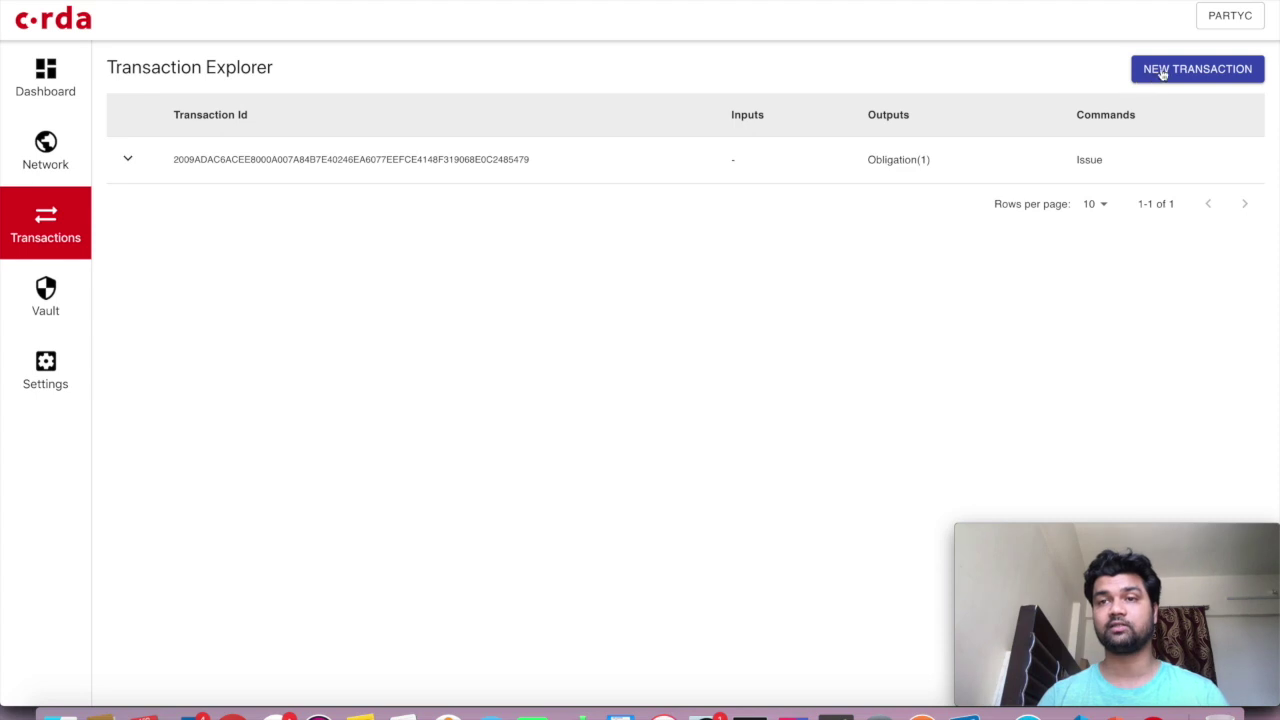
left_click(1150, 72)
left_click(514, 237)
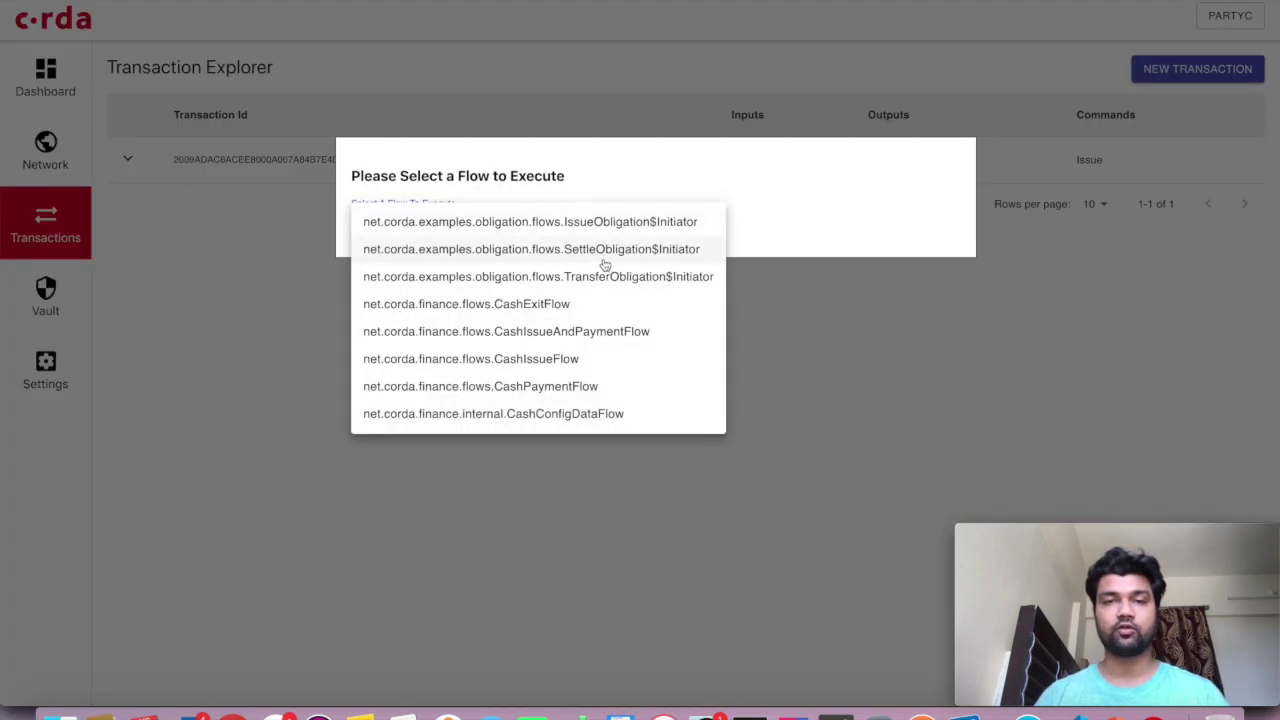
left_click(599, 278)
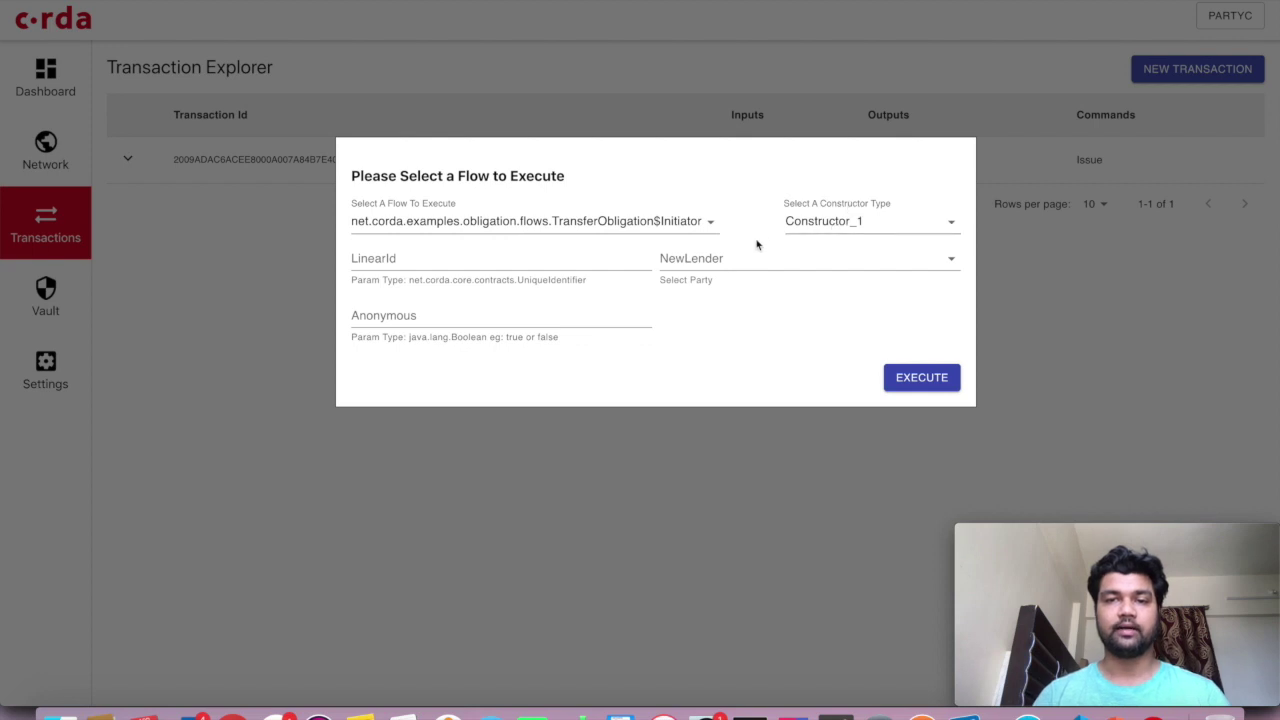
left_click(800, 226)
left_click(723, 309)
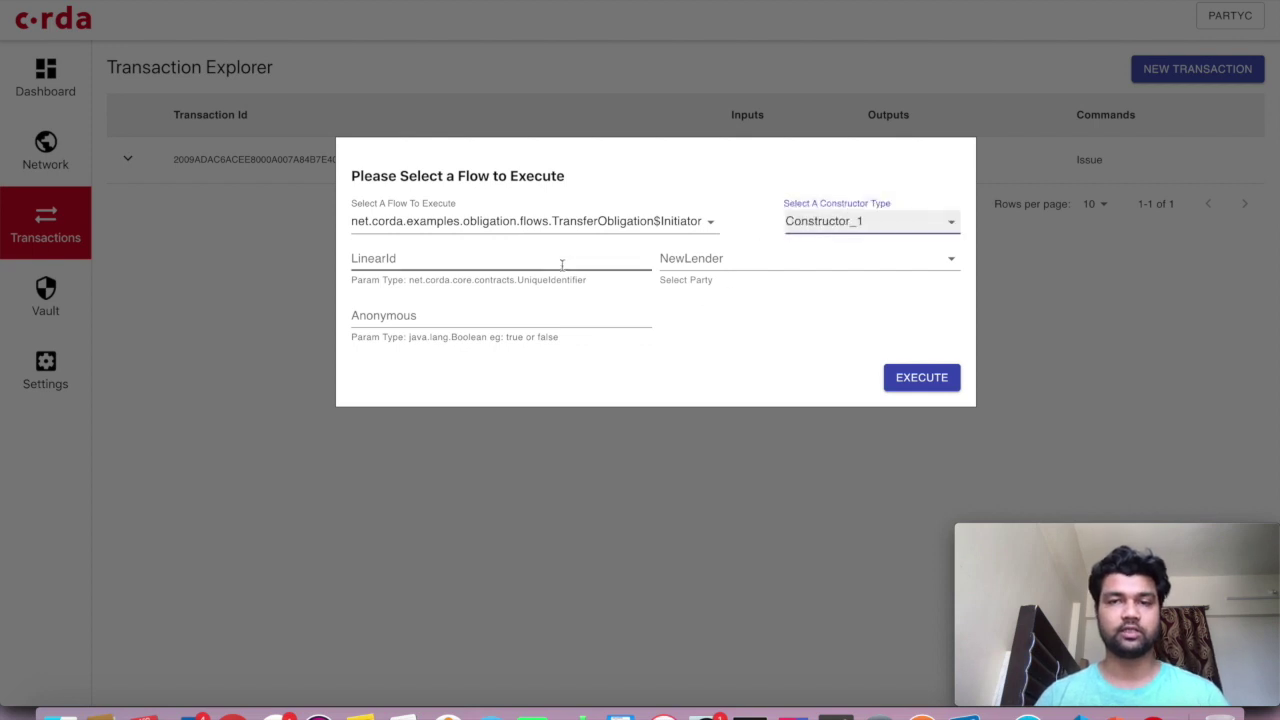
left_click(594, 471)
Copy the obligation's linearId and pick TransferObligation$Initiator in a new transaction
left_click(872, 165)
left_click_drag(839, 362, 1094, 363)
key("super+c")
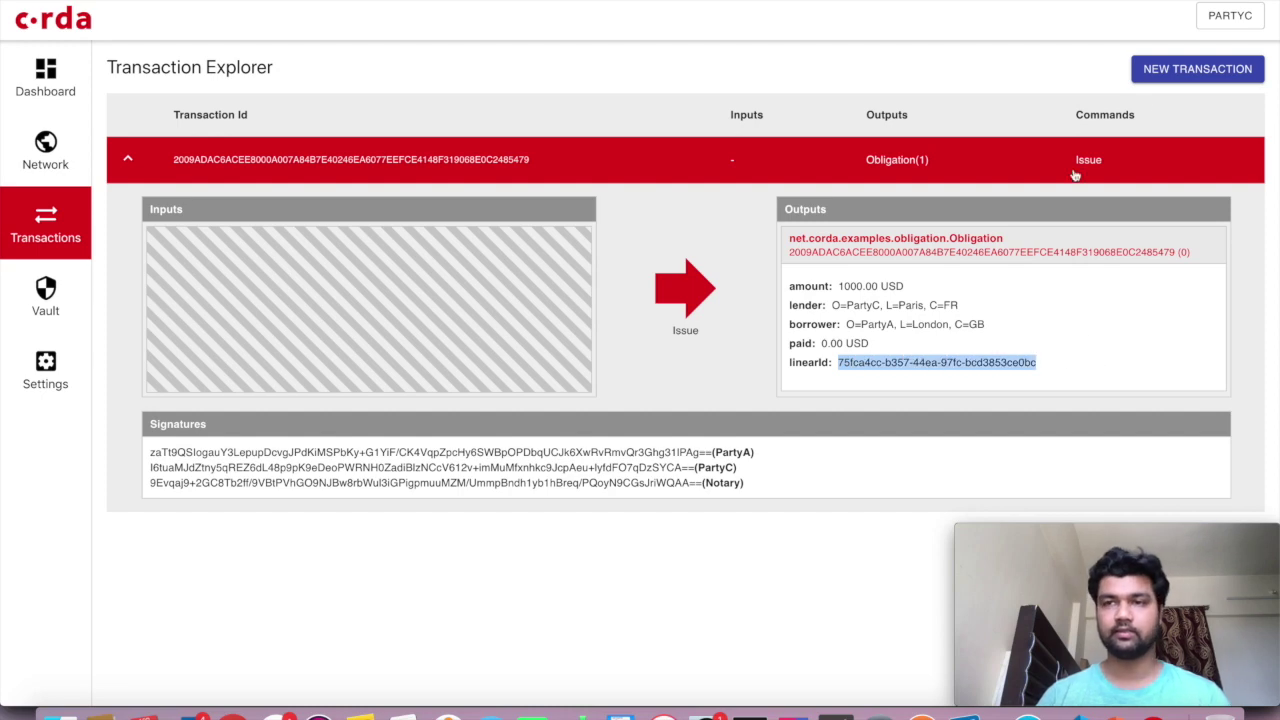
left_click(1168, 72)
left_click(500, 224)
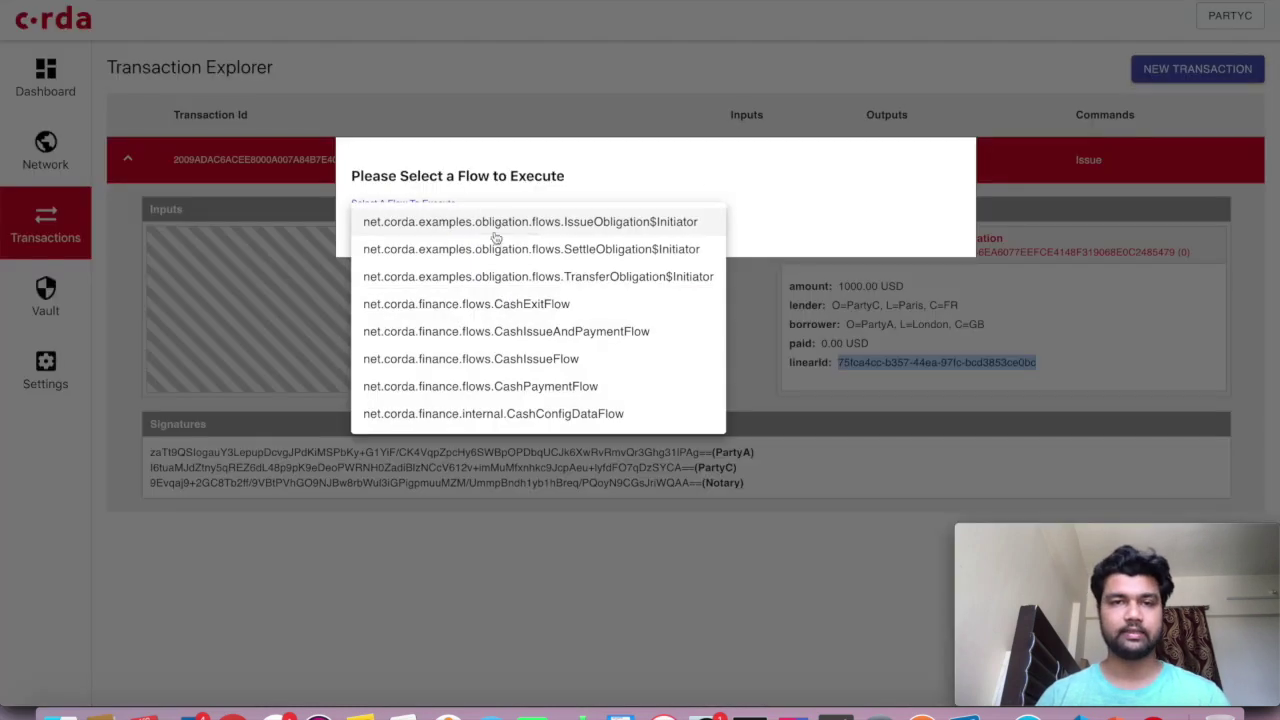
left_click(490, 249)
left_click(478, 222)
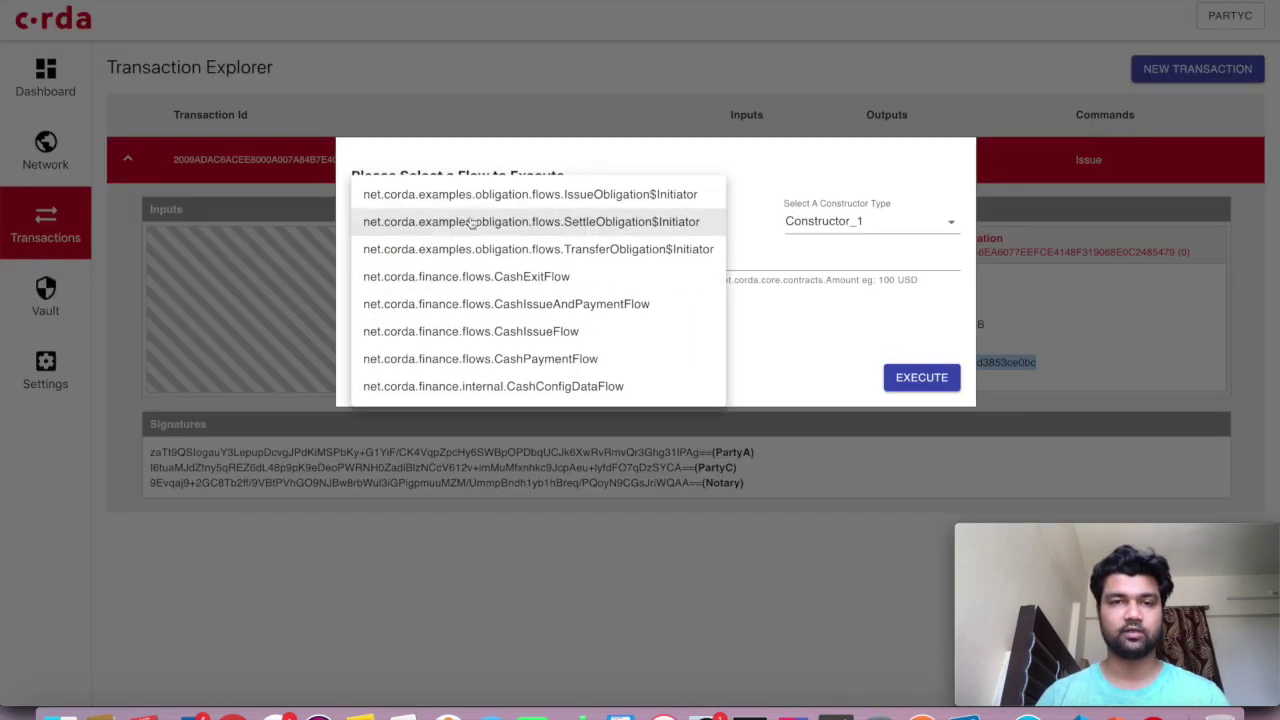
left_click(572, 194)
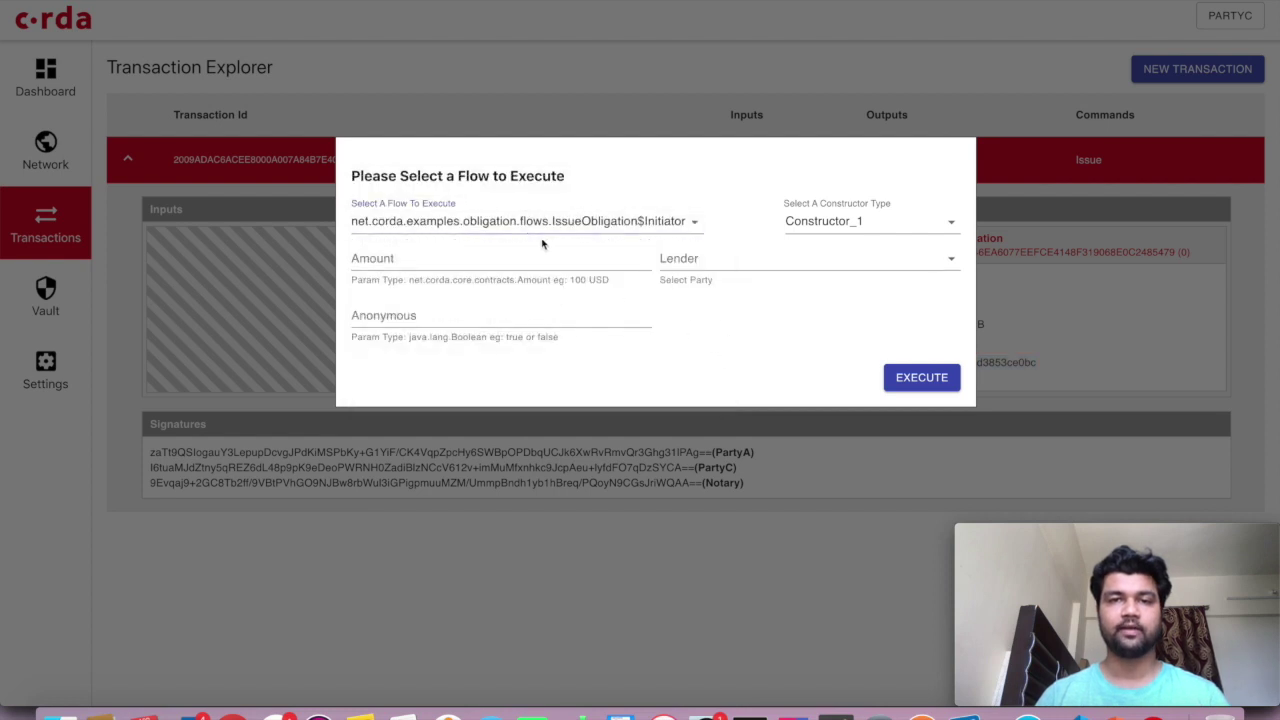
left_click(549, 222)
left_click(567, 276)
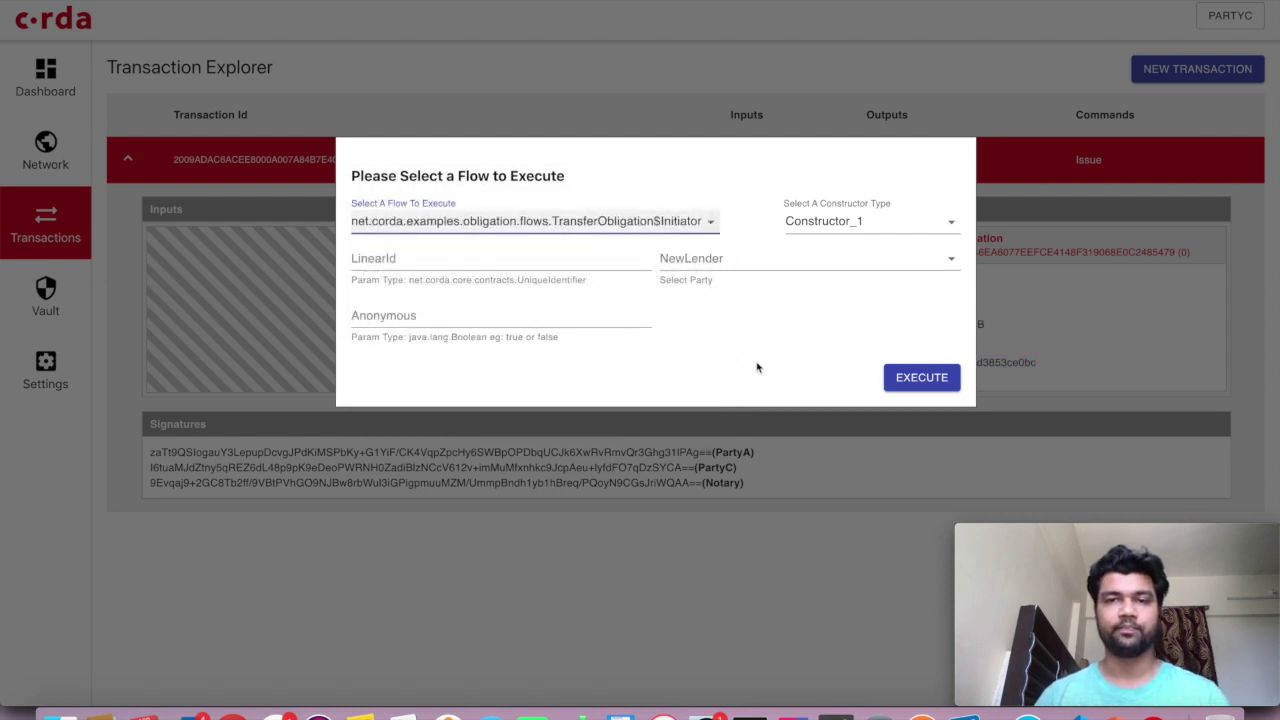
Paste the linearId, set NewLender to PartyB and Anonymous to false
left_click(523, 268)
key("super+v")
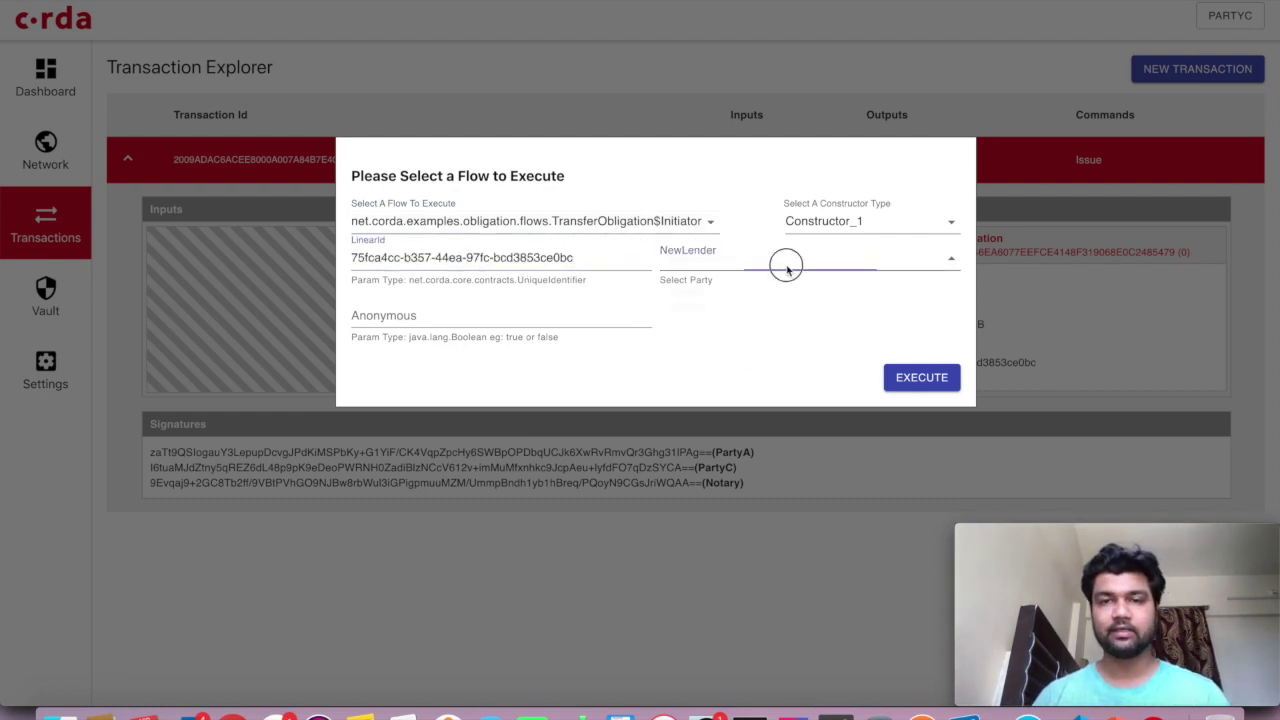
left_click(786, 261)
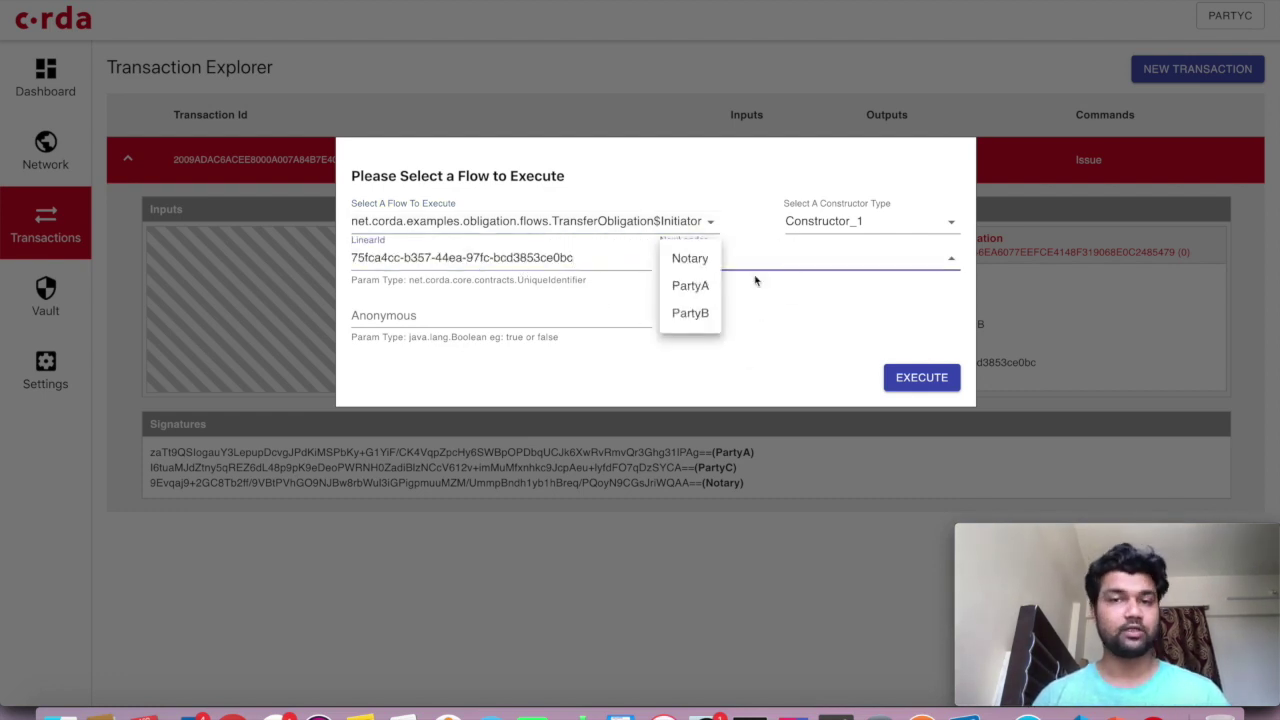
left_click(693, 315)
left_click(571, 317)
type("fals")
left_click(700, 360)
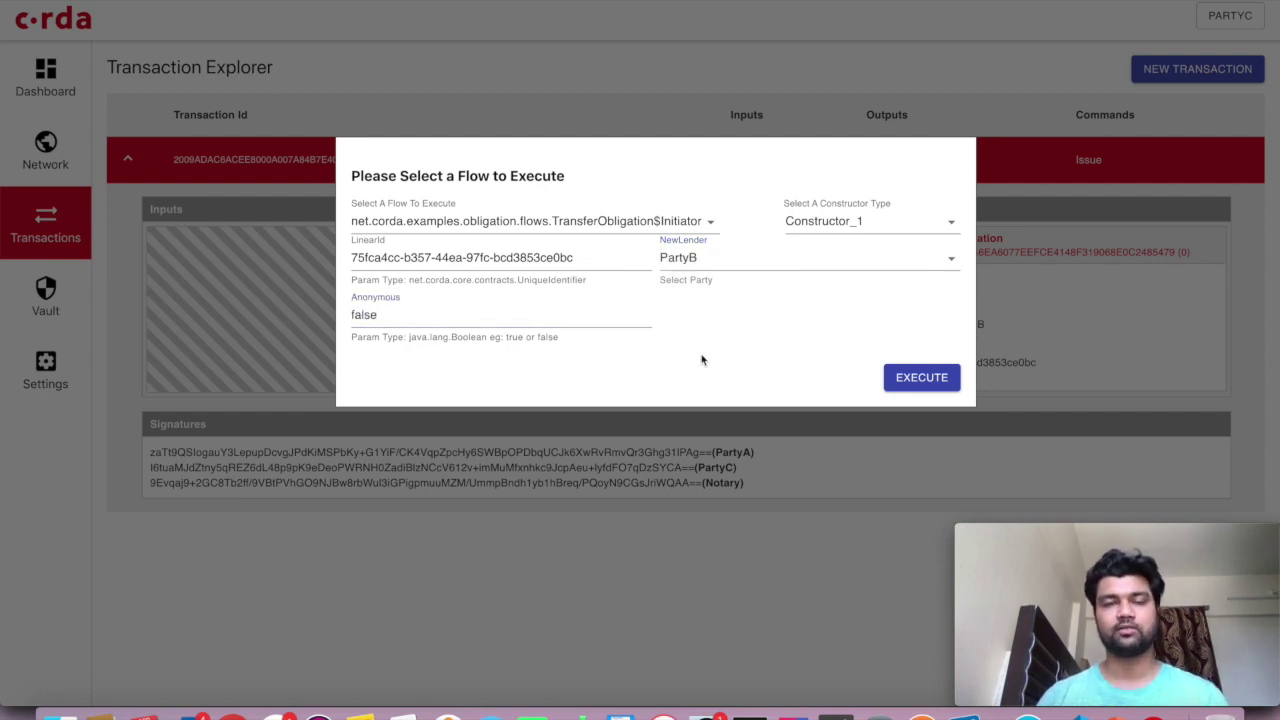
Execute the transfer flow and expand the Issue transaction details
left_click(916, 376)
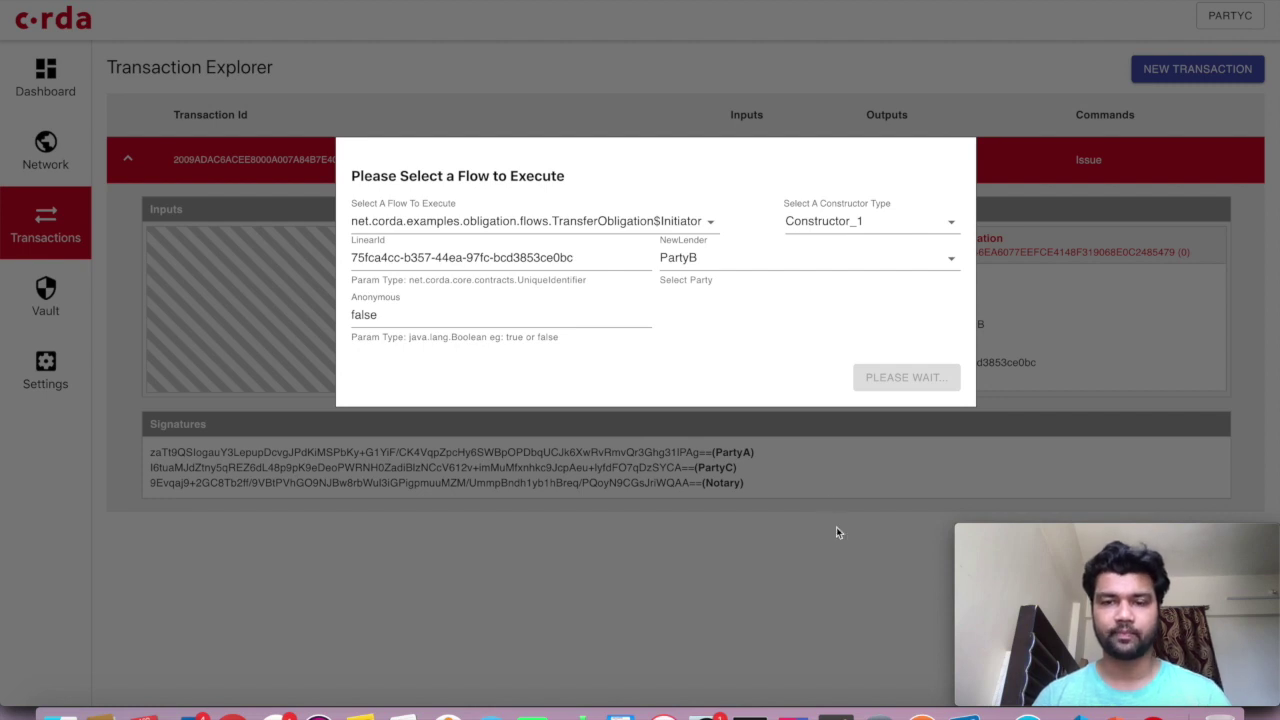
left_click(602, 634)
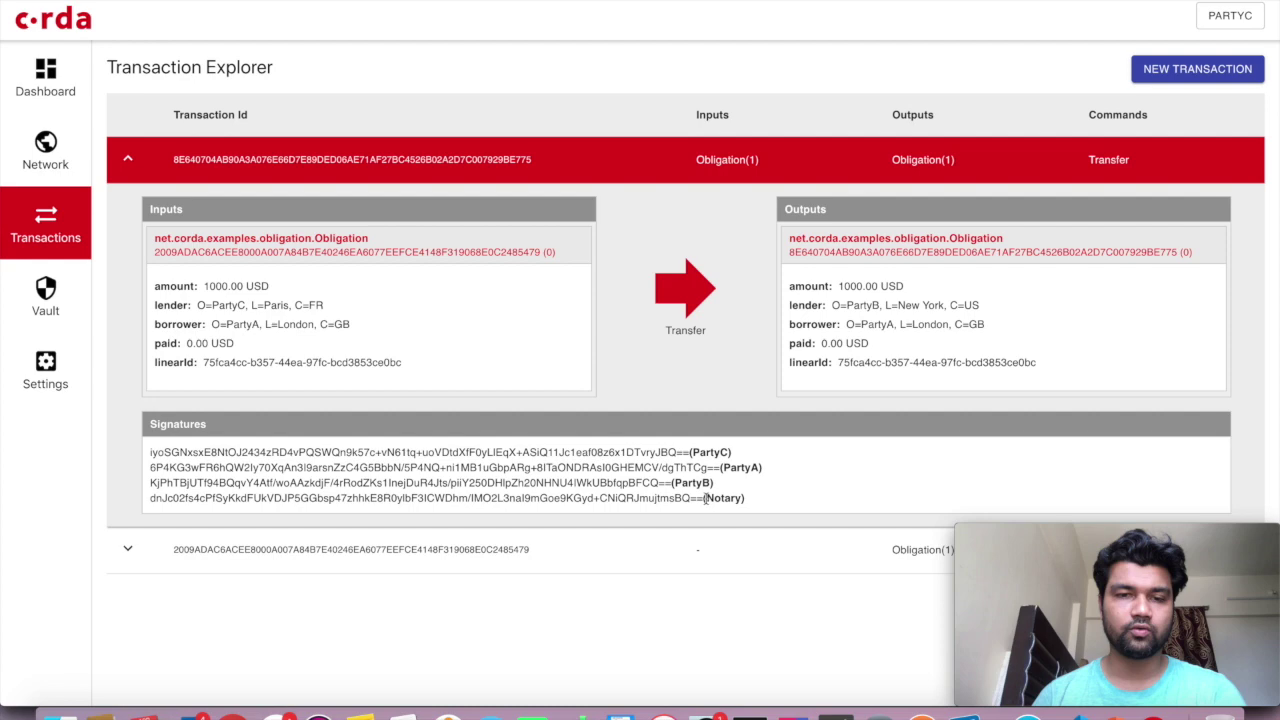
left_click(649, 563)
scroll(650, 565, "down", 1)
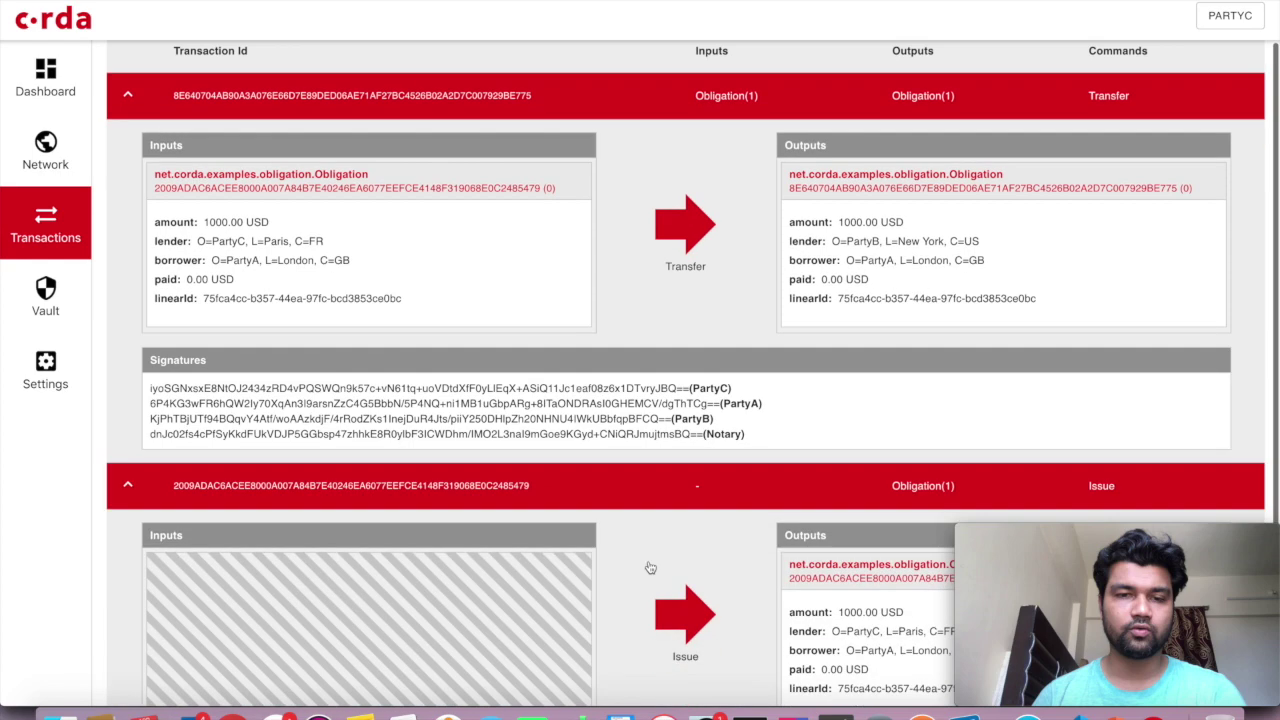
scroll(650, 567, "down", 4)
scroll(650, 567, "up", 3)
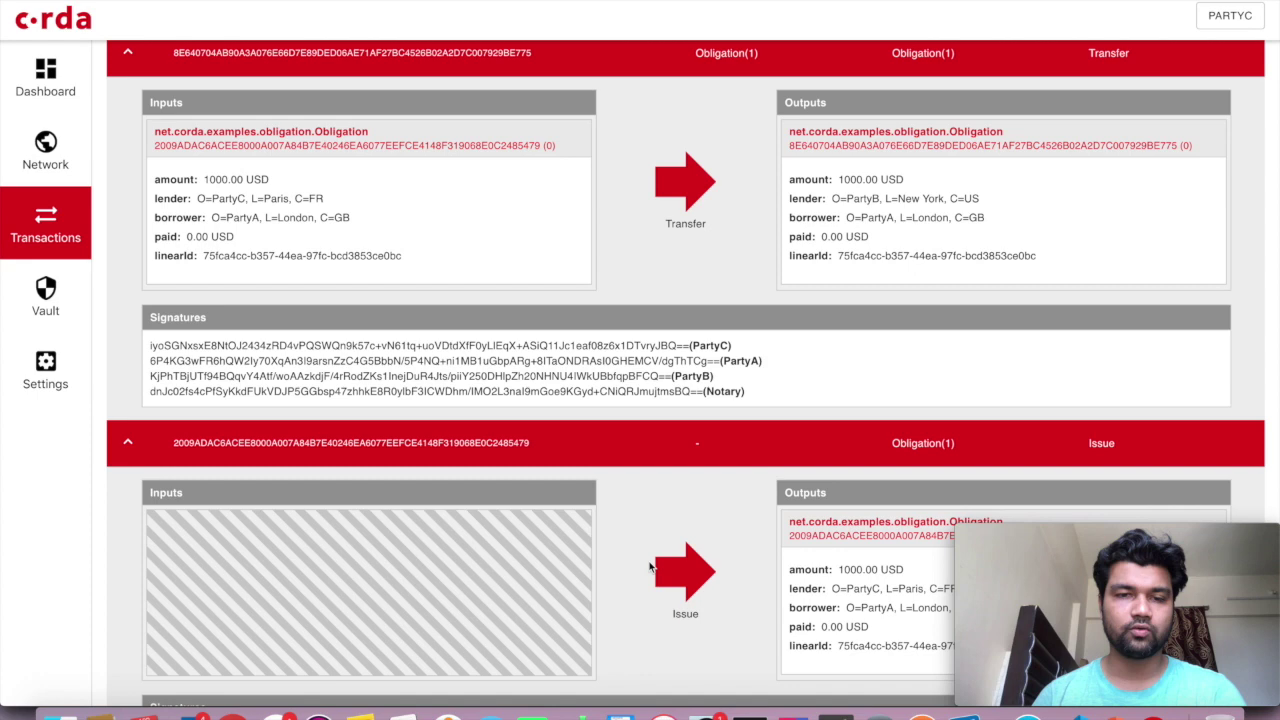
scroll(650, 565, "down", 2)
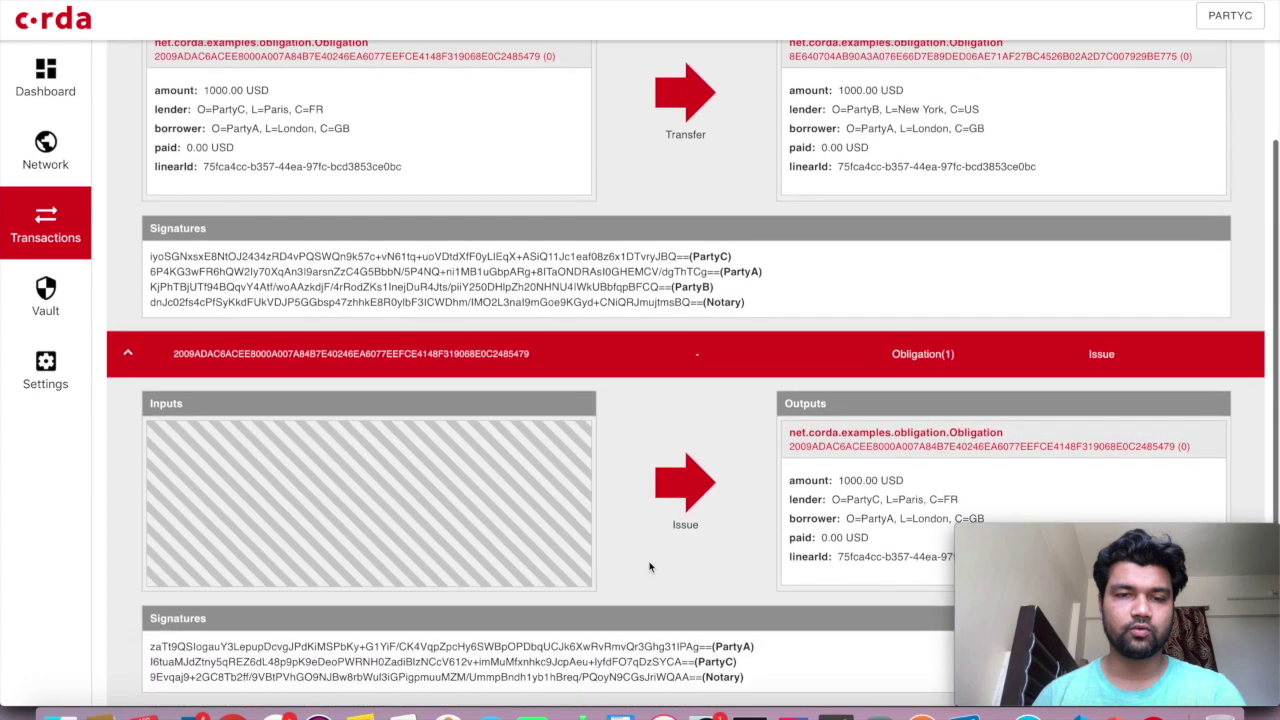
Select the Issue transaction's output state hash
double_click(878, 437)
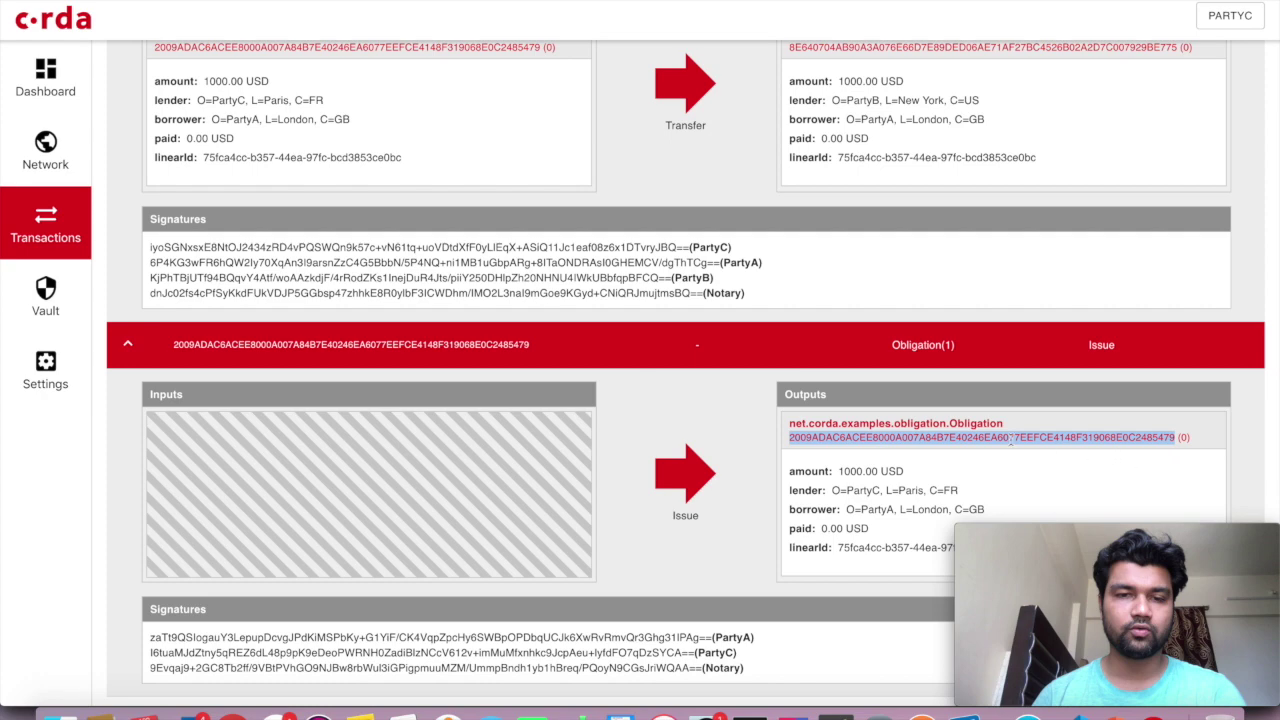
scroll(1012, 440, "up", 1)
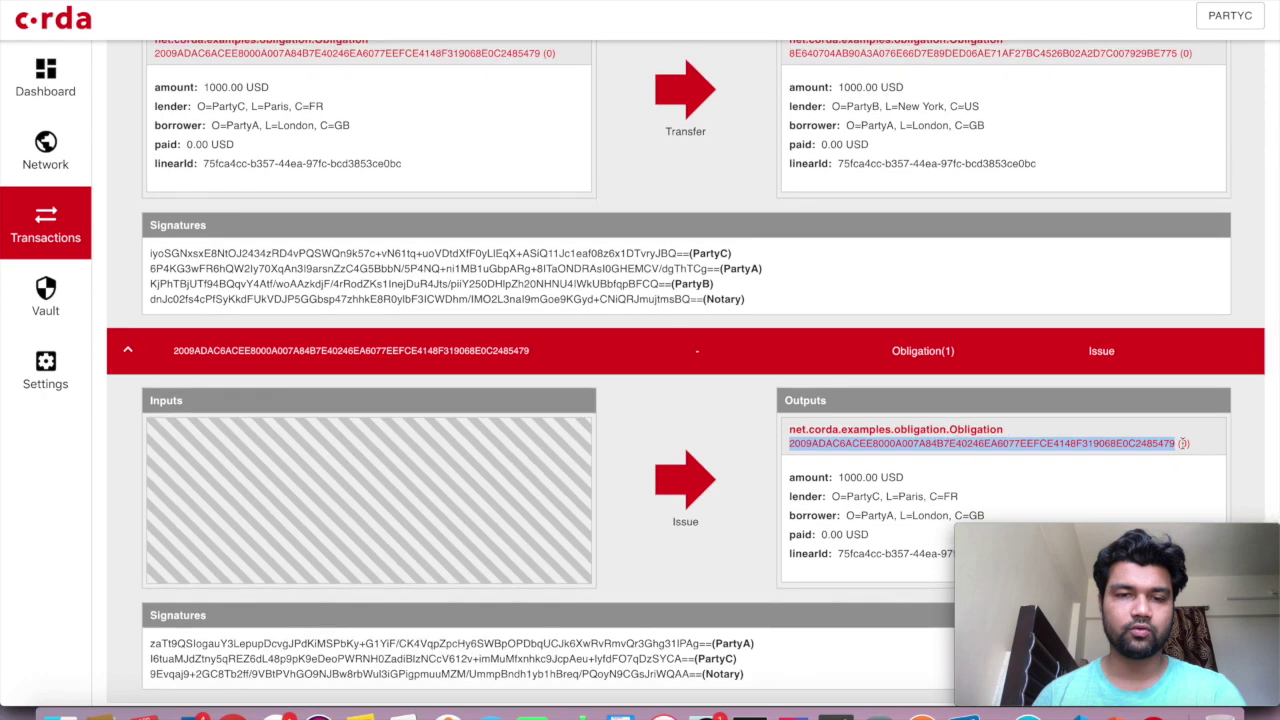
left_click(1182, 443)
scroll(986, 463, "up", 1)
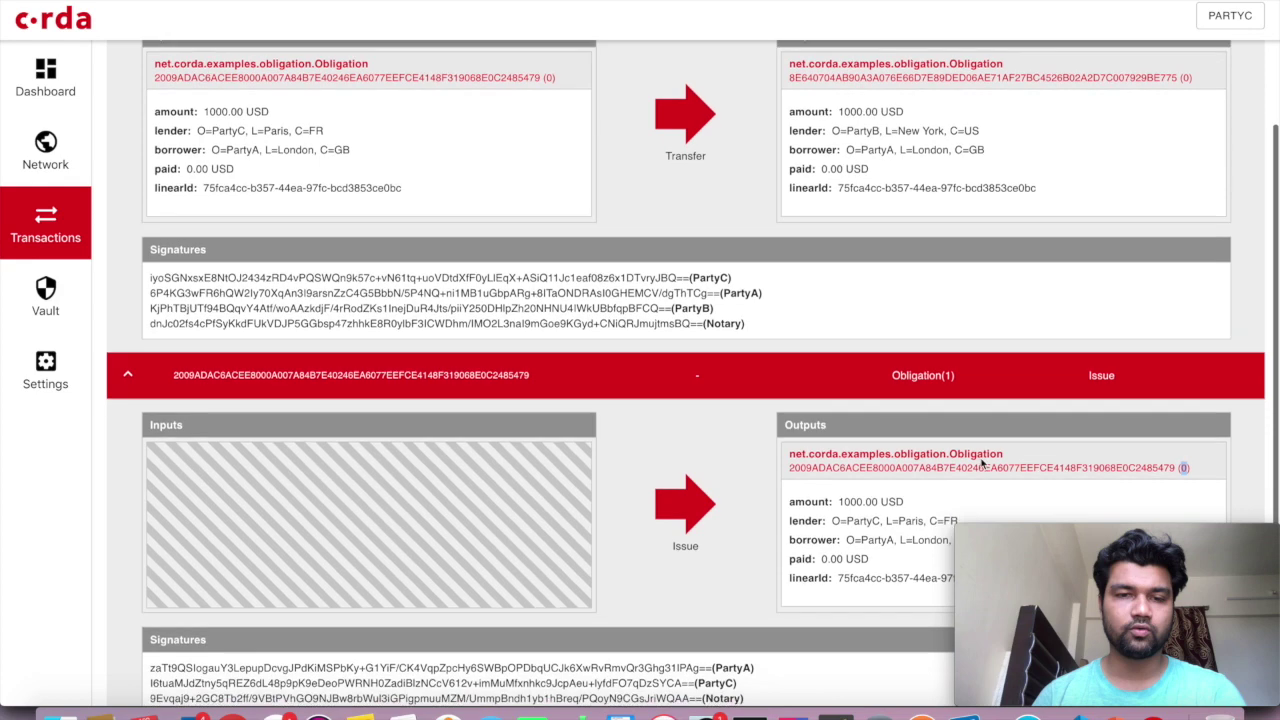
double_click(981, 468)
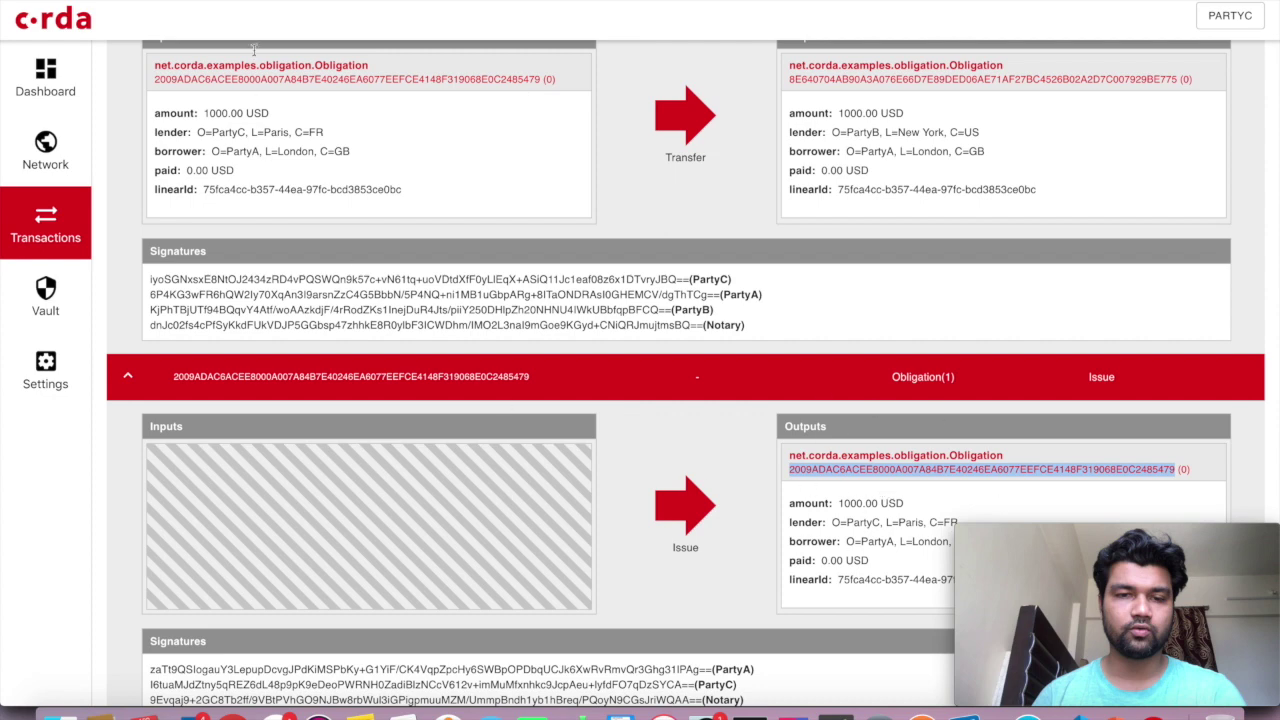
scroll(412, 152, "up", 3)
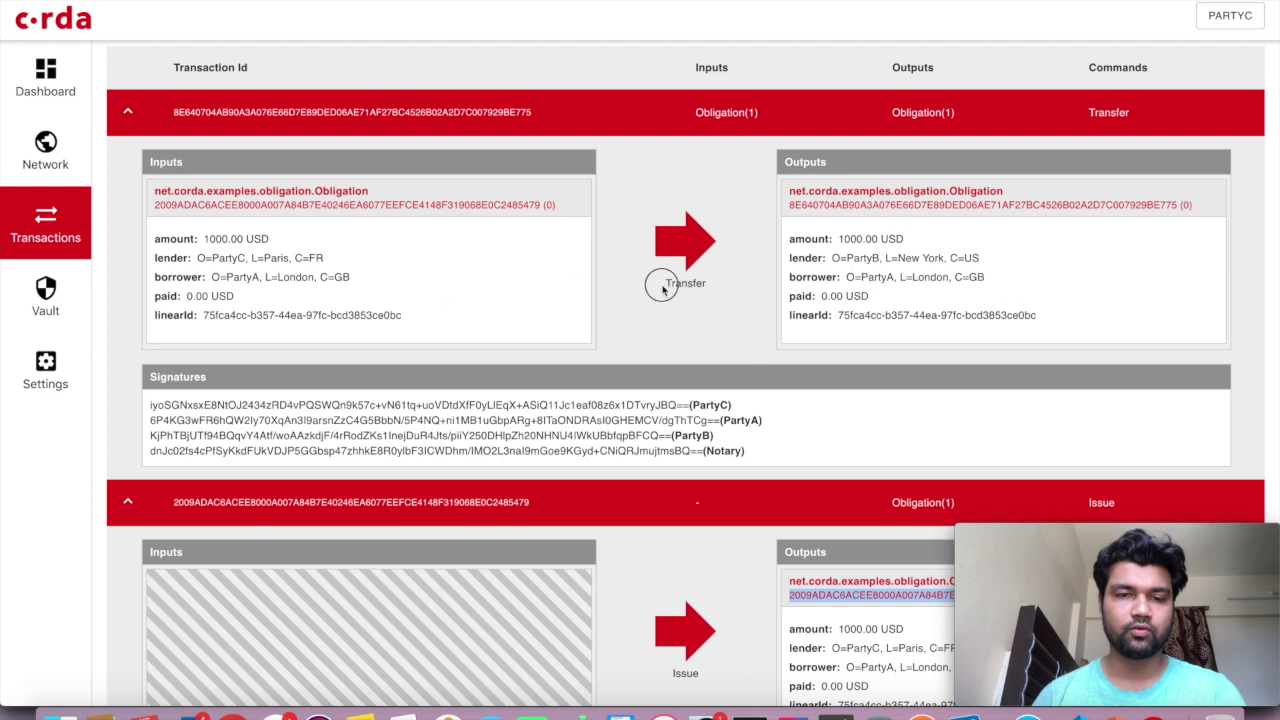
scroll(757, 290, "up", 1)
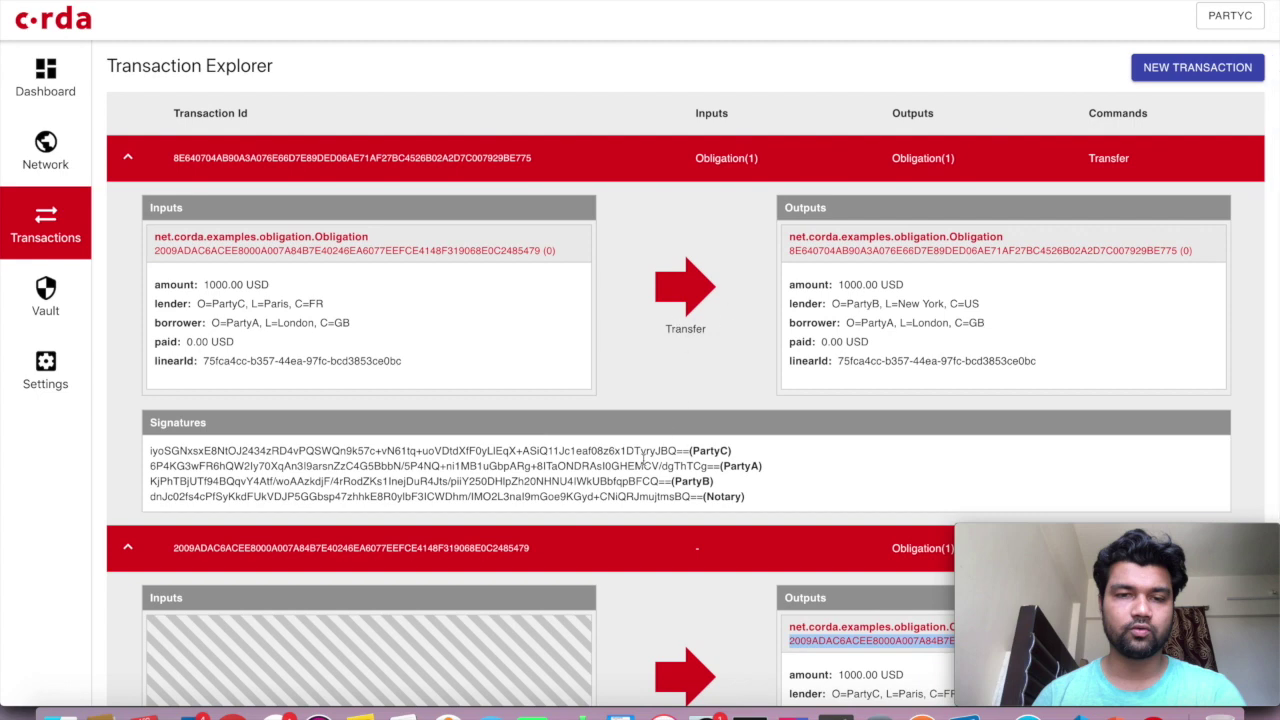
Highlight the Transfer's four signatures and the PartyC-to-PartyB lender change, then collapse both rows
mouse_move(763, 496)
left_mouse_down()
mouse_move(393, 450)
mouse_move(151, 450)
left_mouse_up()
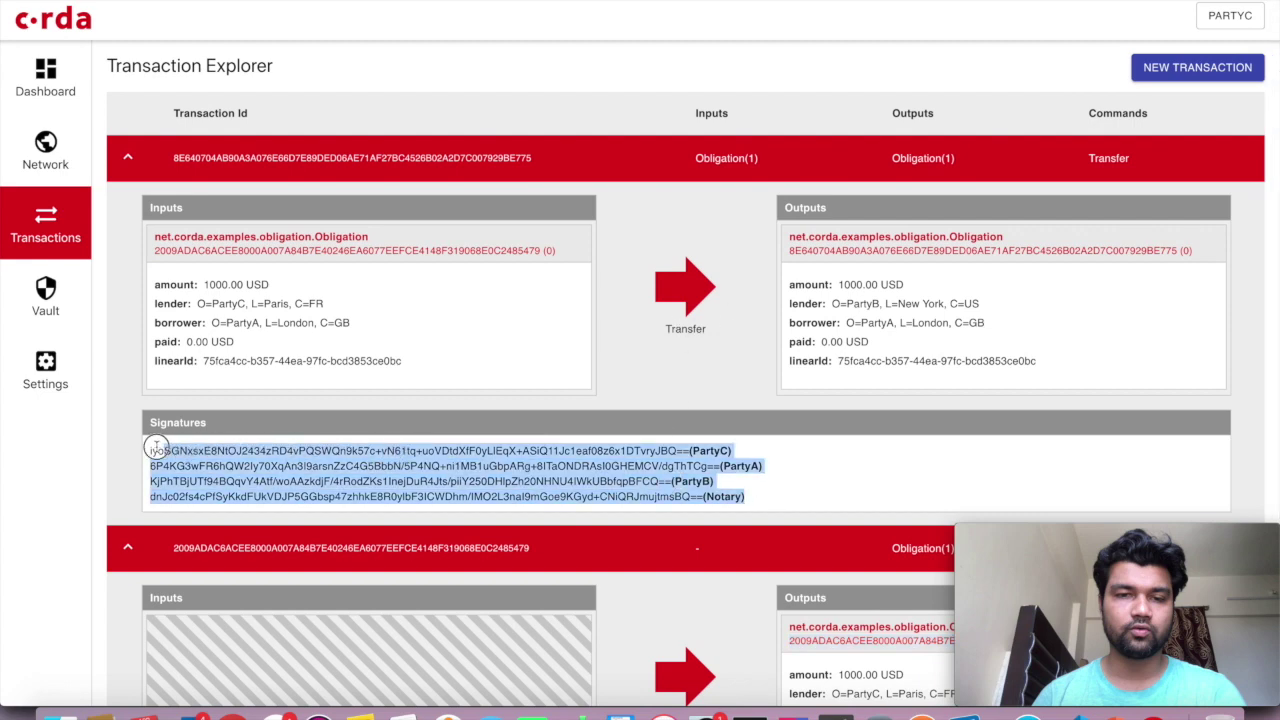
left_click(662, 350)
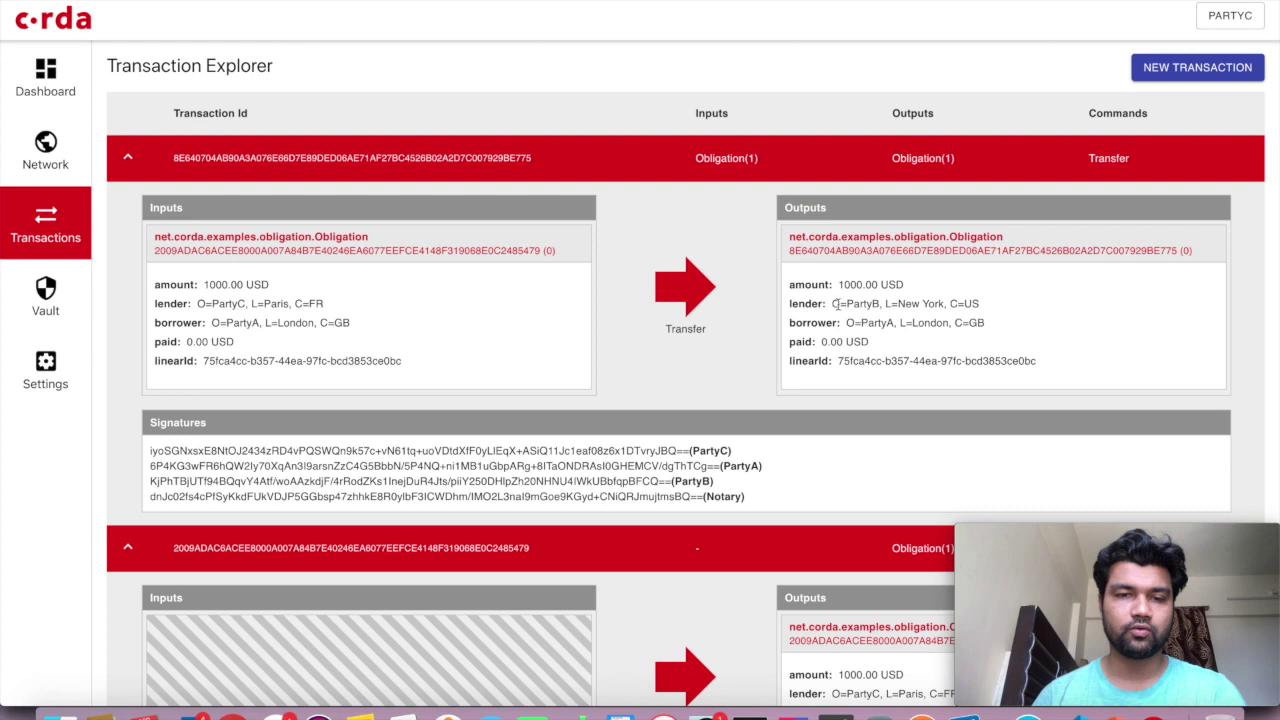
left_click_drag(980, 303, 822, 305)
left_click_drag(320, 303, 178, 304)
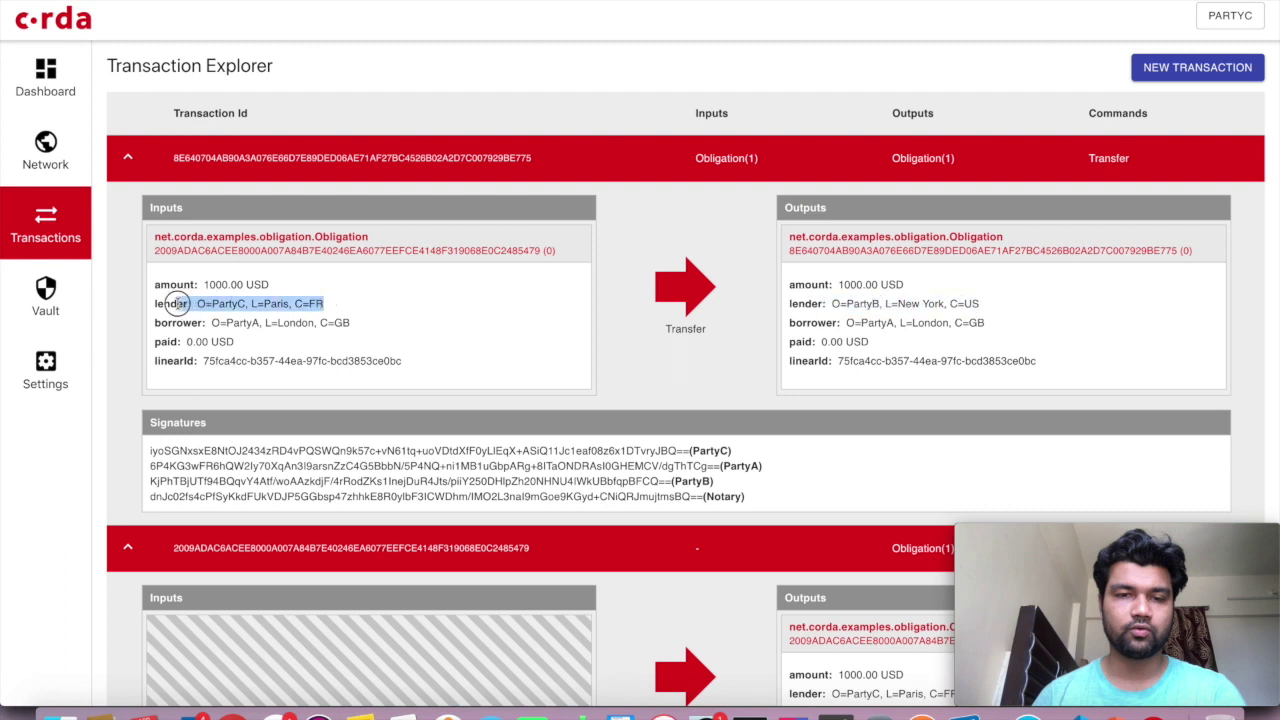
left_click(497, 310)
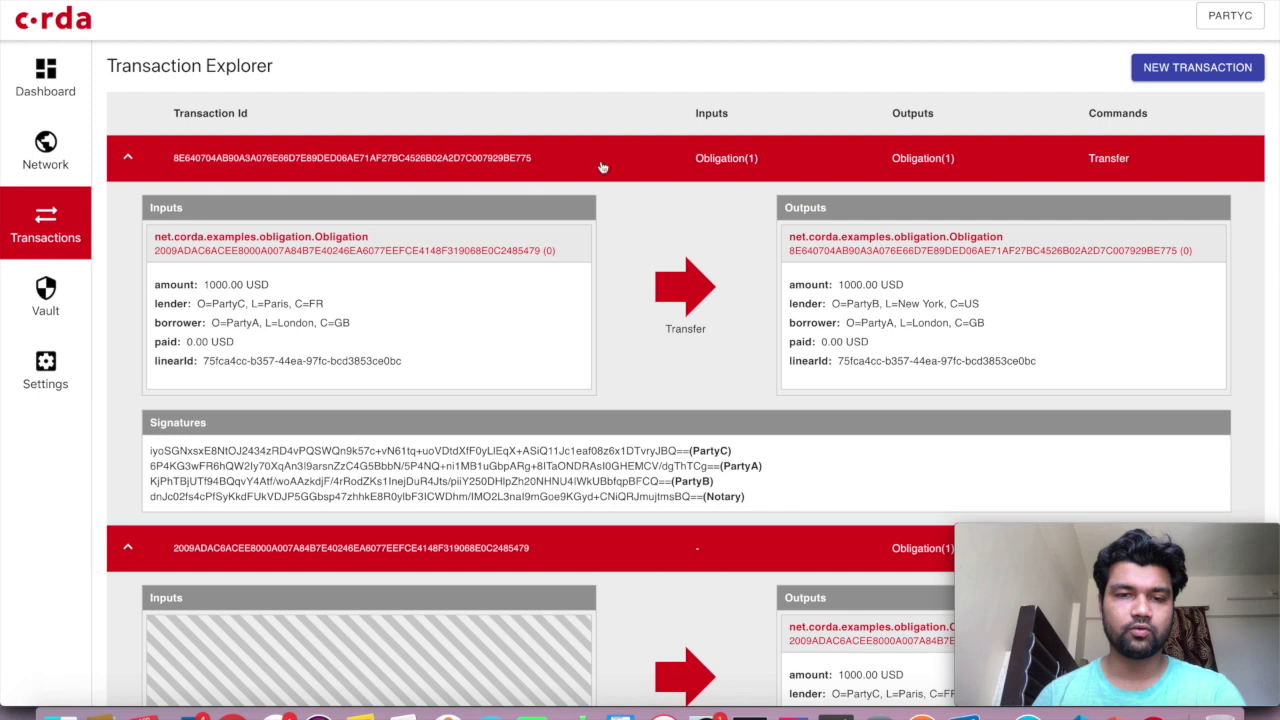
left_click(642, 157)
left_click(617, 218)
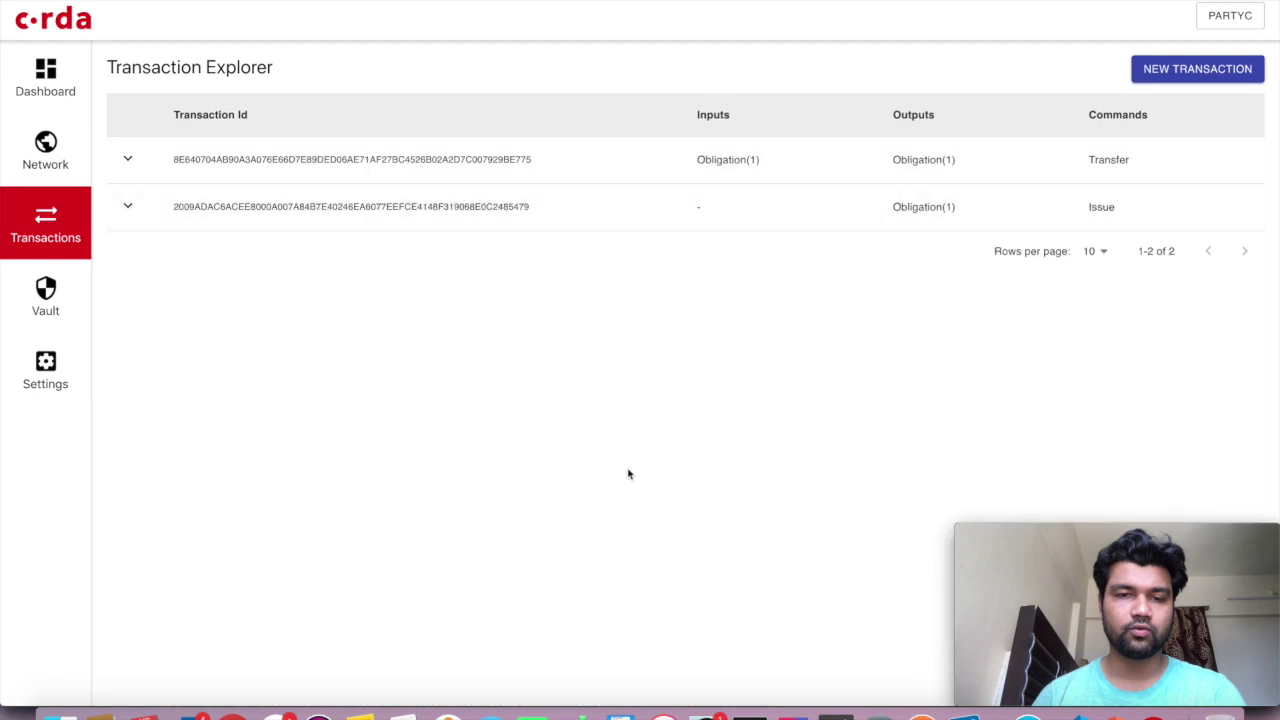
left_click(38, 314)
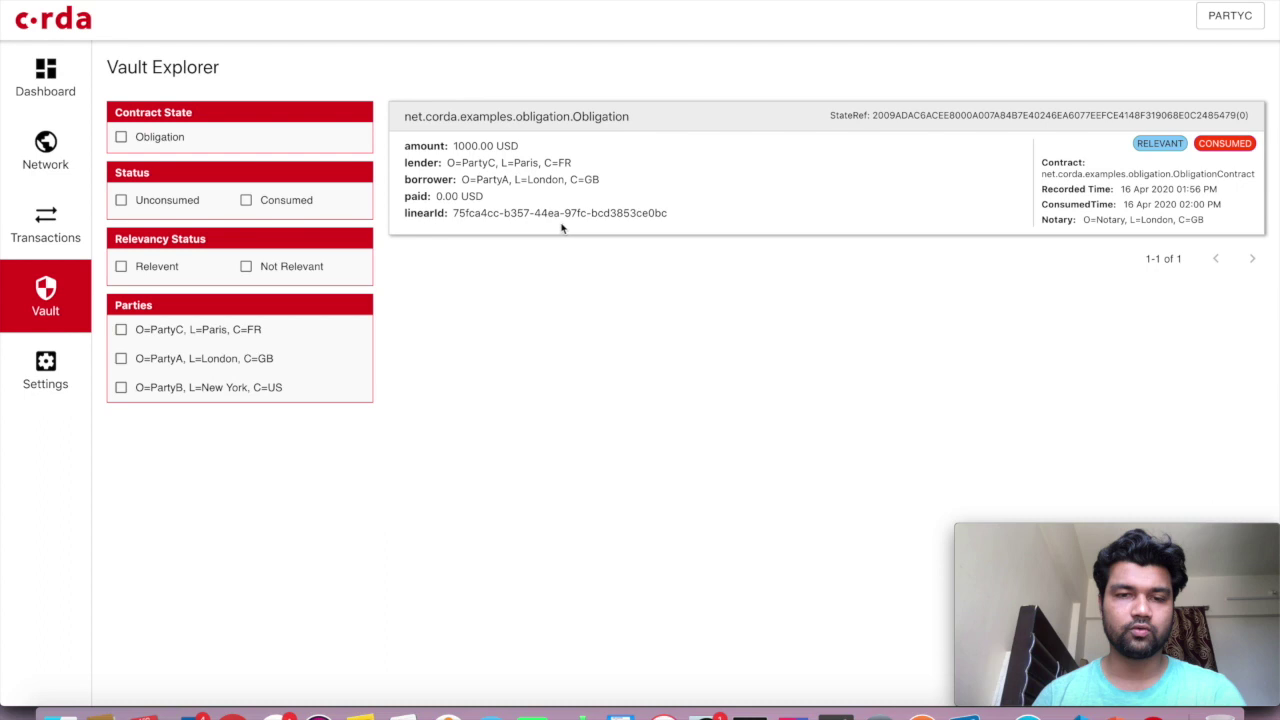
left_click(62, 240)
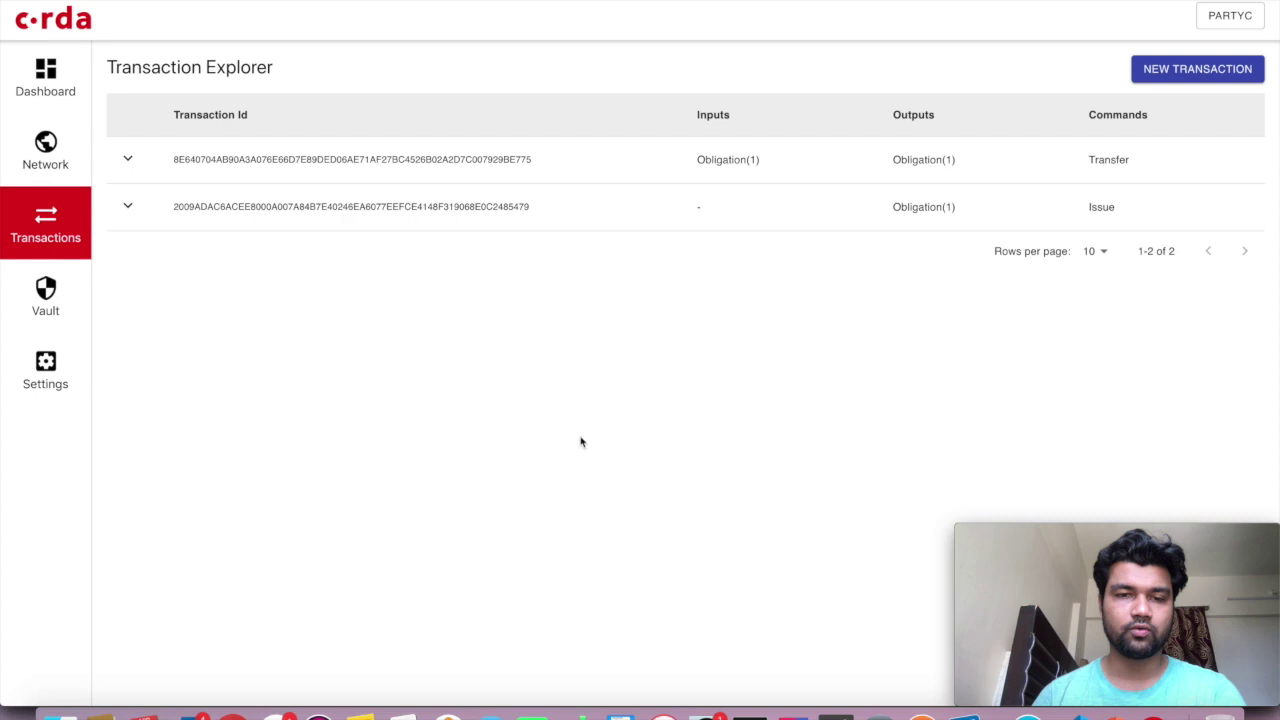
Log out of PartyC and connect to localhost port 10009 with the RPC credentials
left_click(1228, 16)
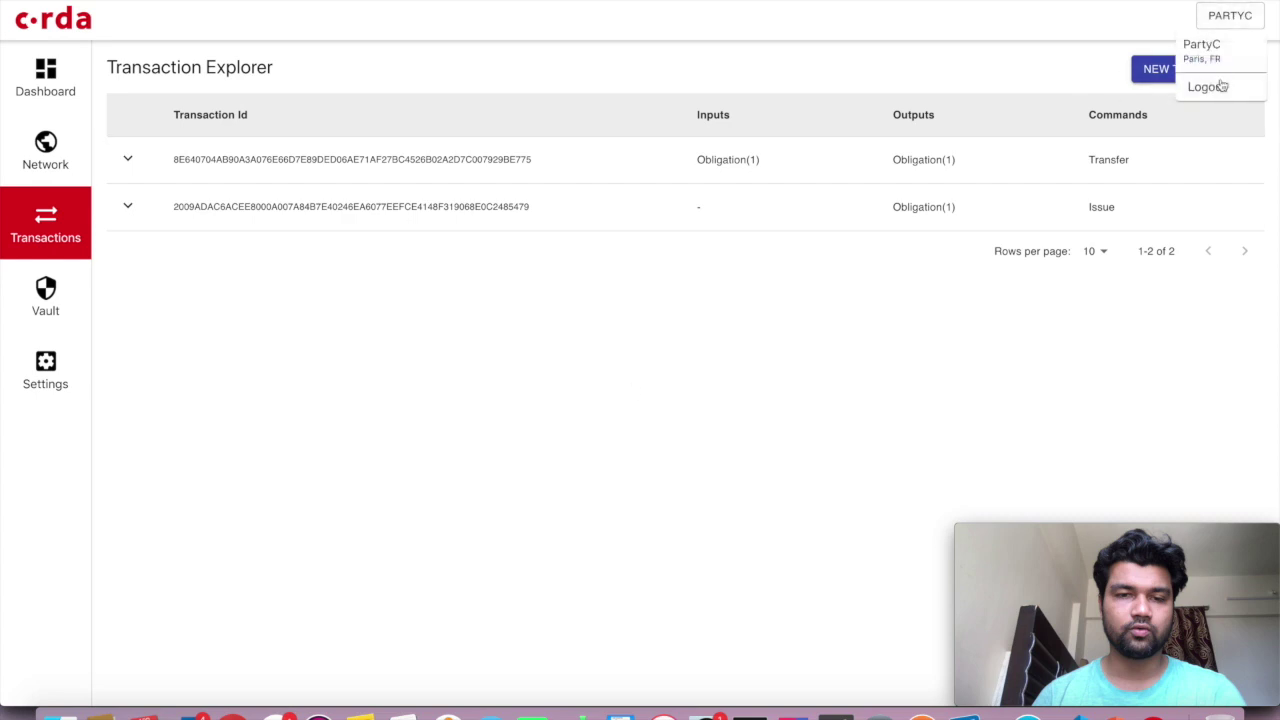
left_click(1220, 86)
left_click(584, 278)
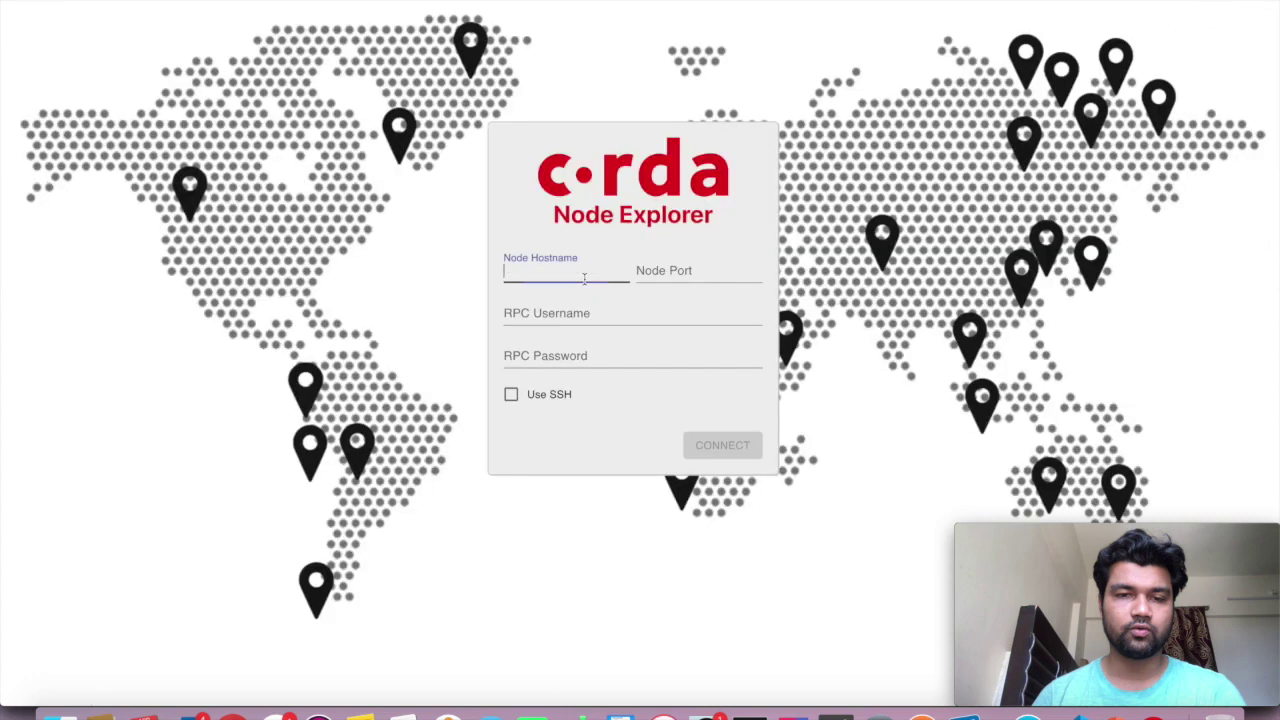
type("localhost")
key("Tab")
type("100")
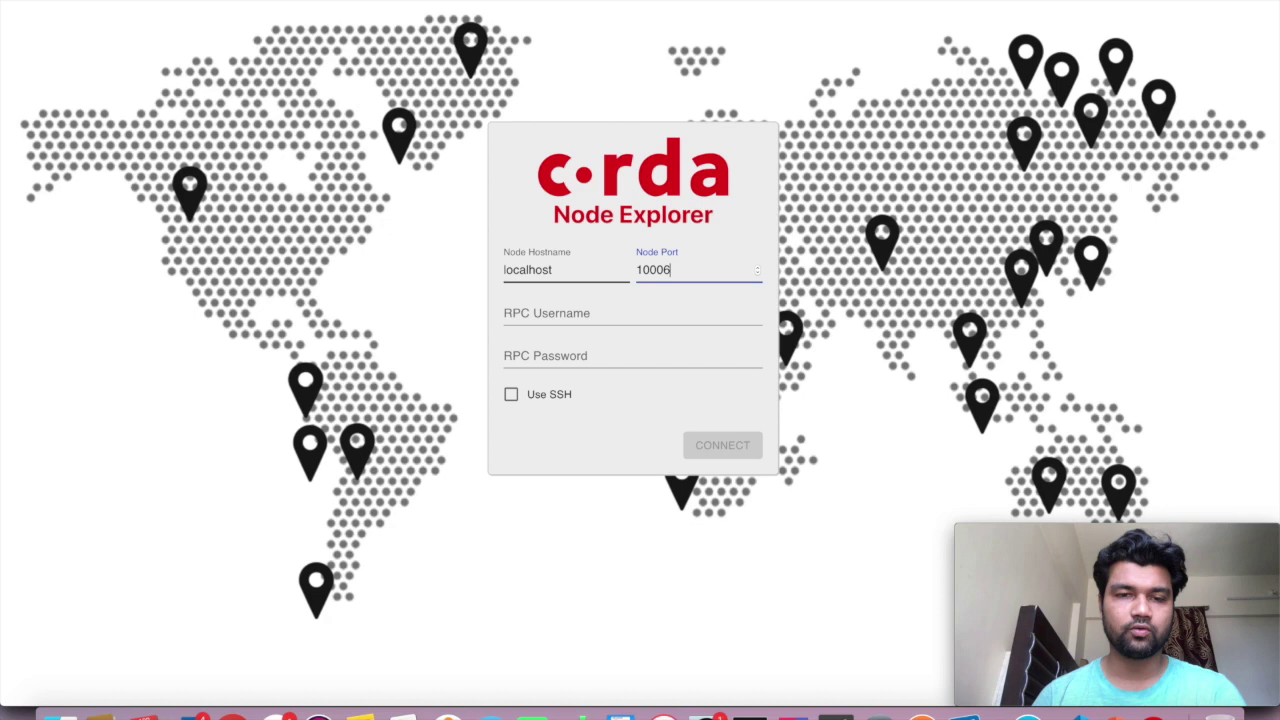
type("06")
key("BackSpace")
type("9")
key("Tab")
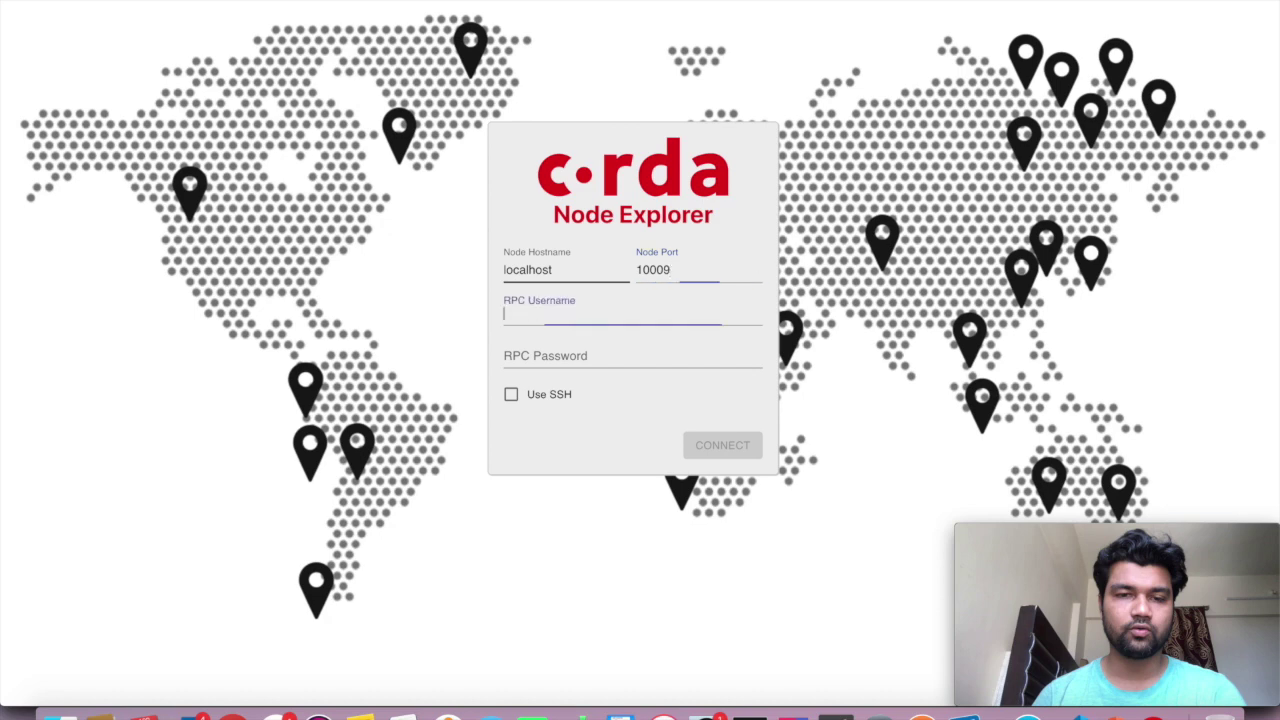
type("user1")
key("Tab")
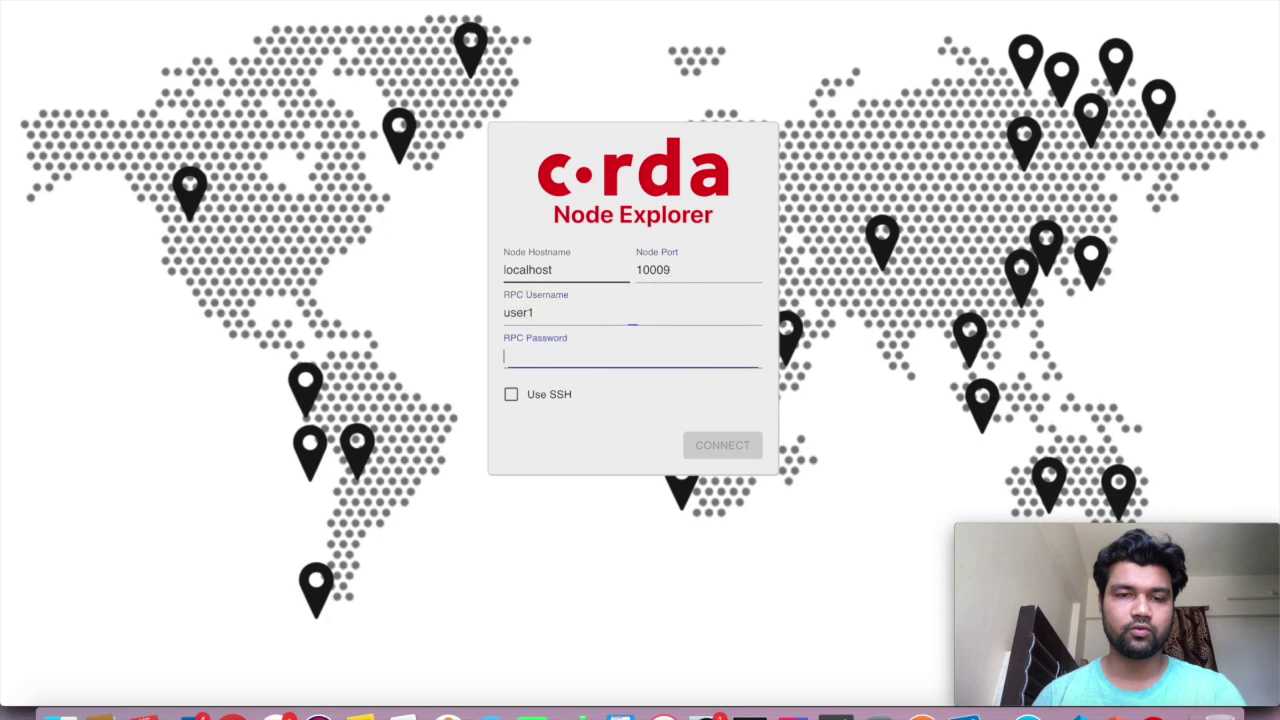
type("test")
left_click(729, 443)
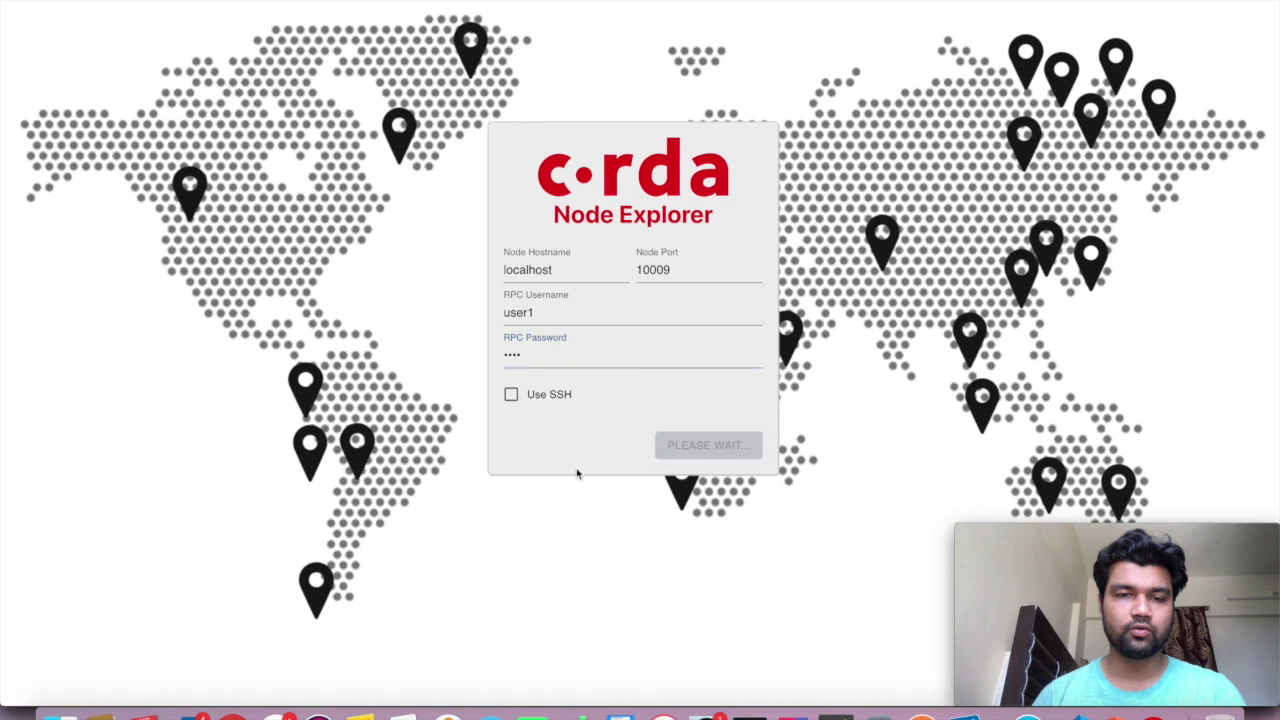
Review PartyB's transactions and vault, expanding the Issue and Transfer rows
left_click(45, 225)
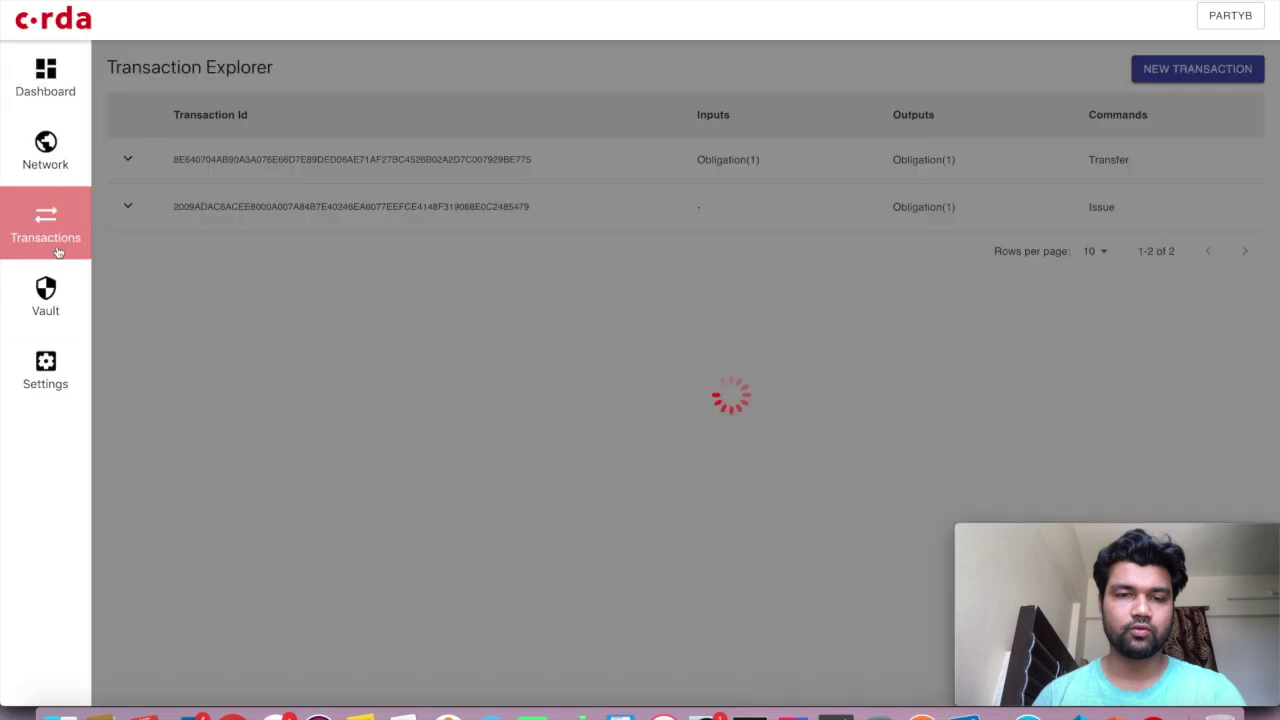
left_click(82, 325)
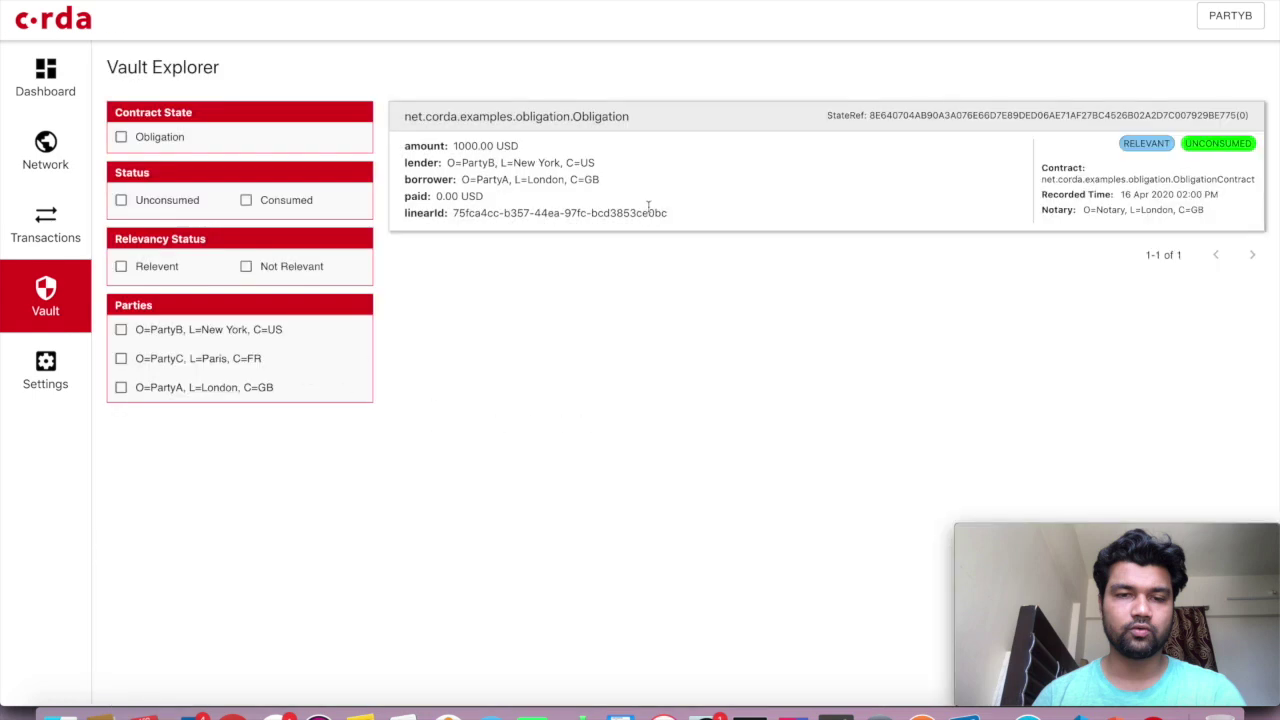
left_click(31, 243)
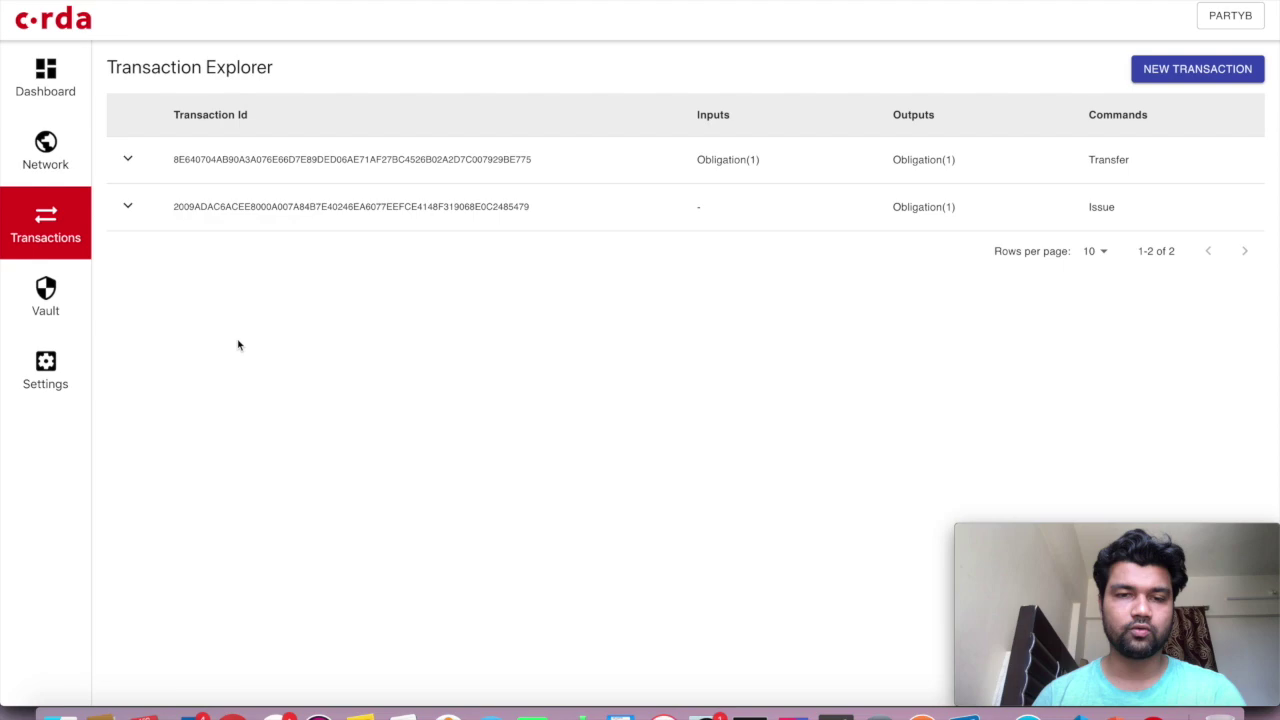
left_click(580, 212)
left_click(629, 161)
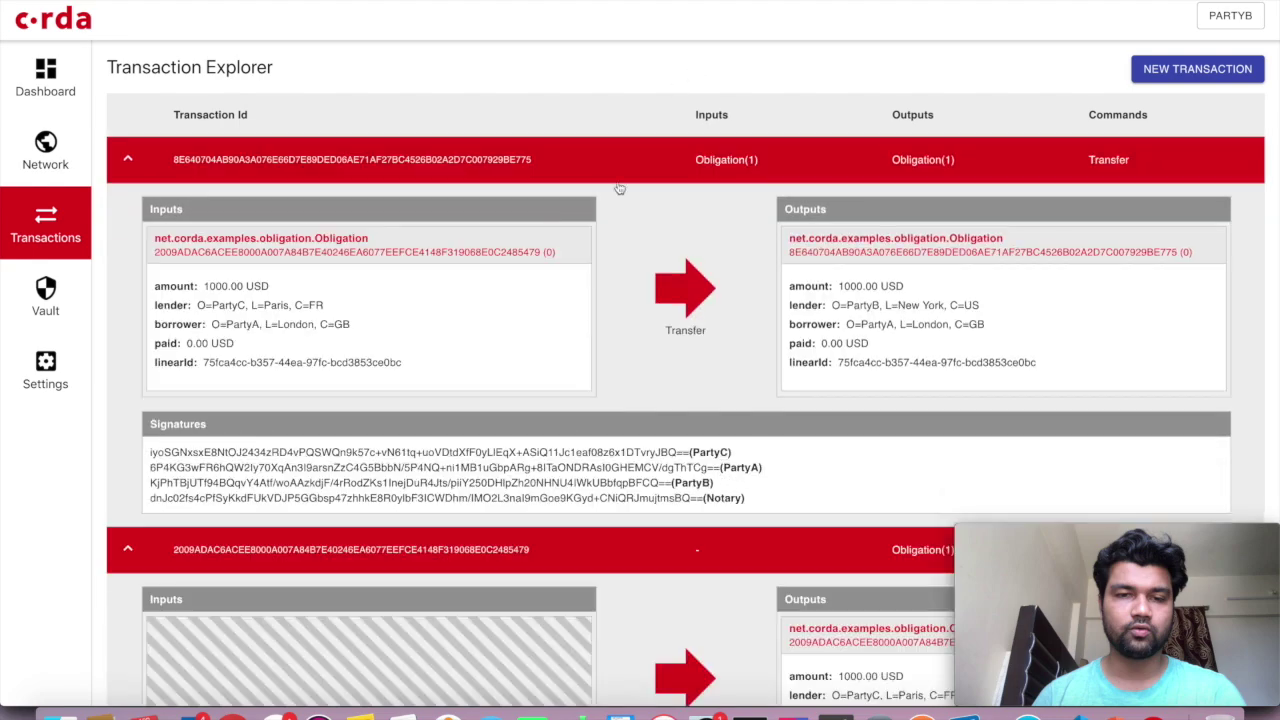
scroll(578, 357, "down", 5)
scroll(578, 357, "up", 5)
left_click(1230, 15)
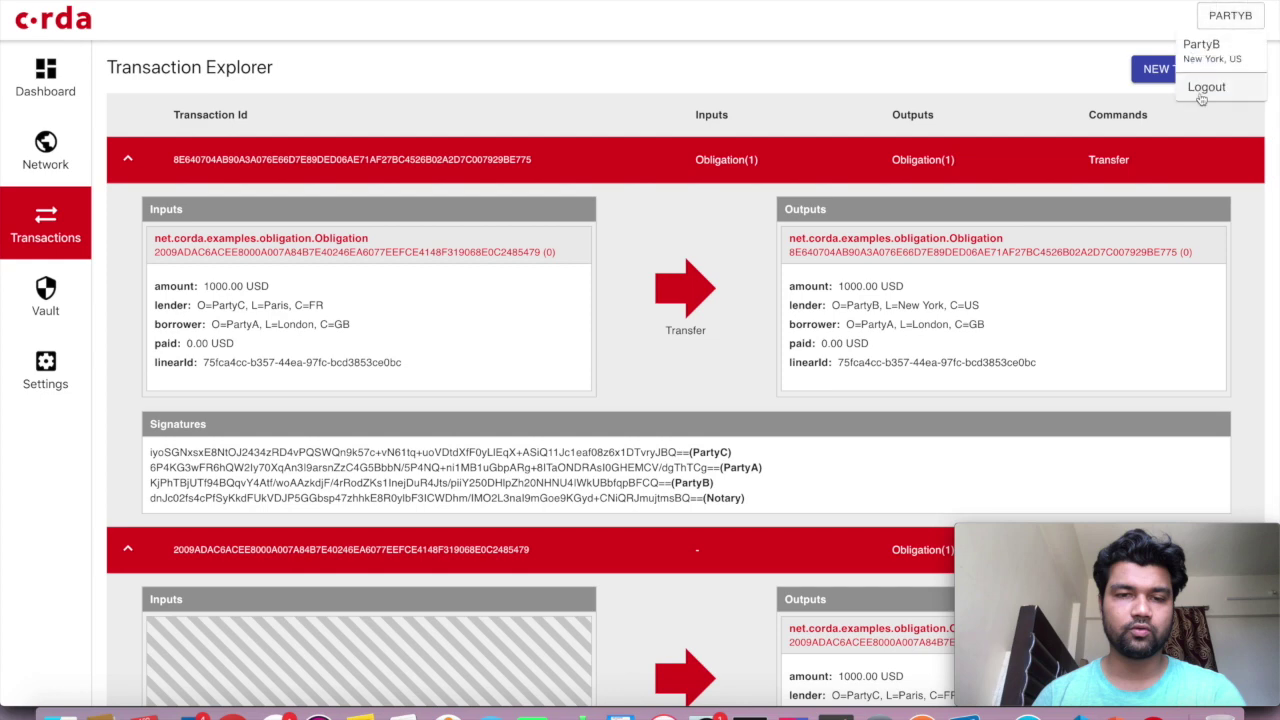
Log out of PartyB and connect to localhost port 10006 with the RPC credentials
left_click(1200, 88)
left_click(540, 280)
type("localhost")
key("Tab")
type("1000")
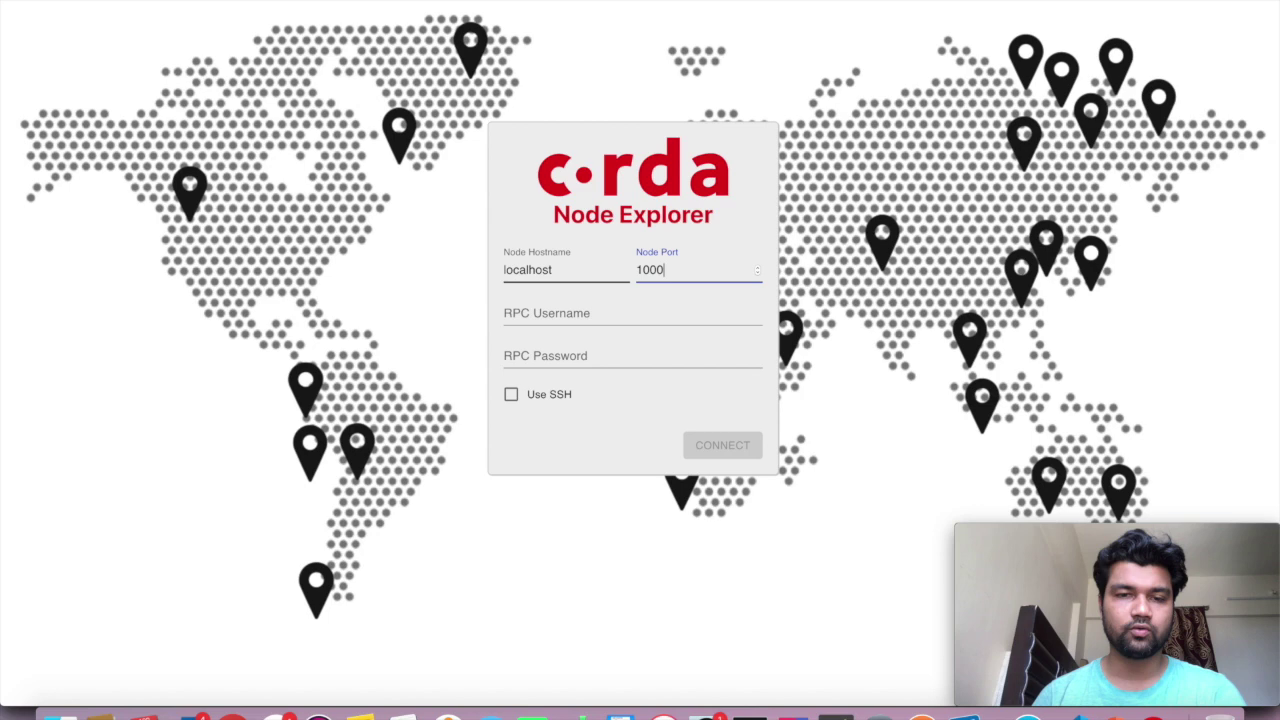
type("6")
key("Tab")
type("user1")
key("Tab")
type("te")
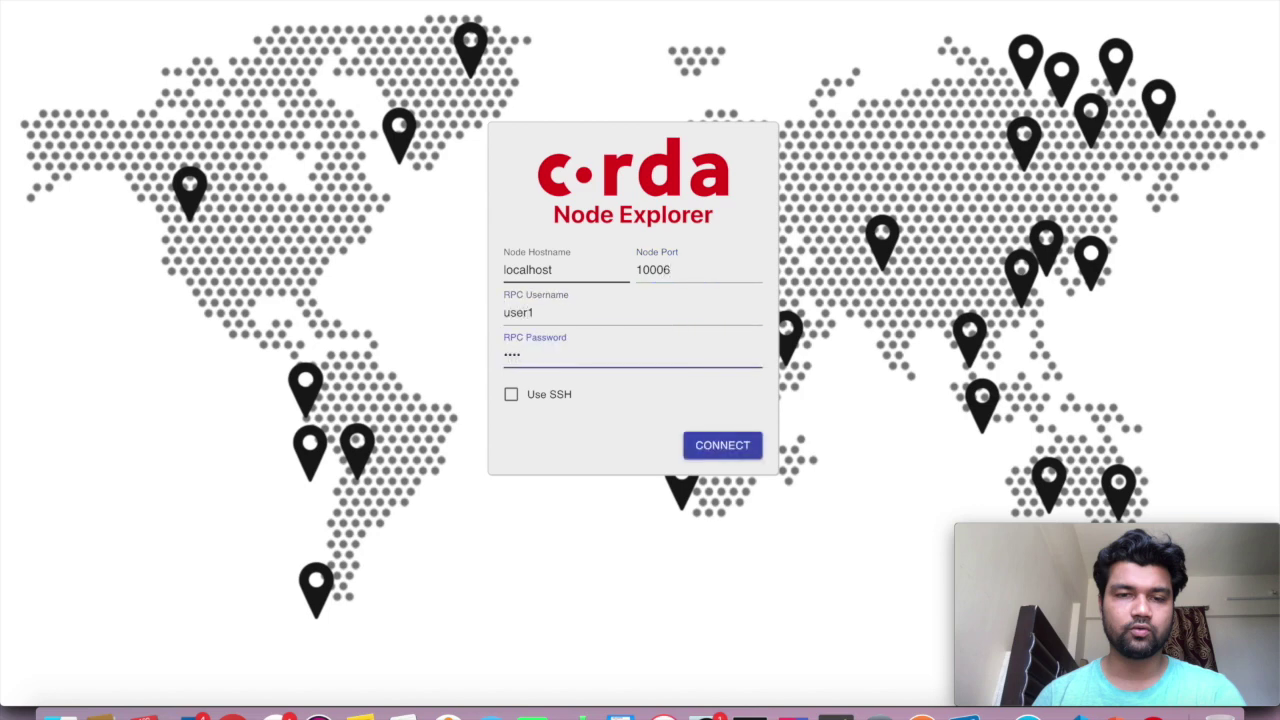
key("BackSpace")
type("test")
left_click(723, 446)
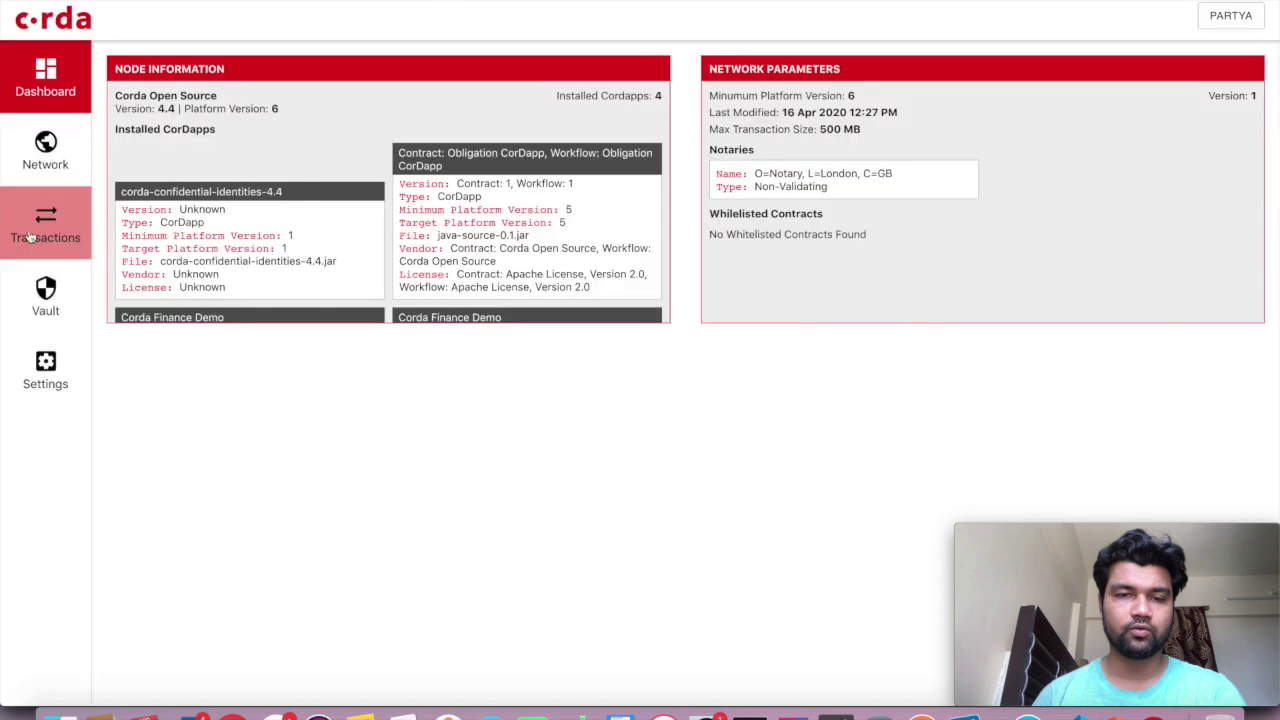
Toggle PartyA's vault between the Consumed and Unconsumed state filters
left_click(30, 237)
left_click(44, 296)
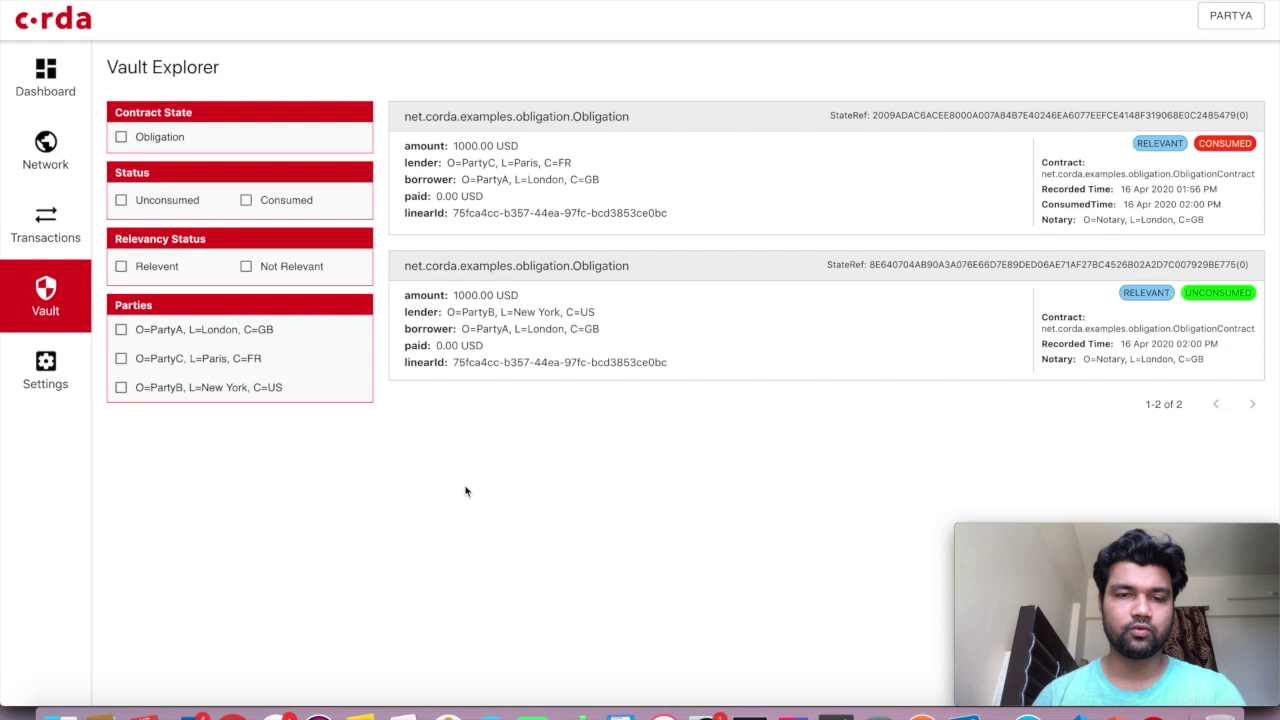
left_click(245, 201)
left_click(245, 201)
left_click(132, 203)
left_click(132, 203)
Return to PartyA's transactions, glance at the Transfer details, and start a new transaction
left_click(67, 219)
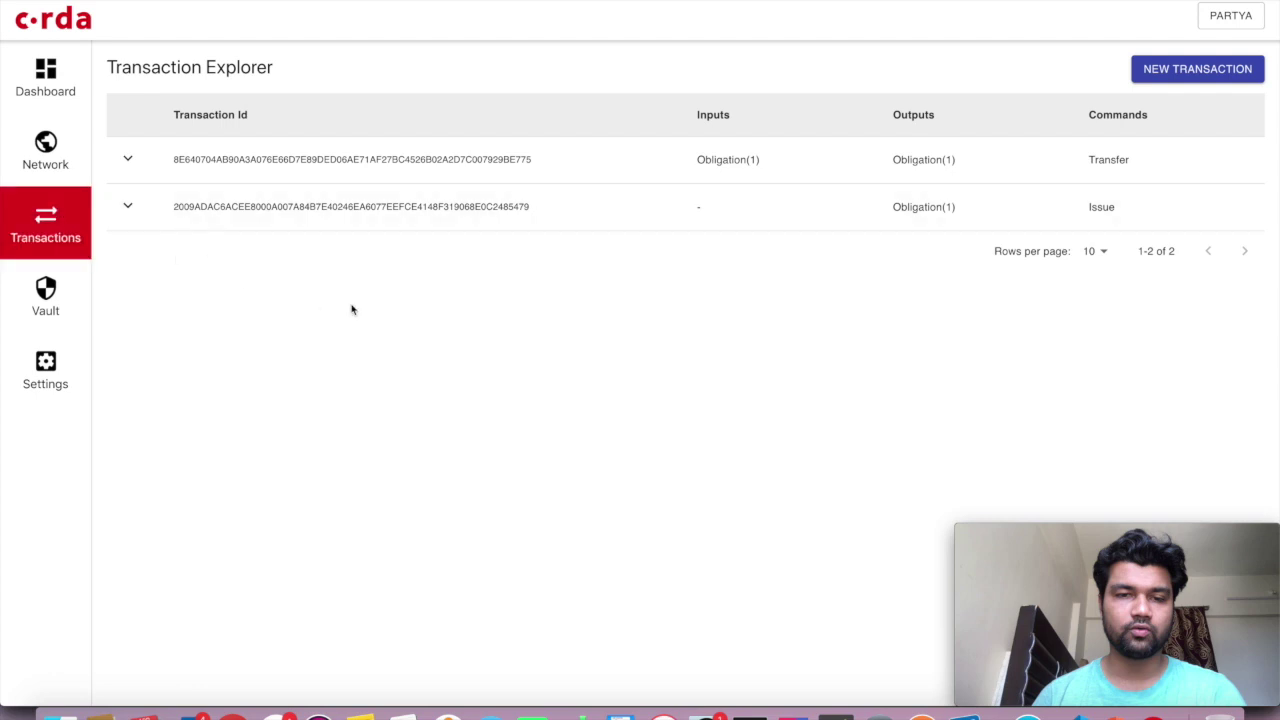
left_click(948, 165)
left_click(860, 172)
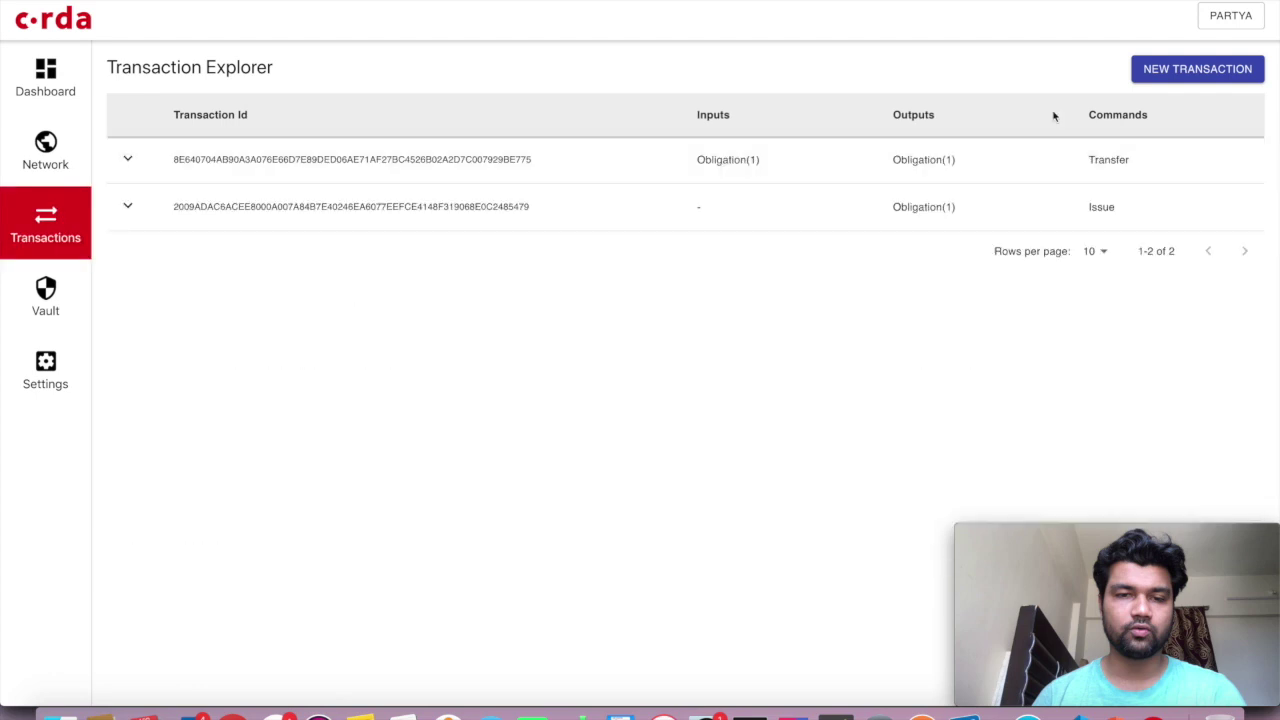
left_click(1160, 80)
Choose CashIssueFlow with amount 1500 USD and issuer bank party reference PartyA
left_click(530, 226)
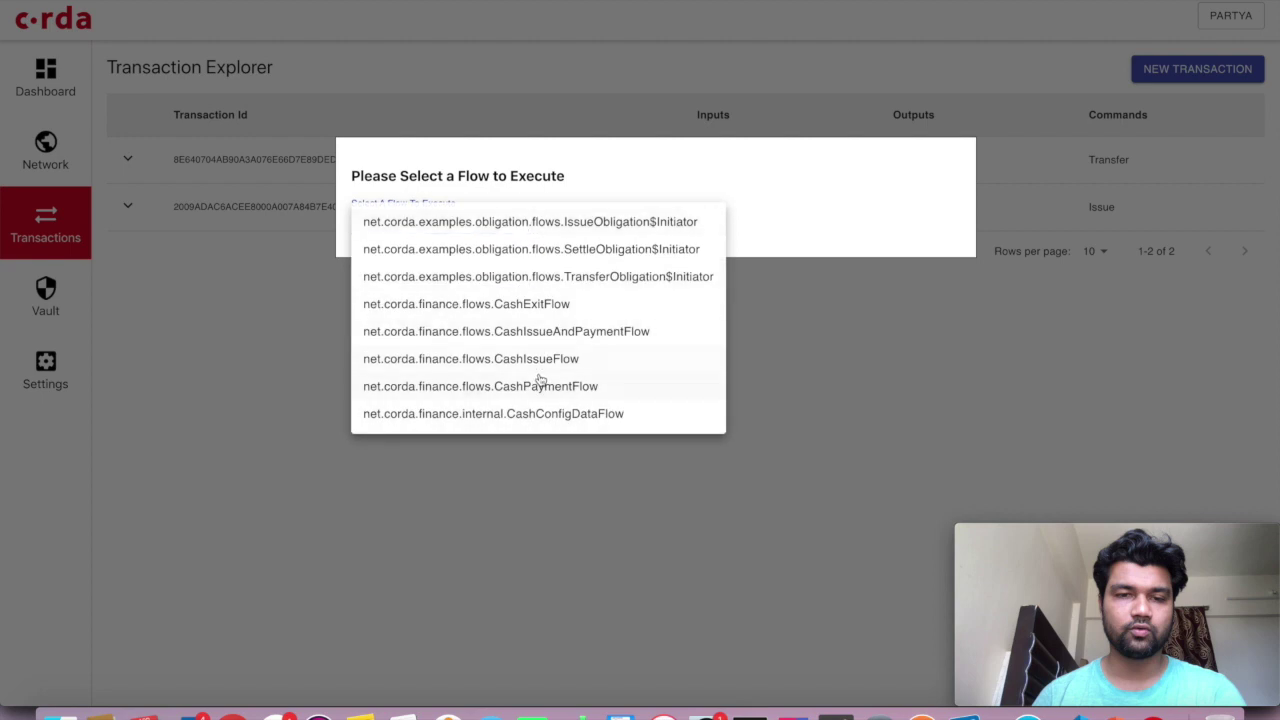
left_click(510, 359)
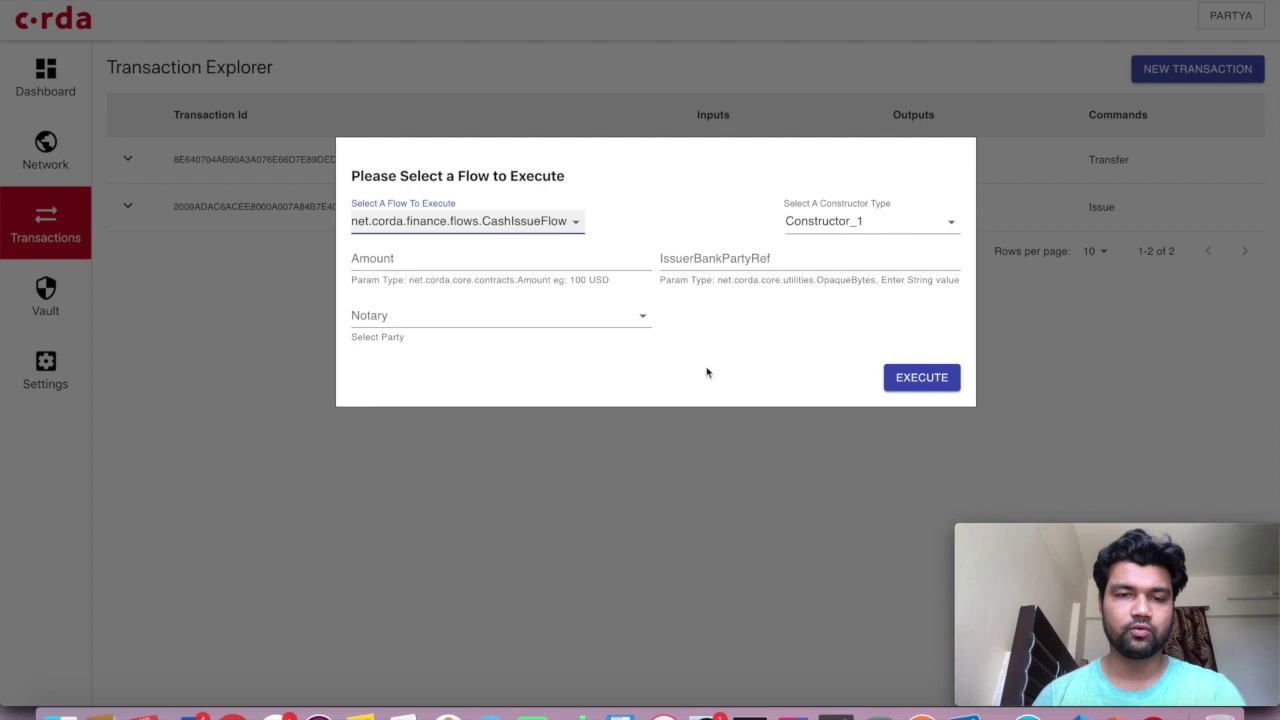
left_click(543, 264)
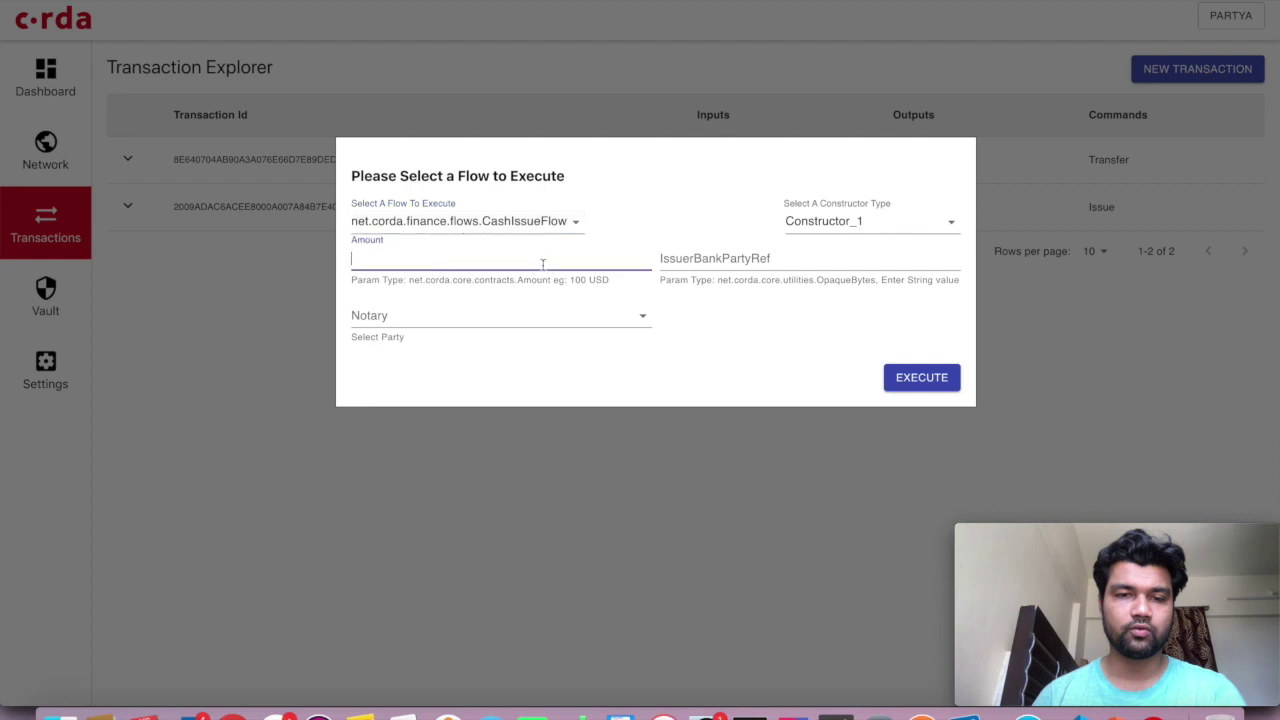
type("1500 USD")
left_click(762, 261)
left_click(742, 355)
left_click(748, 262)
type("P")
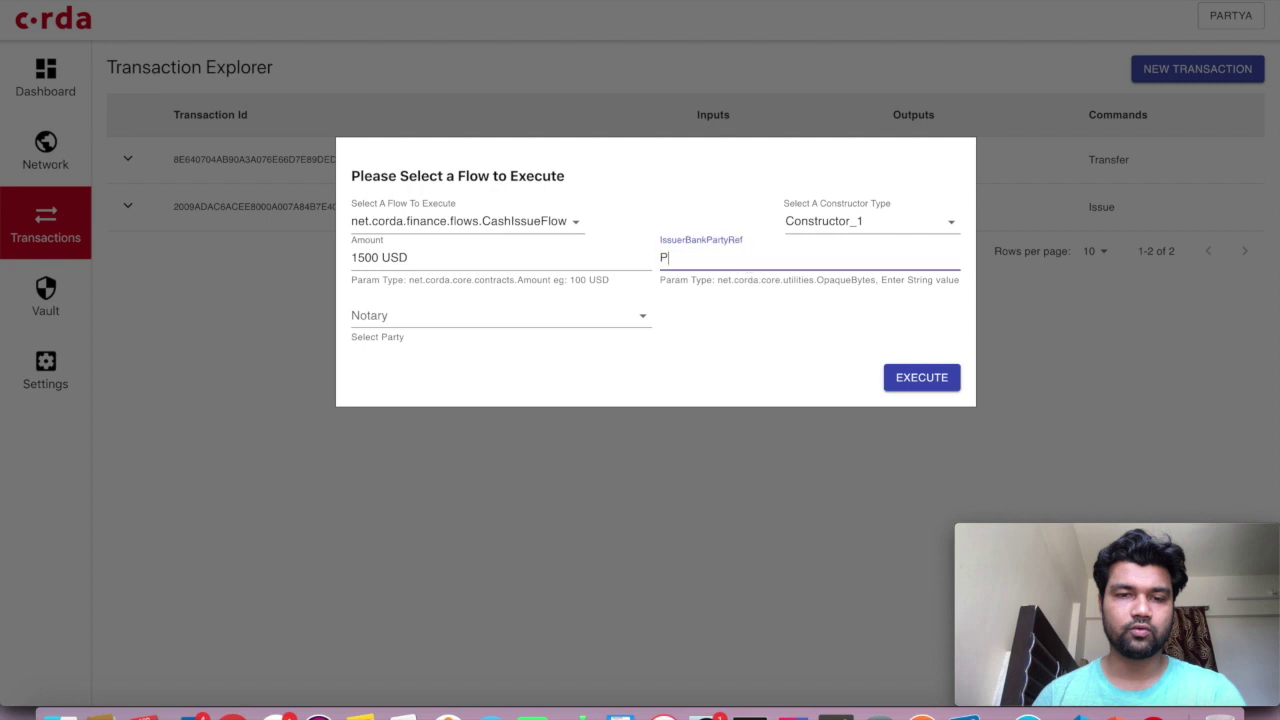
type("artyA")
left_click(789, 330)
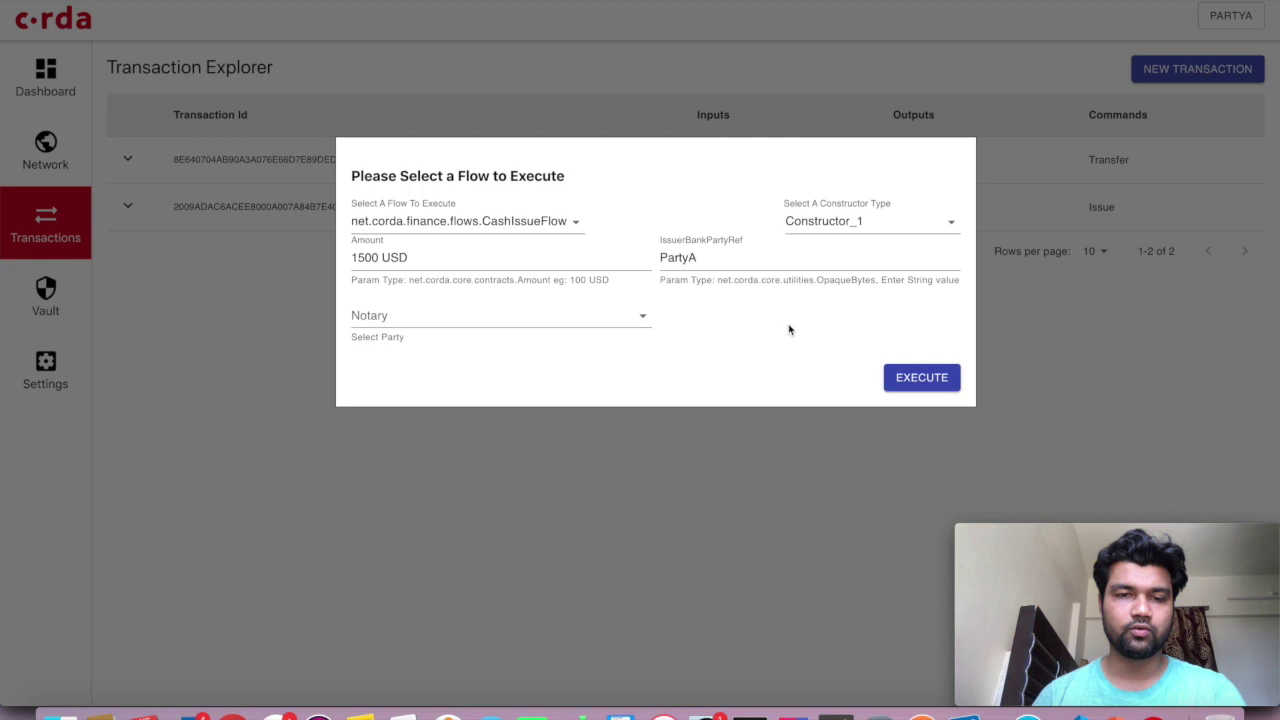
Select Notary as the notary, keep Constructor_1, and execute the cash issue flow
left_click(594, 314)
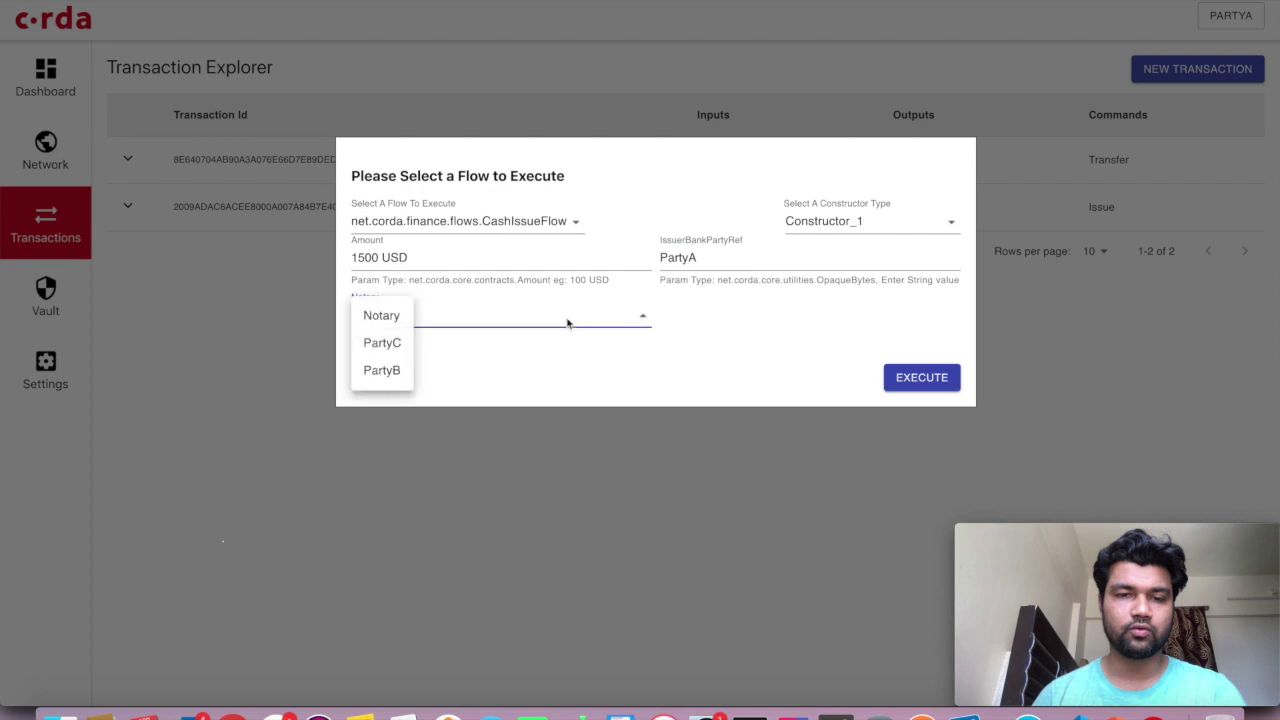
left_click(390, 312)
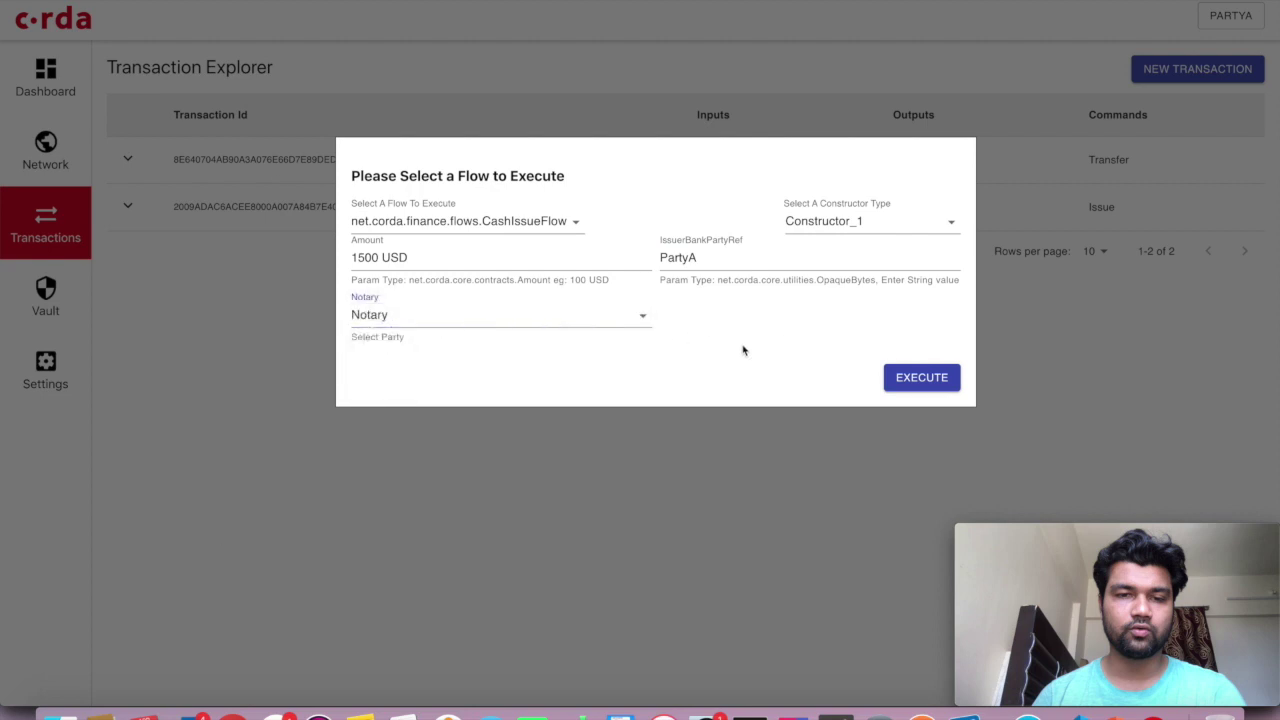
left_click(872, 228)
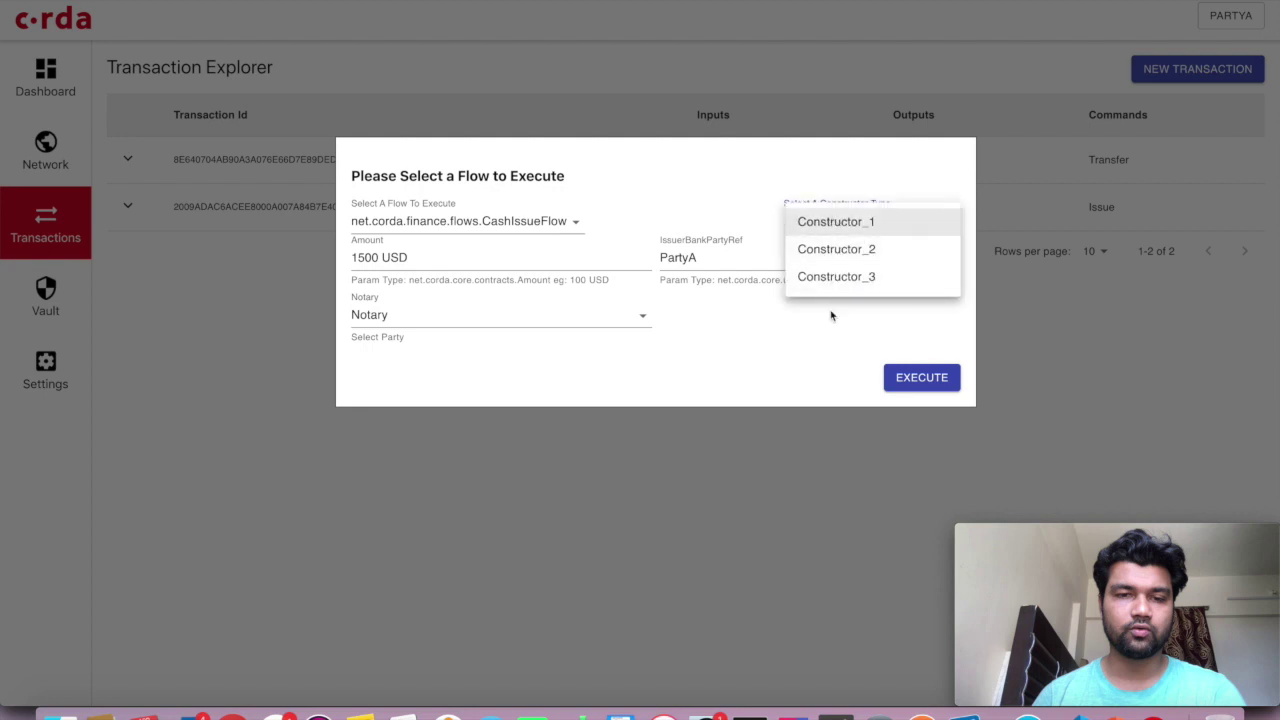
left_click(765, 381)
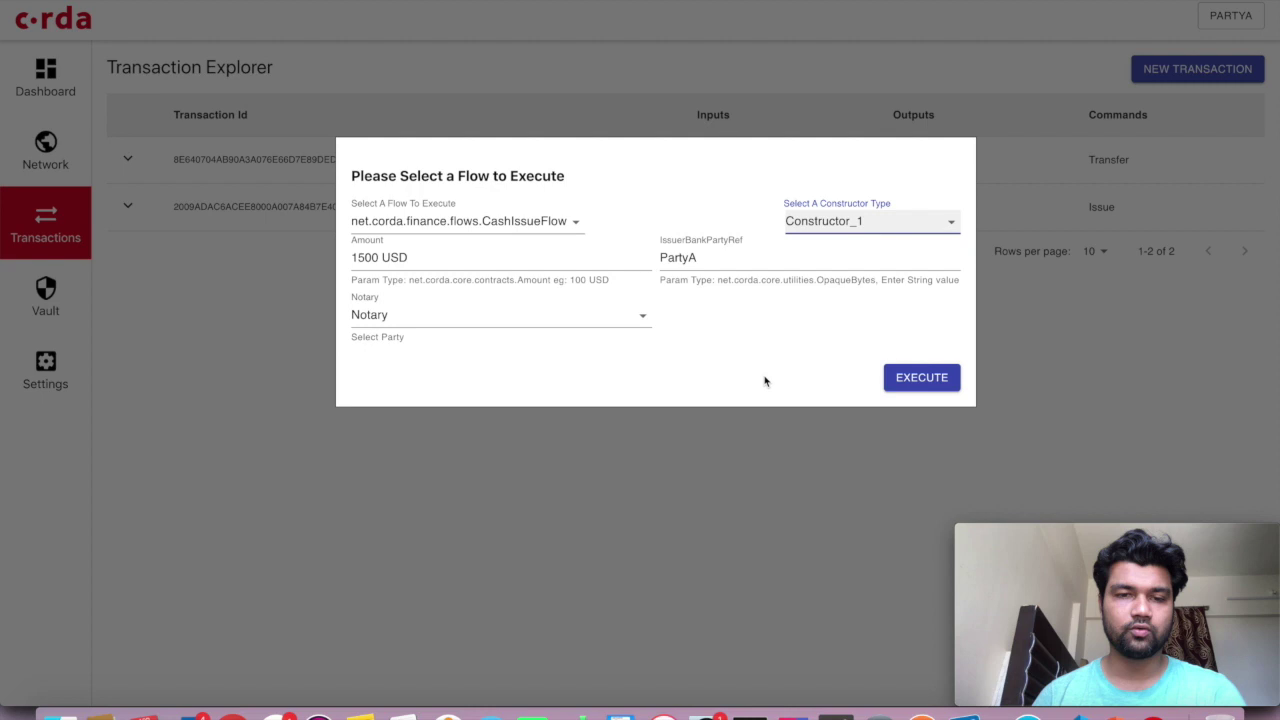
left_click(903, 386)
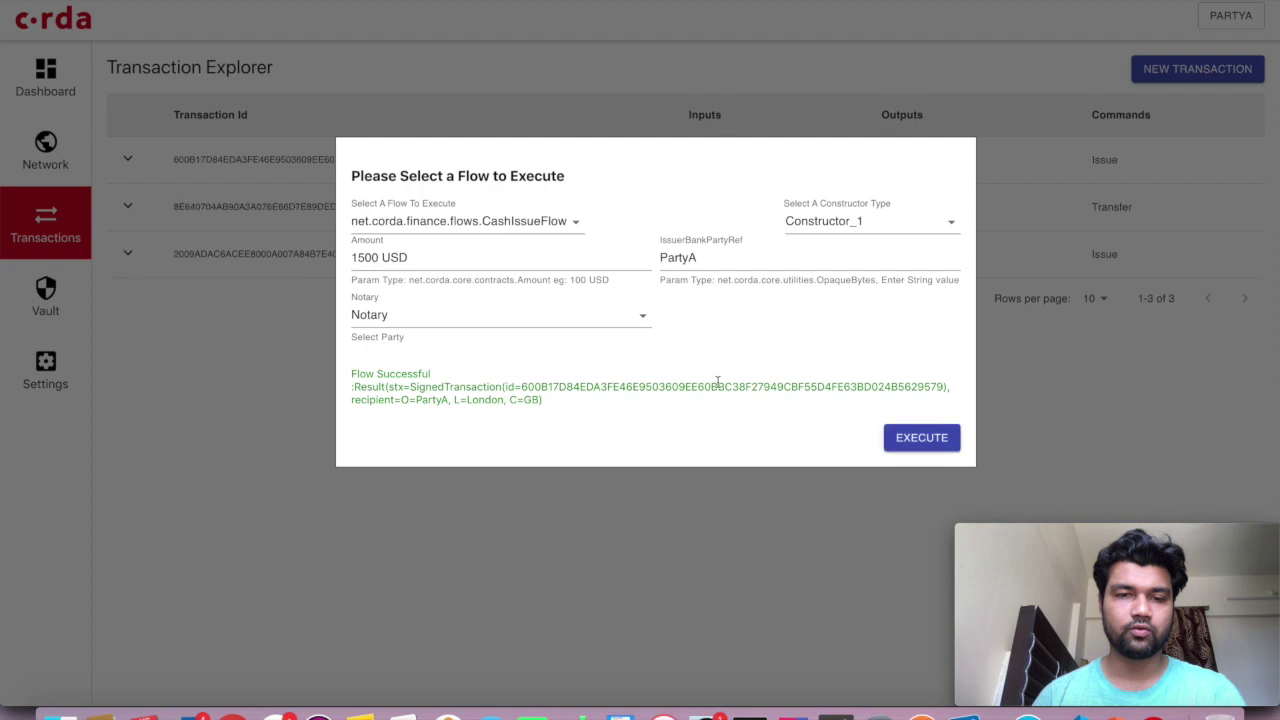
left_click(604, 547)
Expand the new Issue transaction, then view PartyA's vault filtered to Cash$State states
left_click(787, 164)
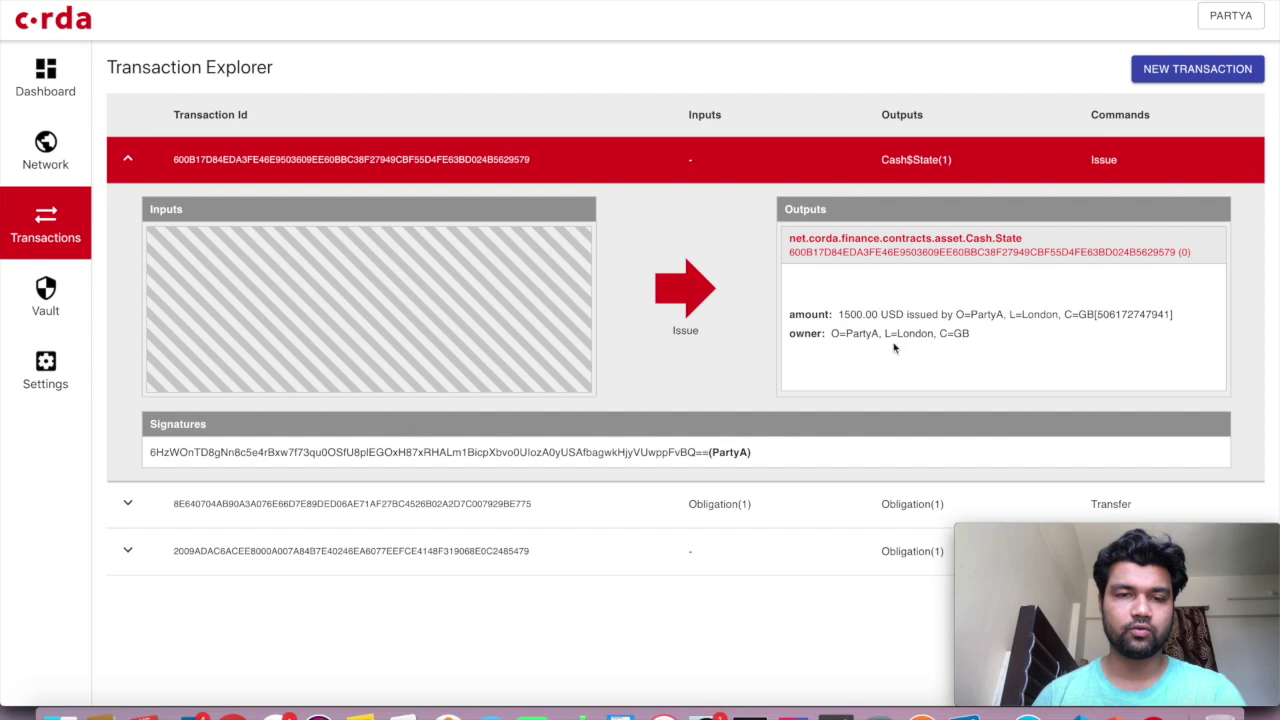
left_click(66, 300)
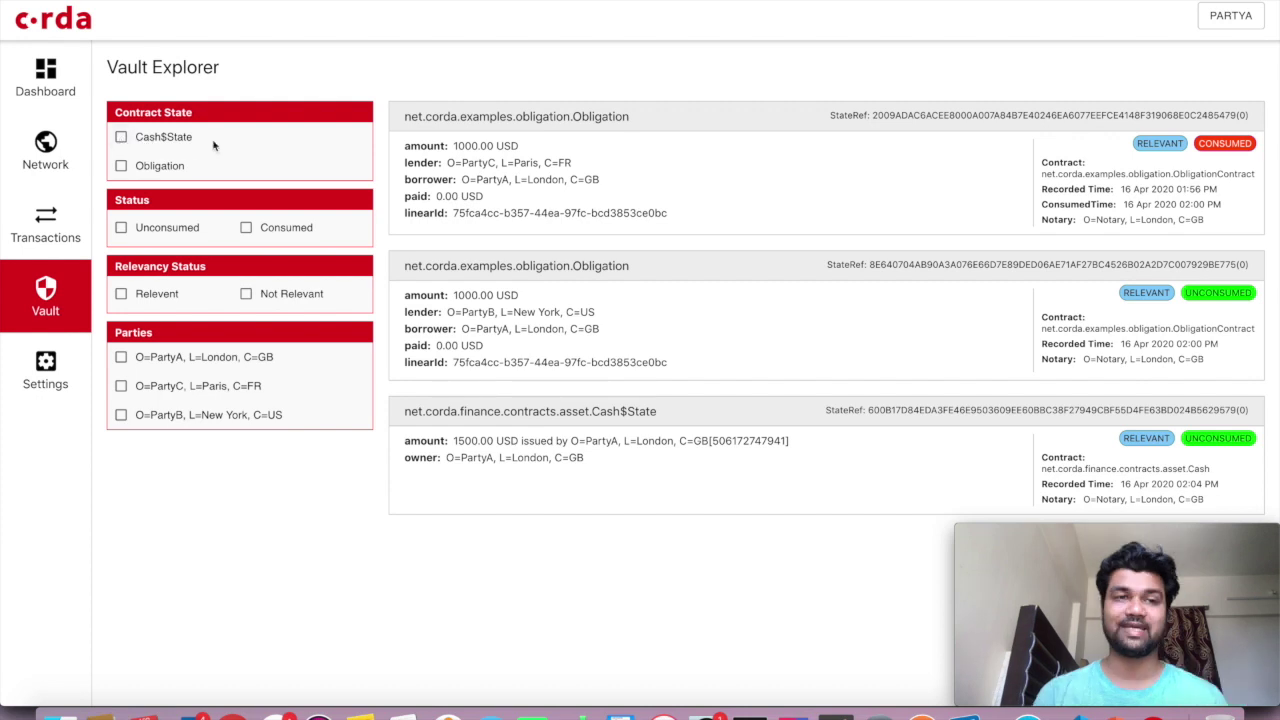
left_click(121, 138)
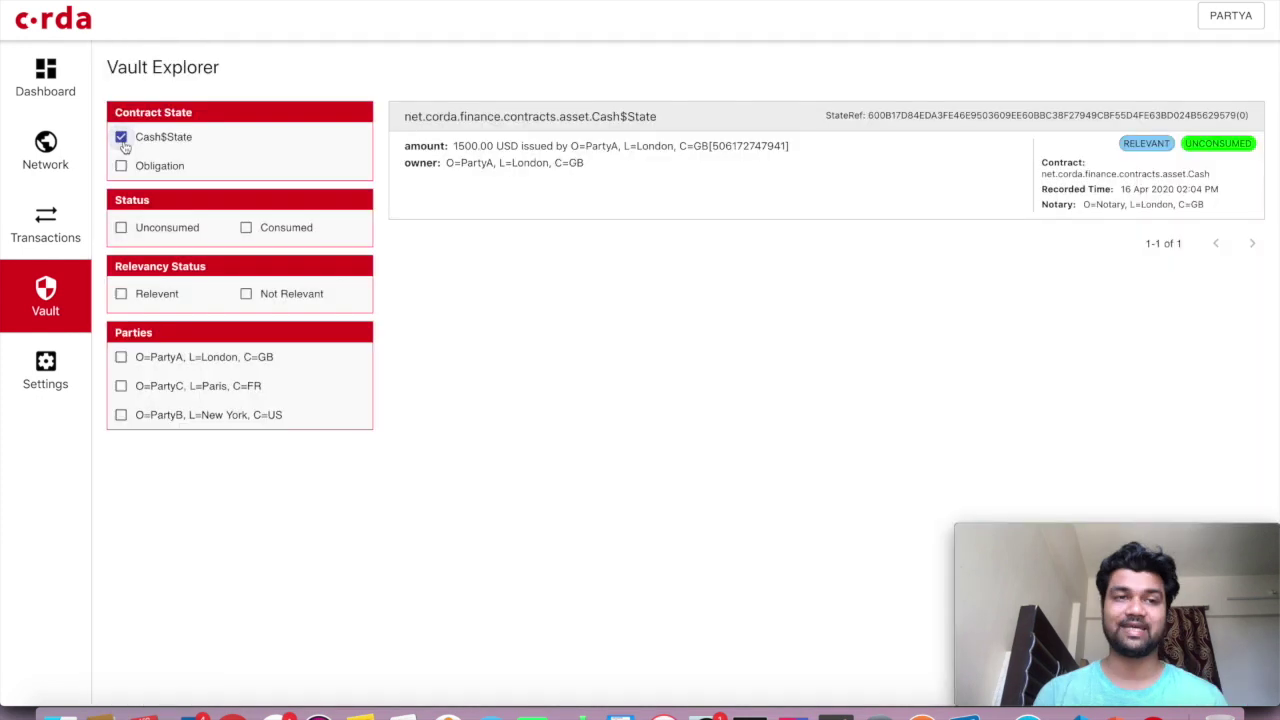
left_click(121, 138)
Look up and select the obligation's linearId in the Transfer transaction's details
left_click(78, 245)
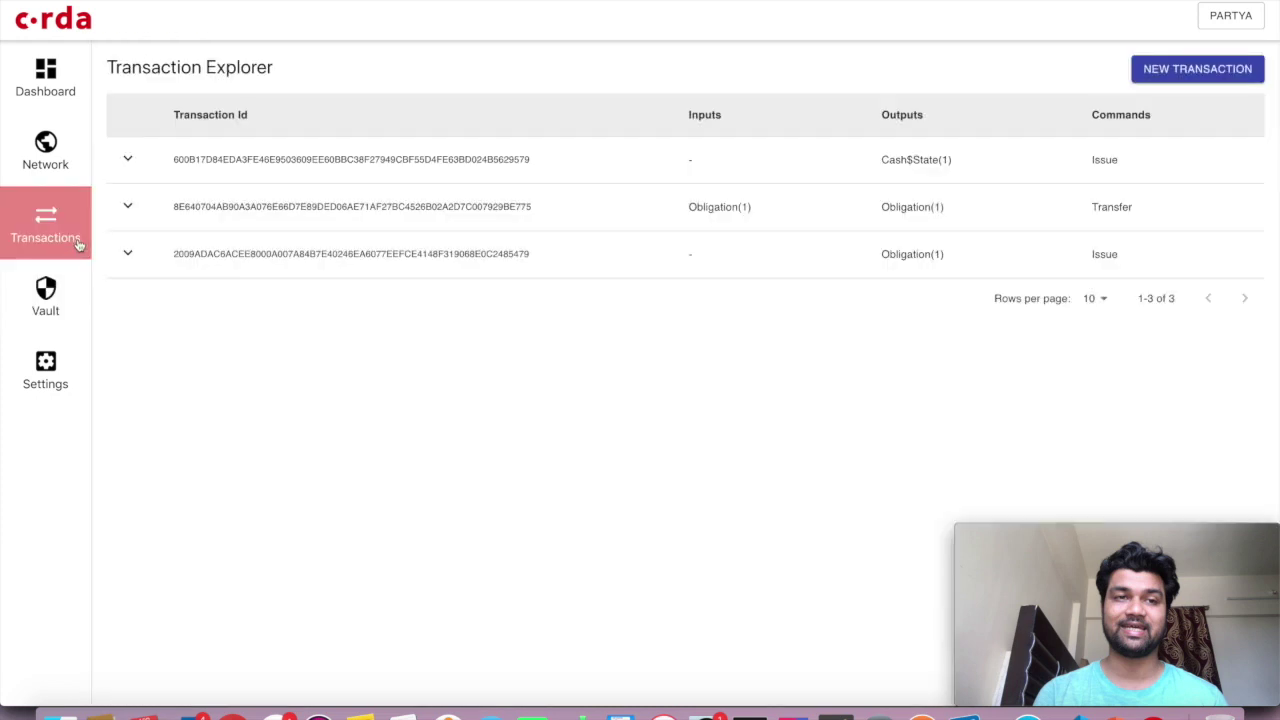
left_click(595, 160)
left_click(688, 156)
left_click(1150, 74)
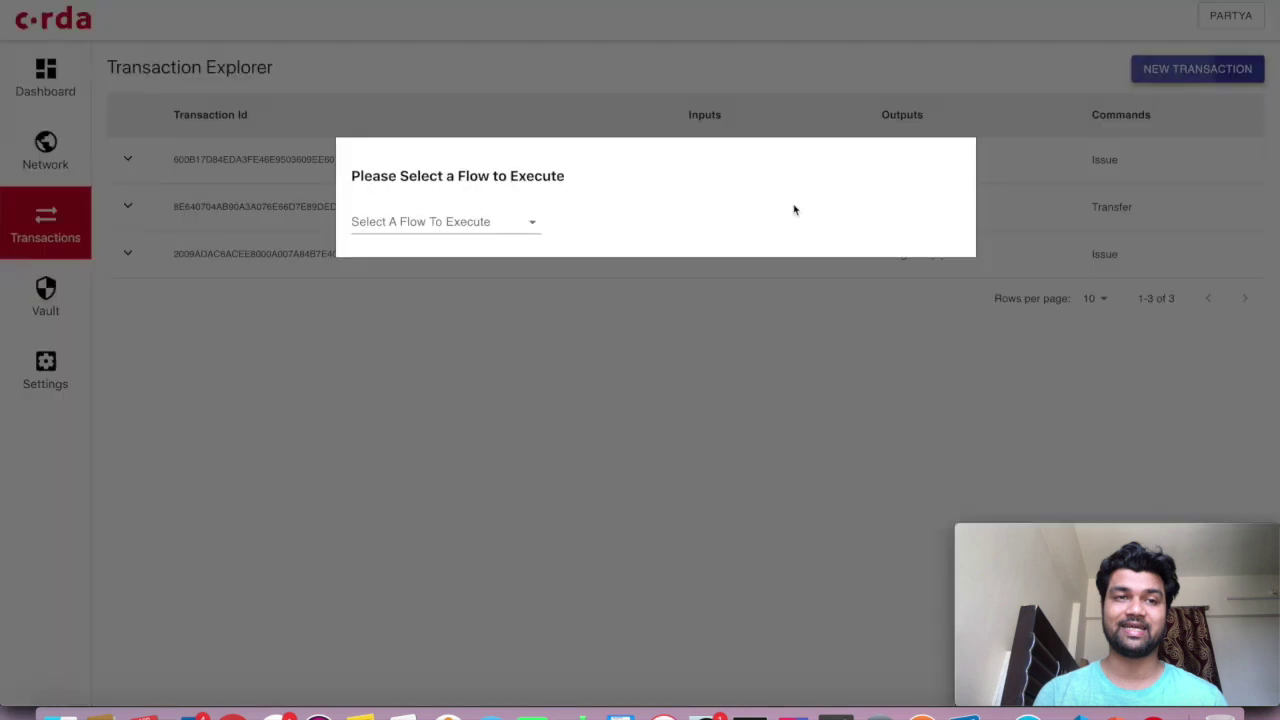
left_click(513, 230)
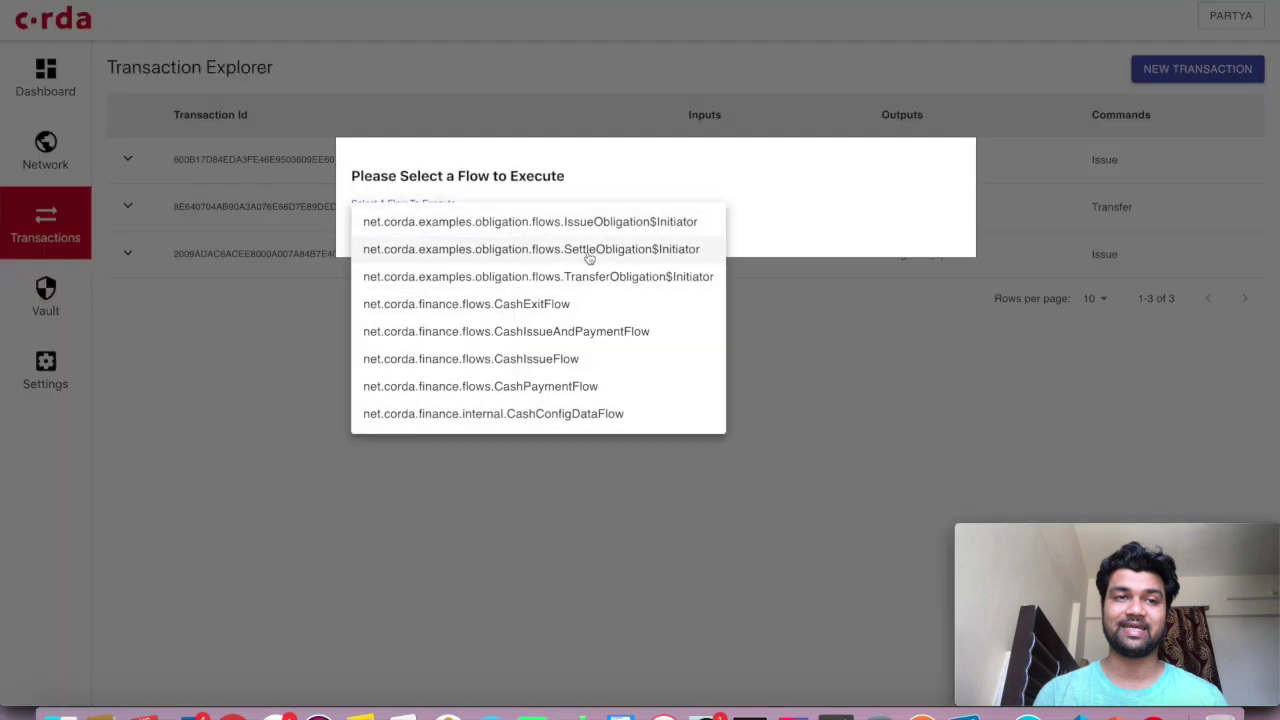
left_click(583, 252)
left_click(537, 261)
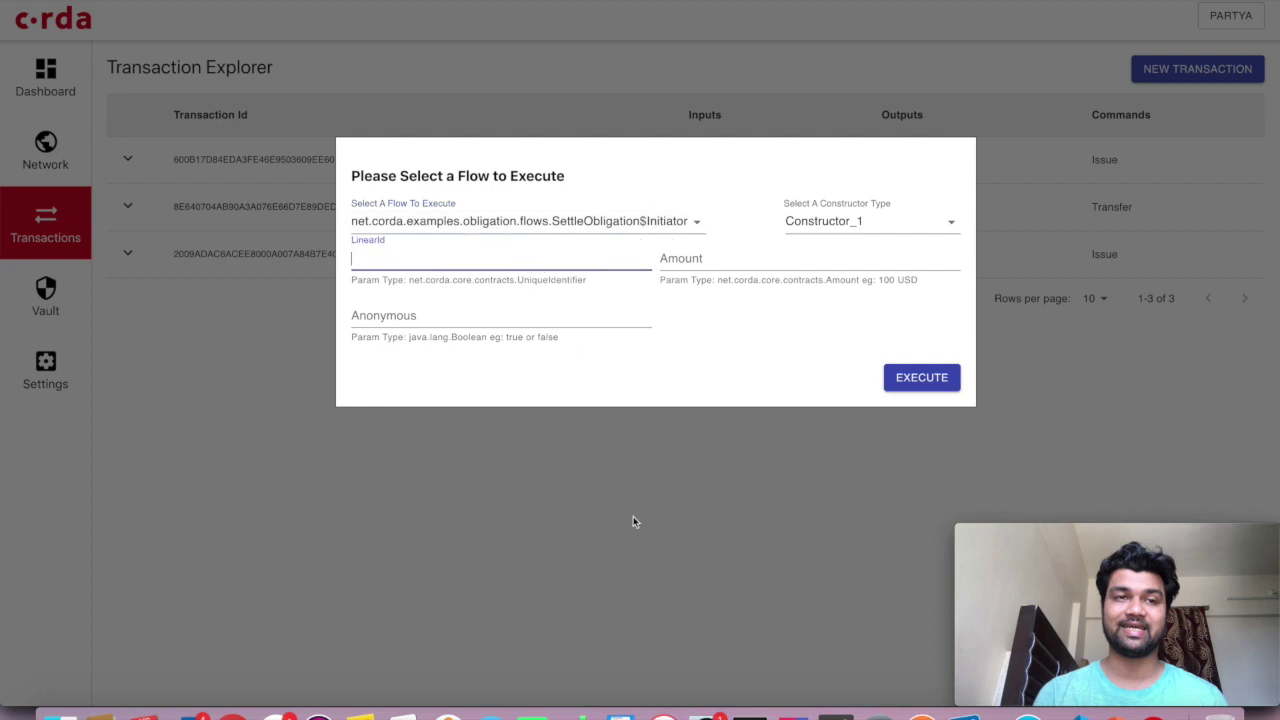
left_click(629, 505)
left_click(969, 212)
left_click_drag(837, 410, 1080, 422)
key("super+c")
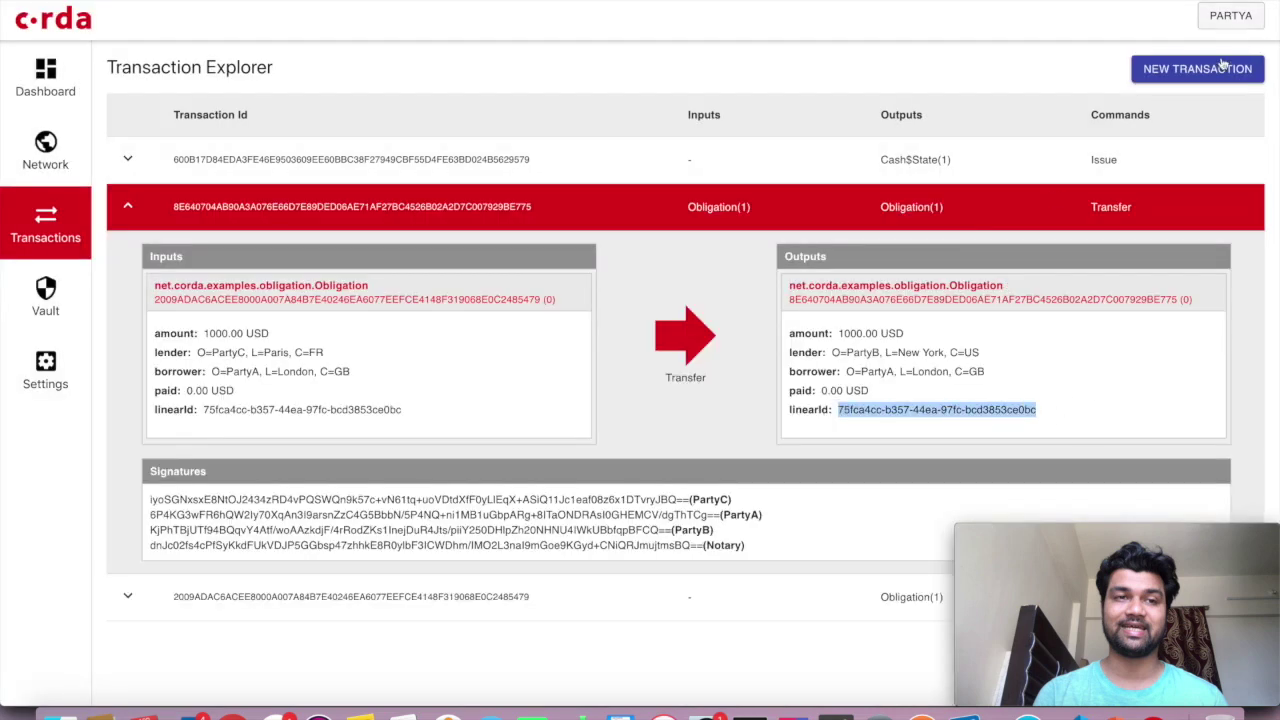
Run SettleObligation$Initiator with the pasted linearId, amount 800 USD and anonymous false
left_click(1197, 68)
left_click(515, 212)
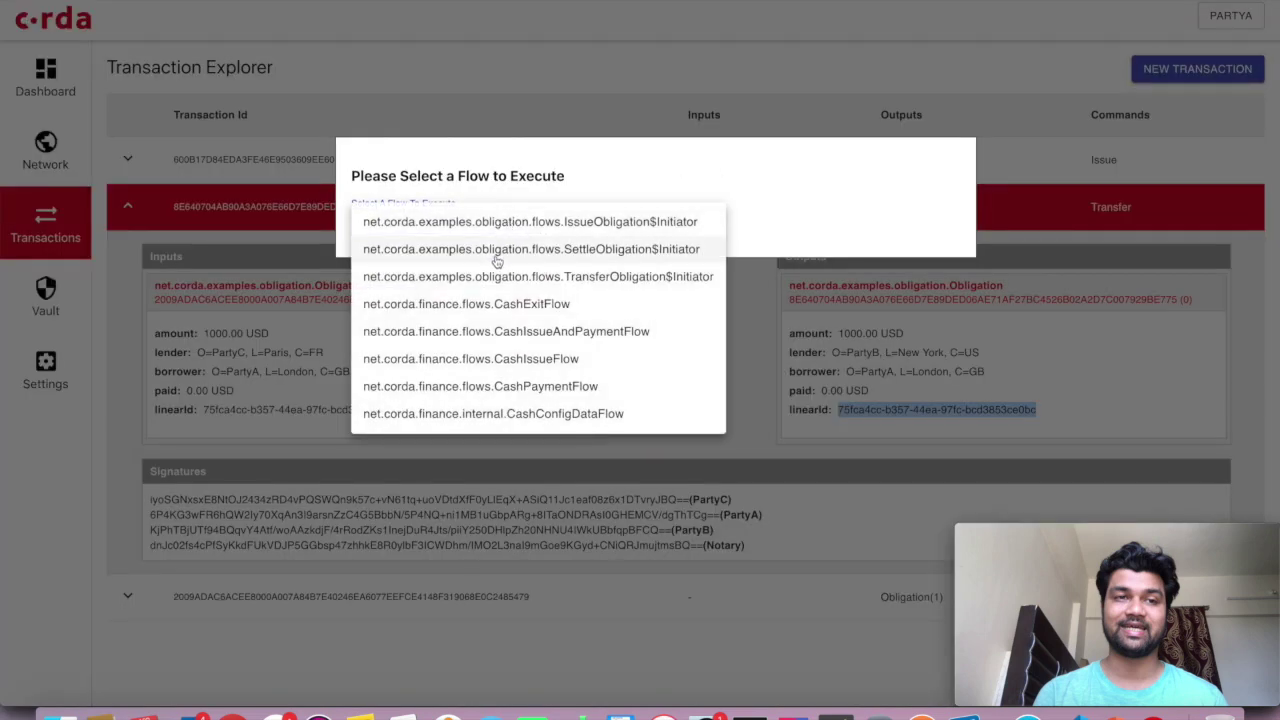
left_click(495, 249)
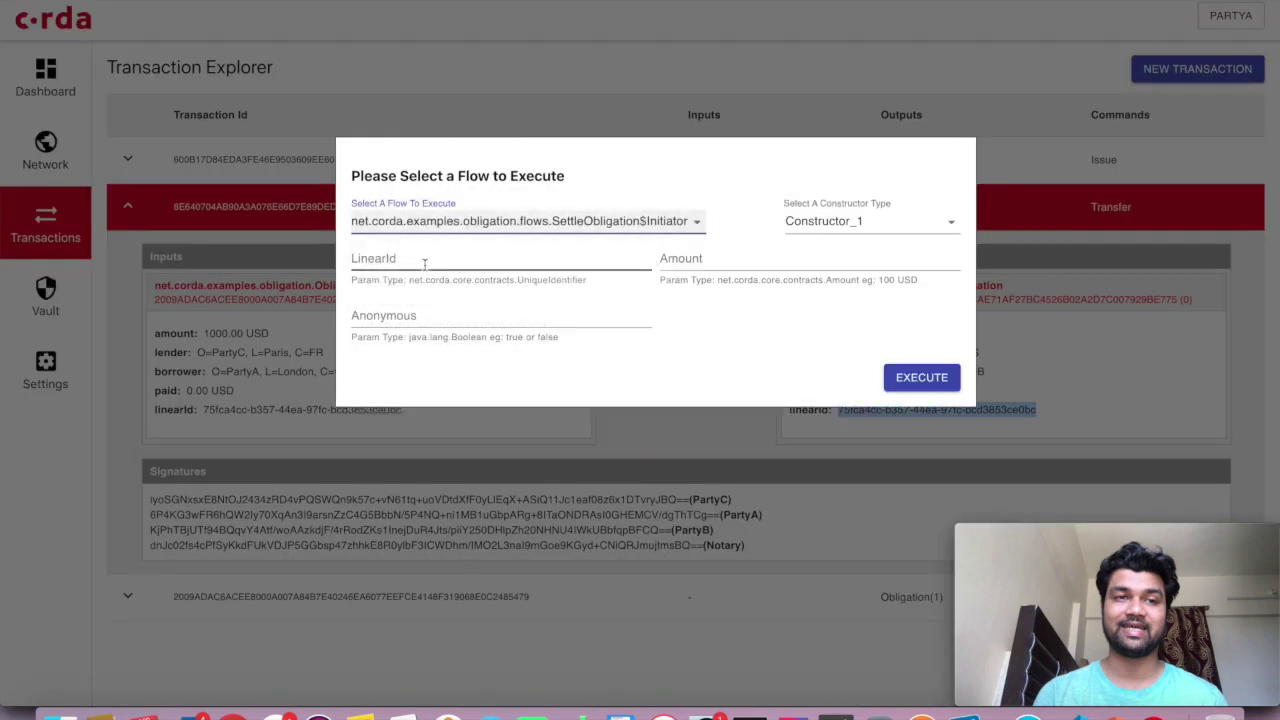
left_click(424, 259)
key("super+v")
key("Tab")
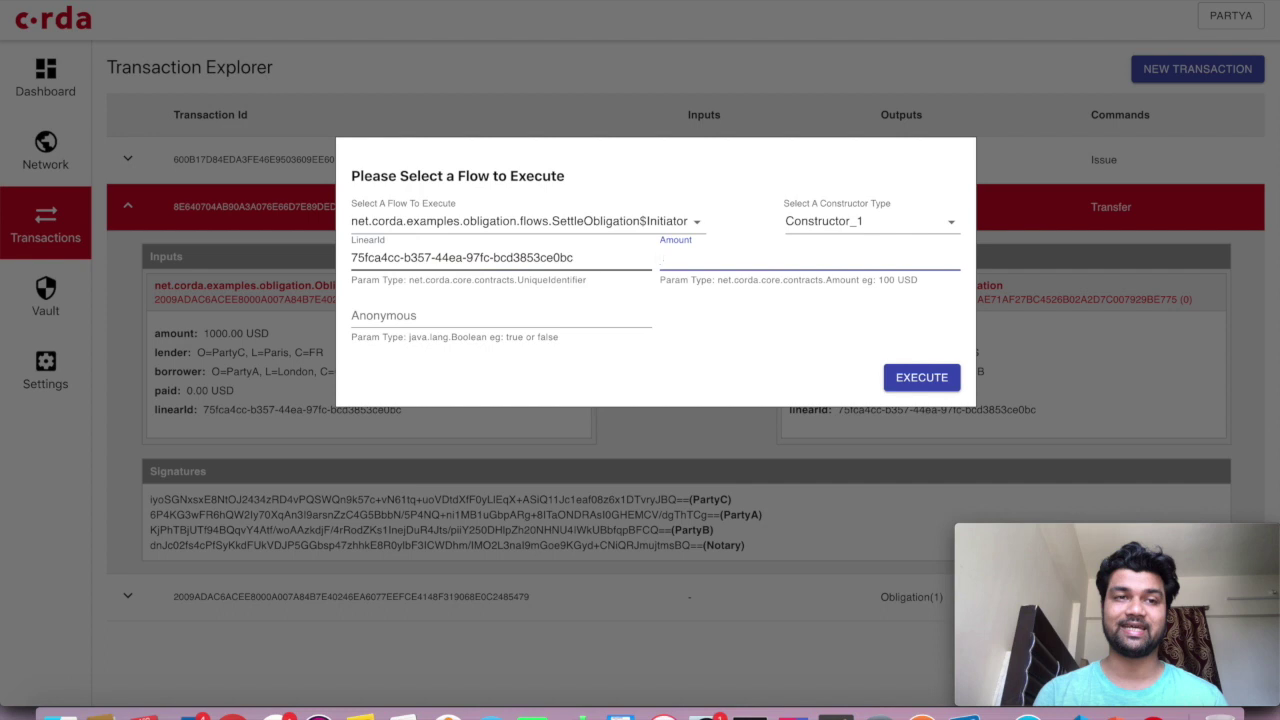
type("800 USD")
left_click(482, 314)
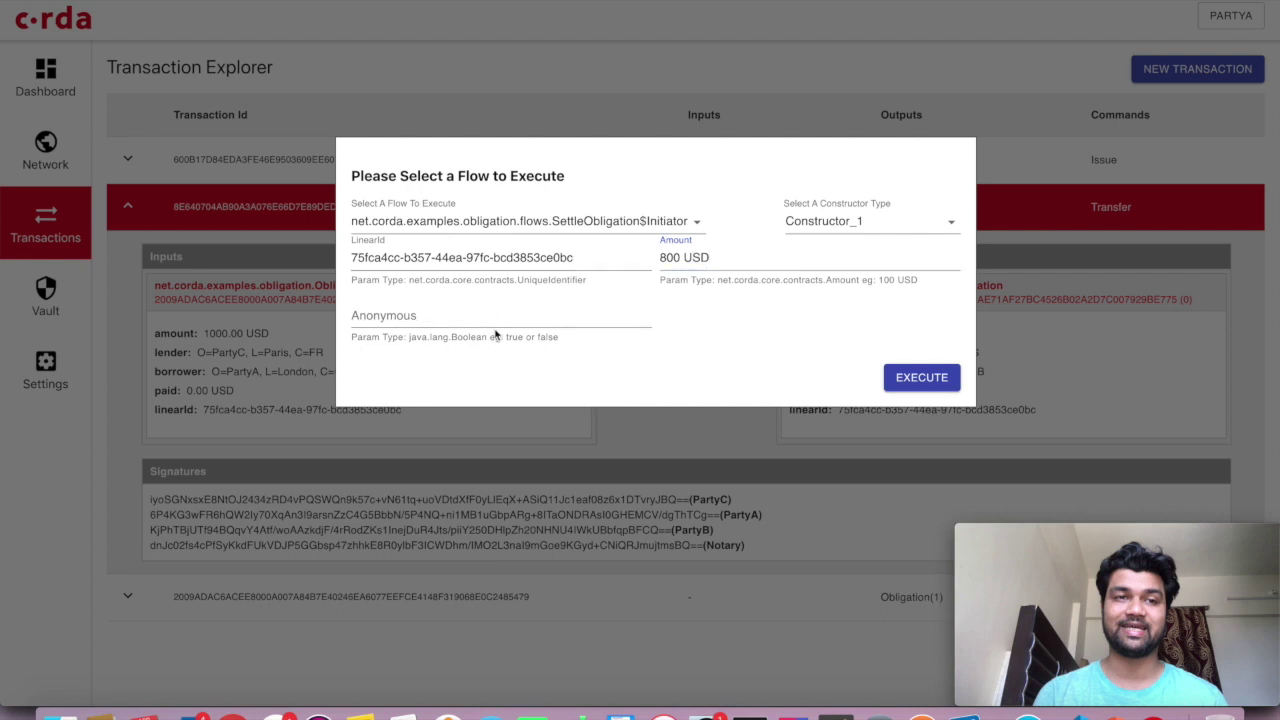
type("false")
left_click(886, 376)
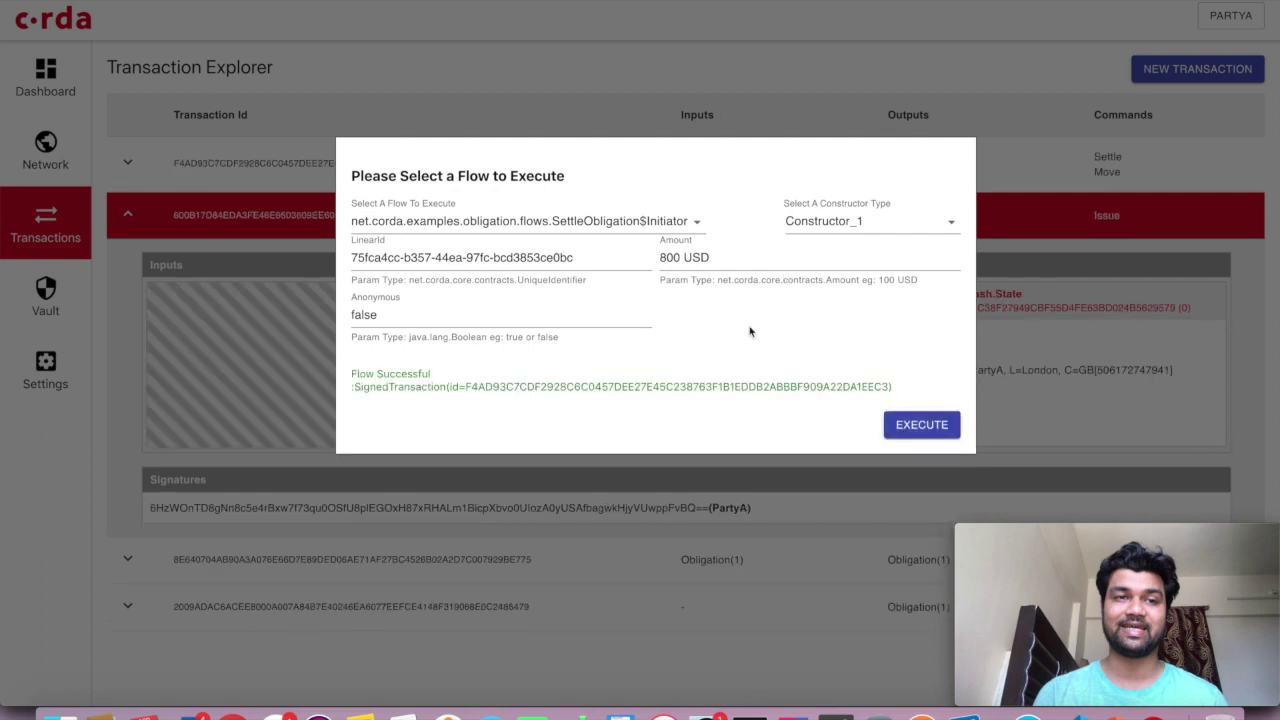
left_click(935, 88)
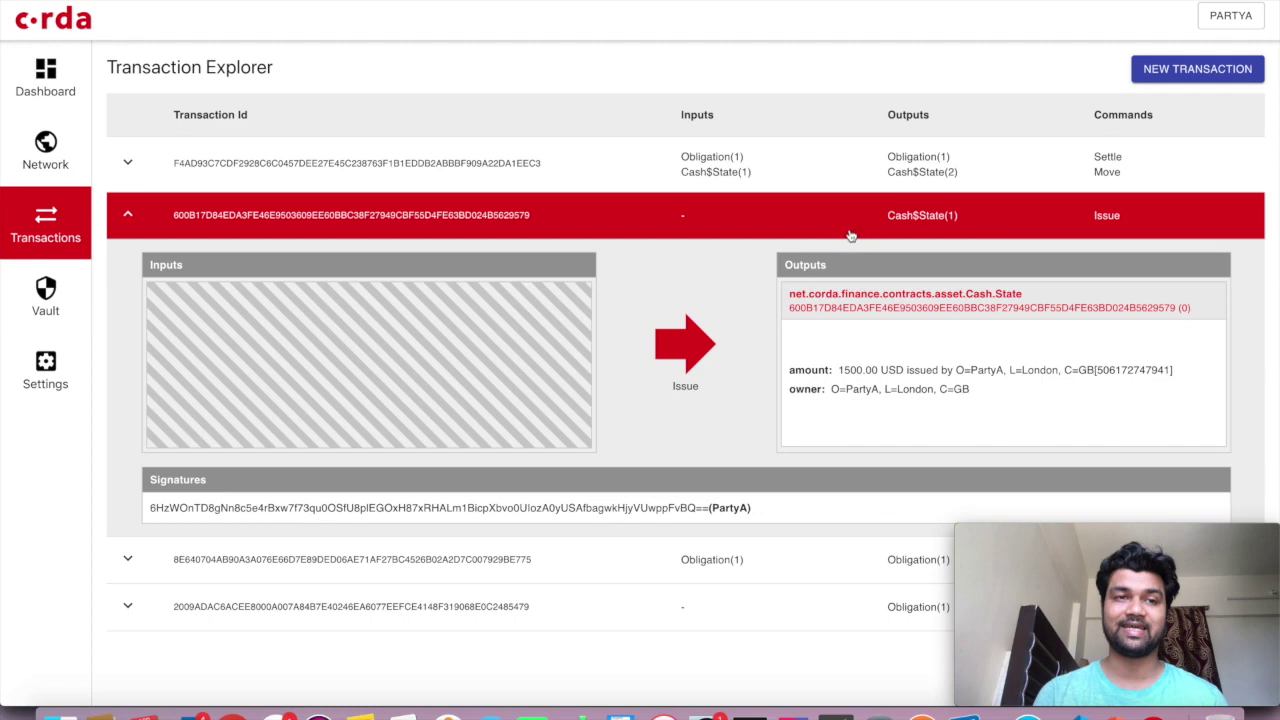
Expand the new Settle transaction and locate the obligation's paid amount of 800.00 USD
left_click(850, 236)
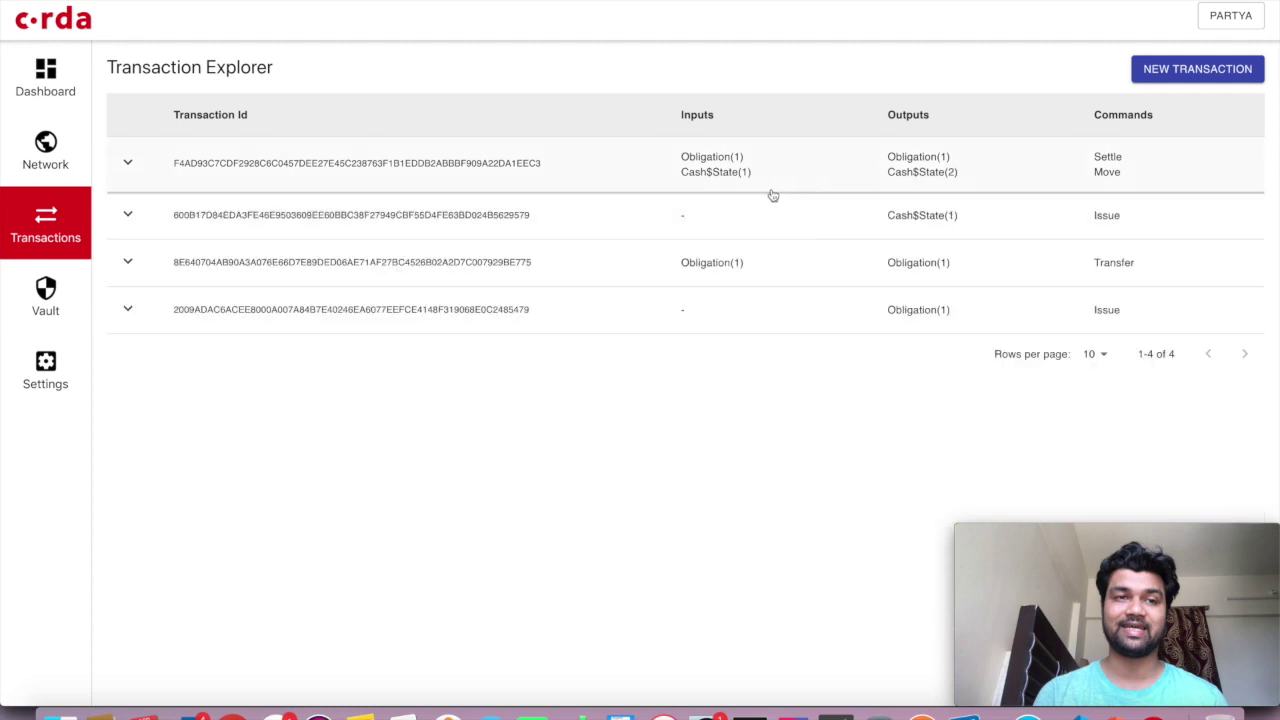
left_click(771, 190)
scroll(736, 305, "down", 2)
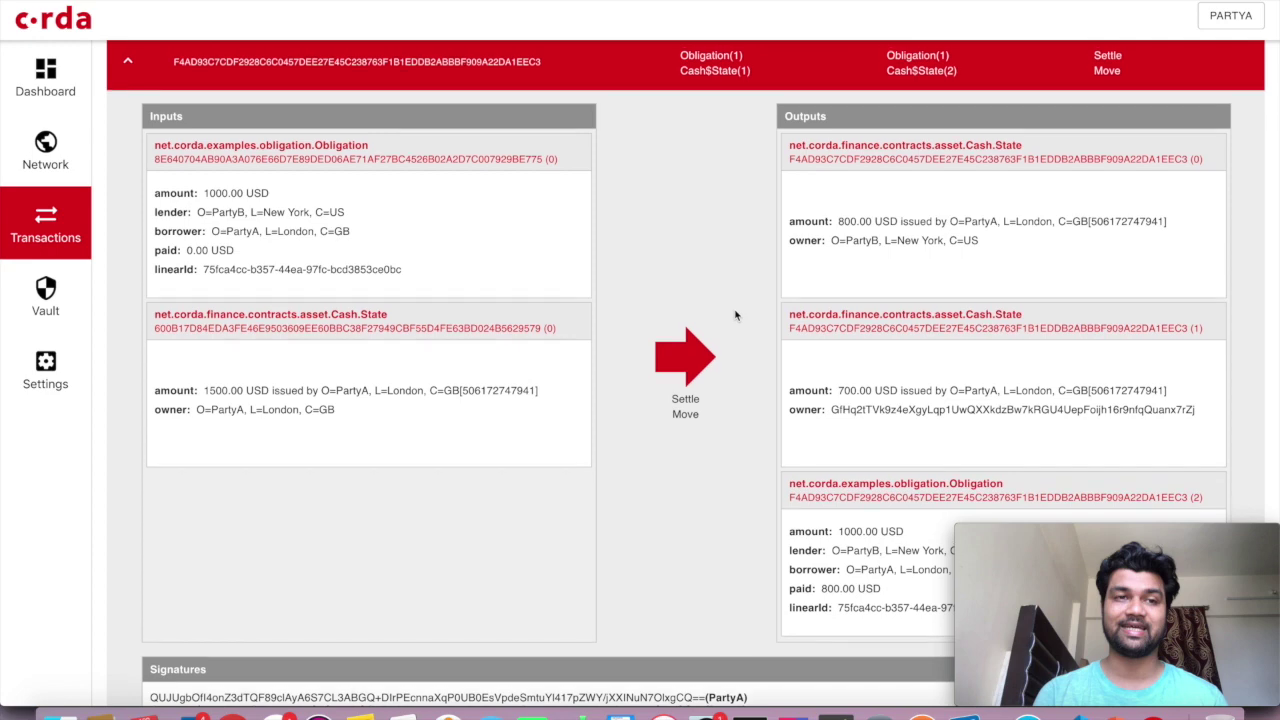
scroll(735, 315, "up", 1)
scroll(735, 315, "down", 5)
scroll(735, 315, "up", 4)
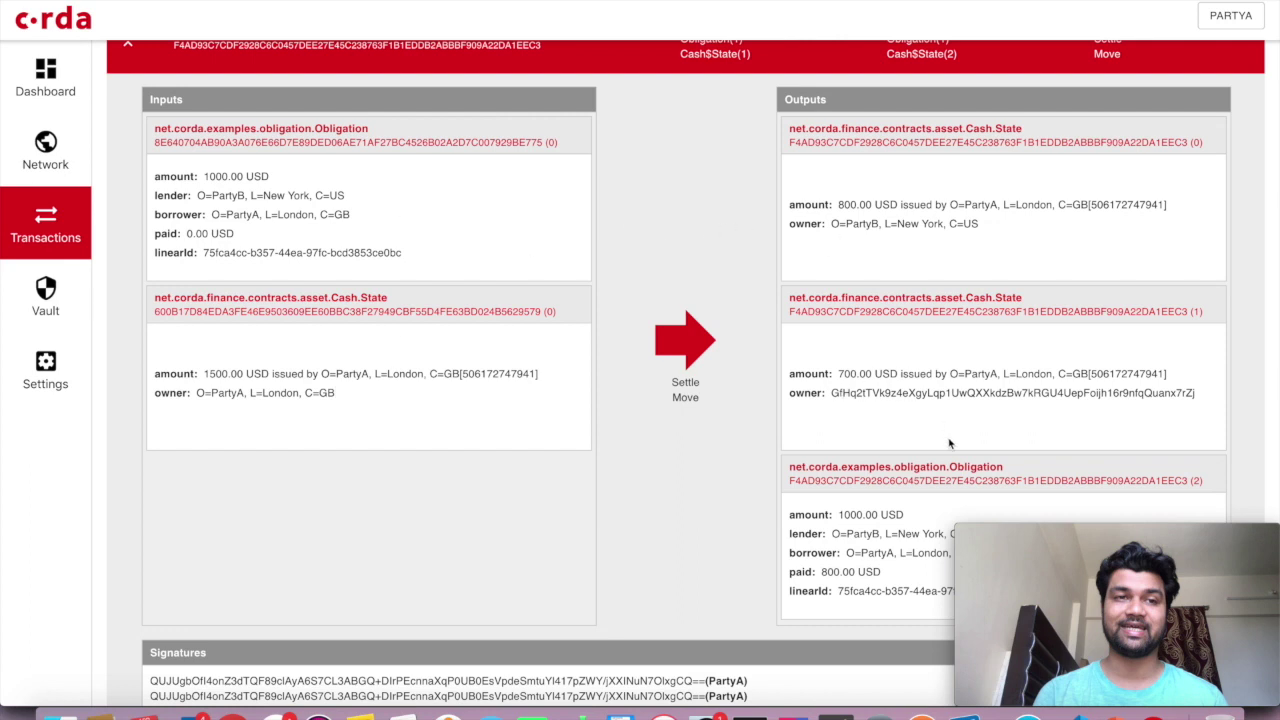
scroll(955, 443, "down", 3)
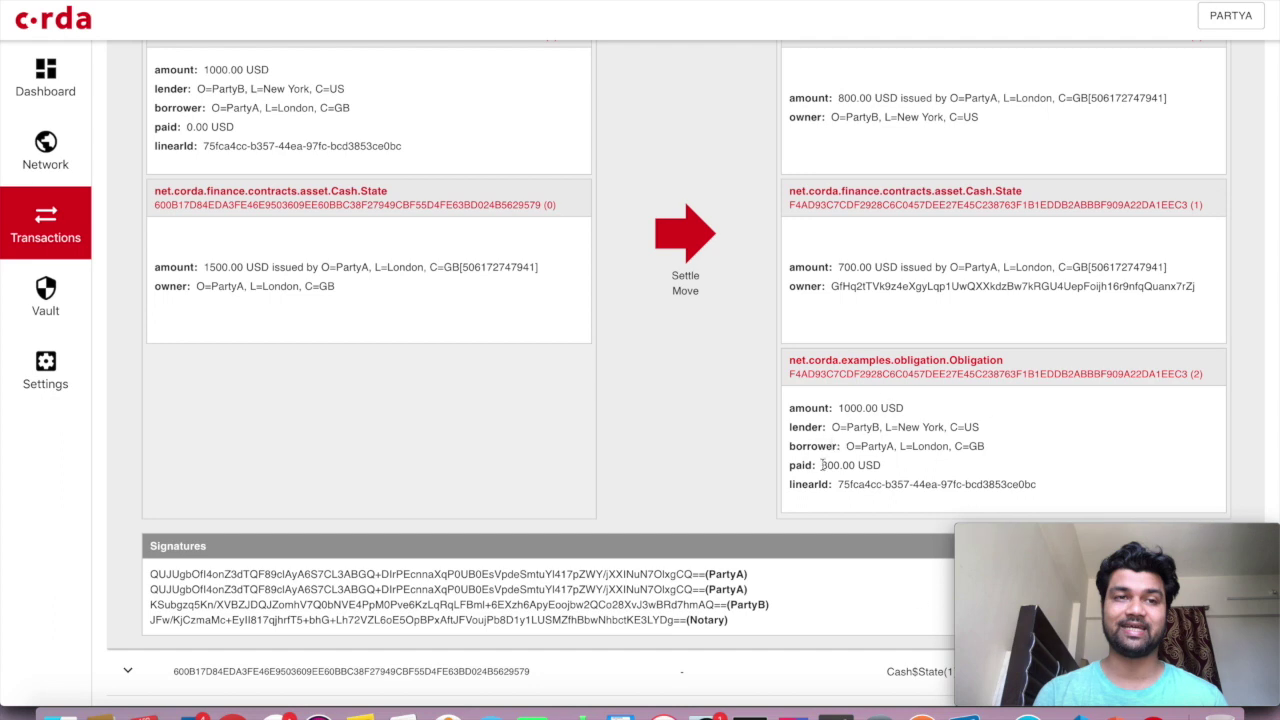
left_click_drag(820, 465, 892, 474)
scroll(892, 474, "up", 4)
left_click(940, 285)
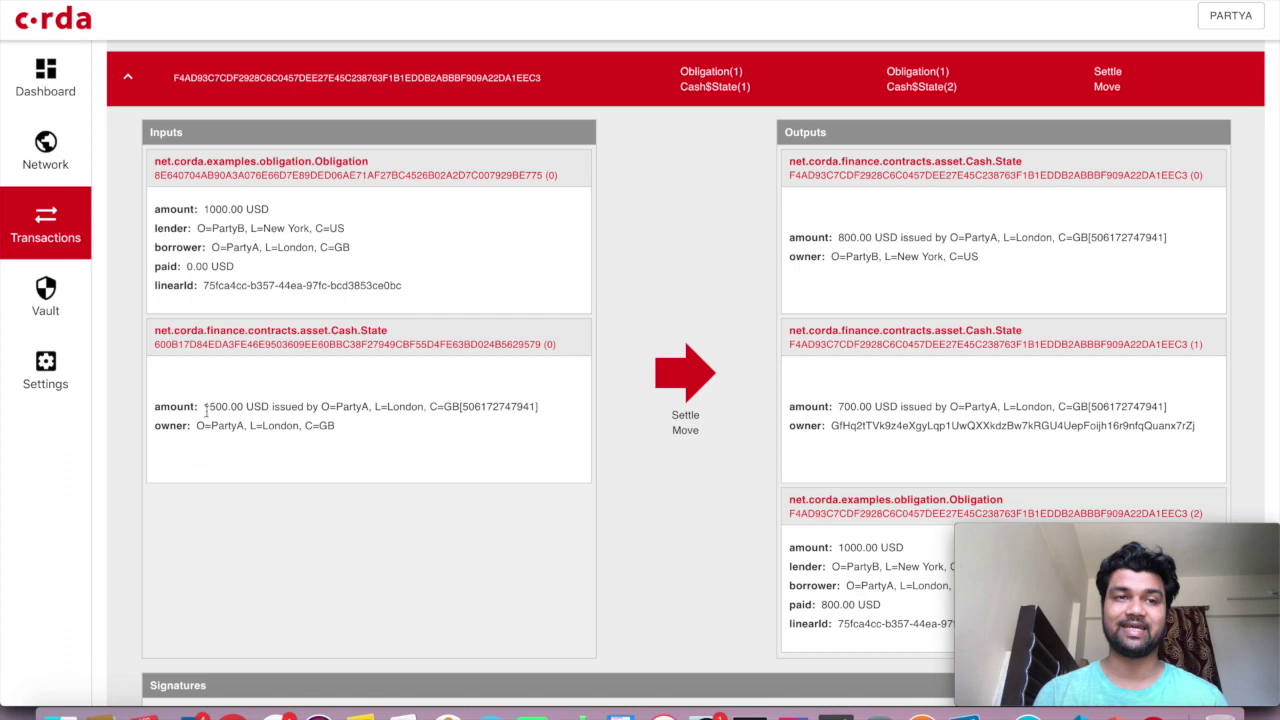
Highlight the input cash owner PartyA, output owner PartyB and the 700.00 USD change
left_click_drag(196, 425, 405, 429)
left_click_drag(830, 256, 1026, 263)
left_click(1025, 268)
left_click_drag(836, 407, 944, 408)
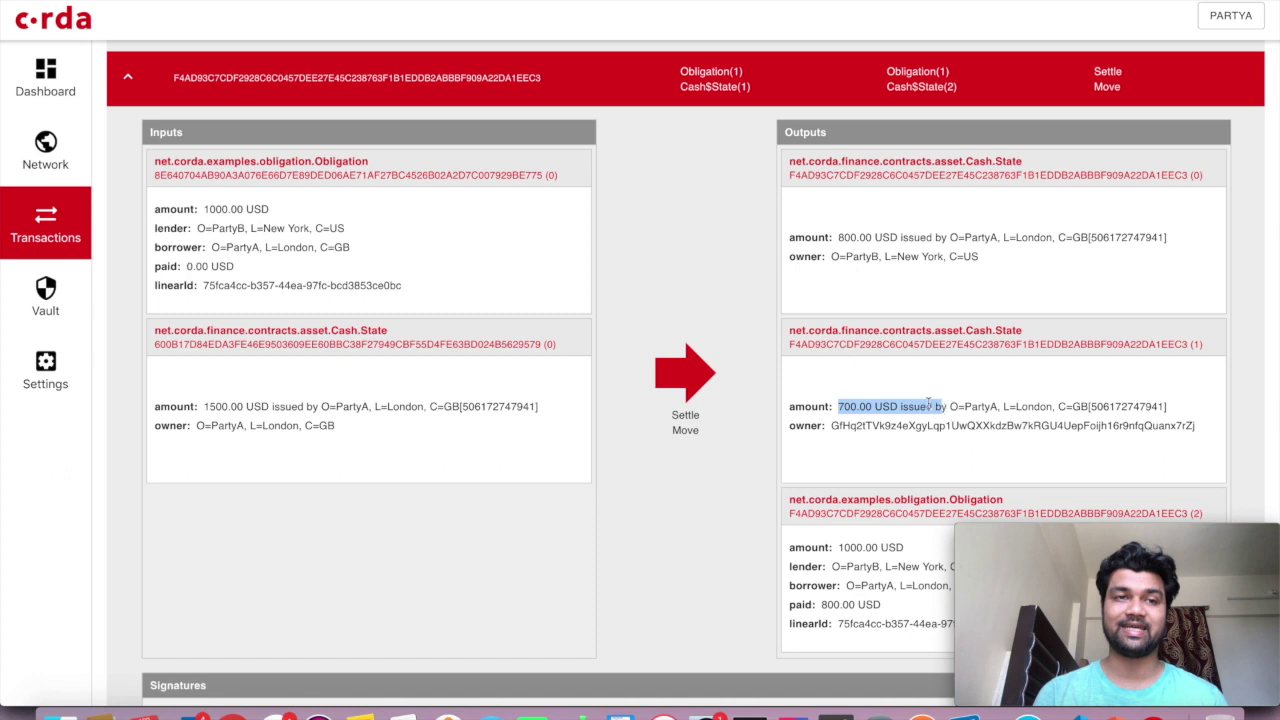
left_click(898, 383)
left_click_drag(839, 406, 1220, 403)
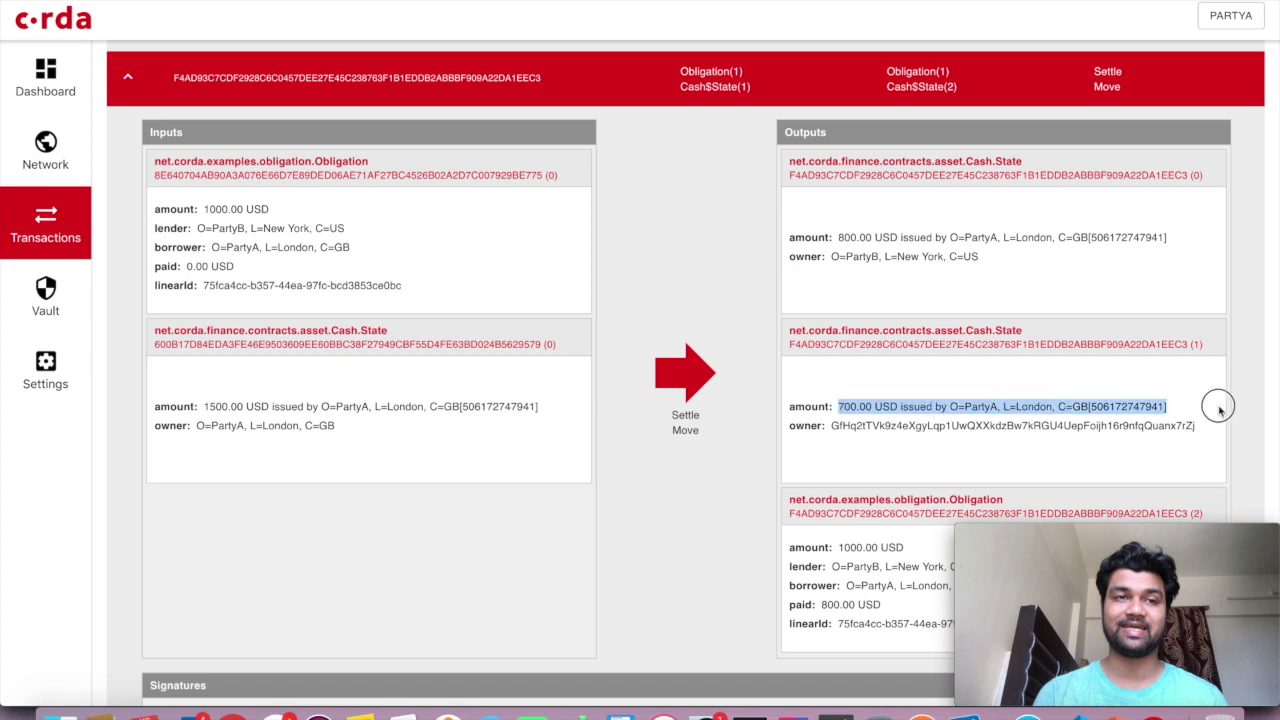
left_click(969, 459)
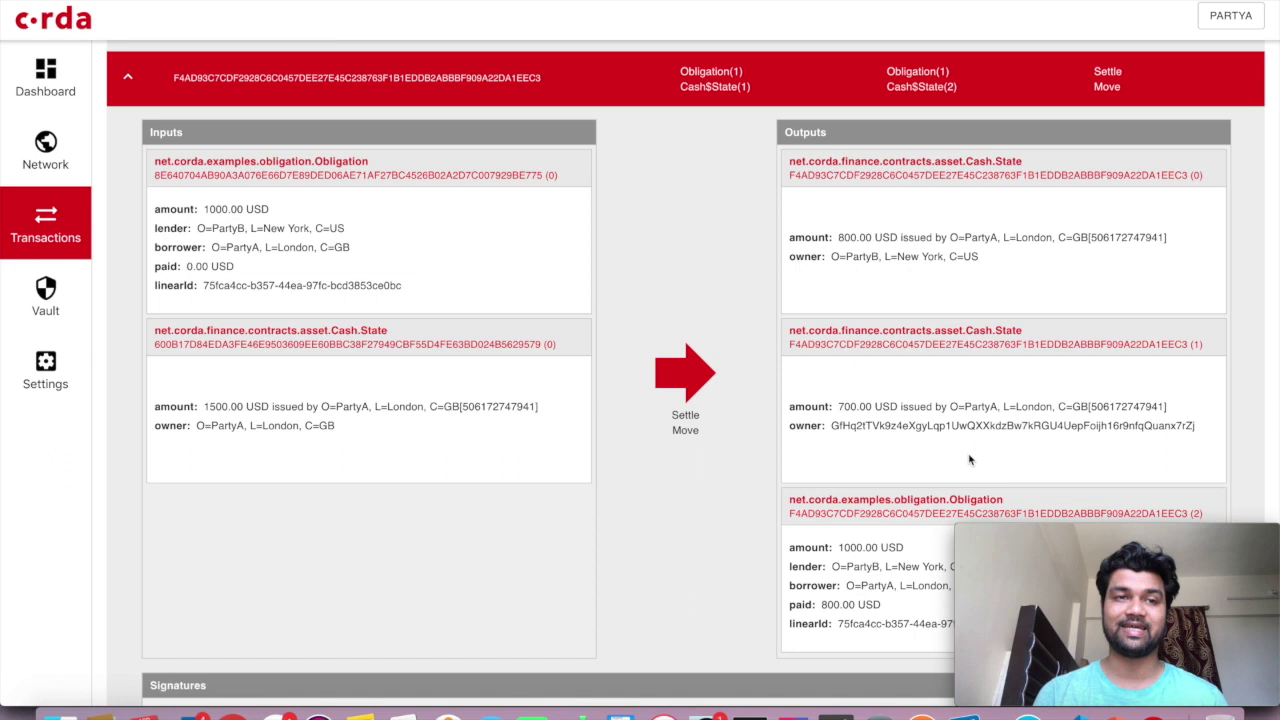
Examine the 700.00 USD change output and its anonymous owner key, then collapse the transaction
left_click_drag(841, 409, 912, 408)
left_click(857, 410)
double_click(857, 410)
left_click(894, 463)
left_click_drag(831, 425, 1153, 426)
left_click(957, 475)
scroll(833, 305, "up", 2)
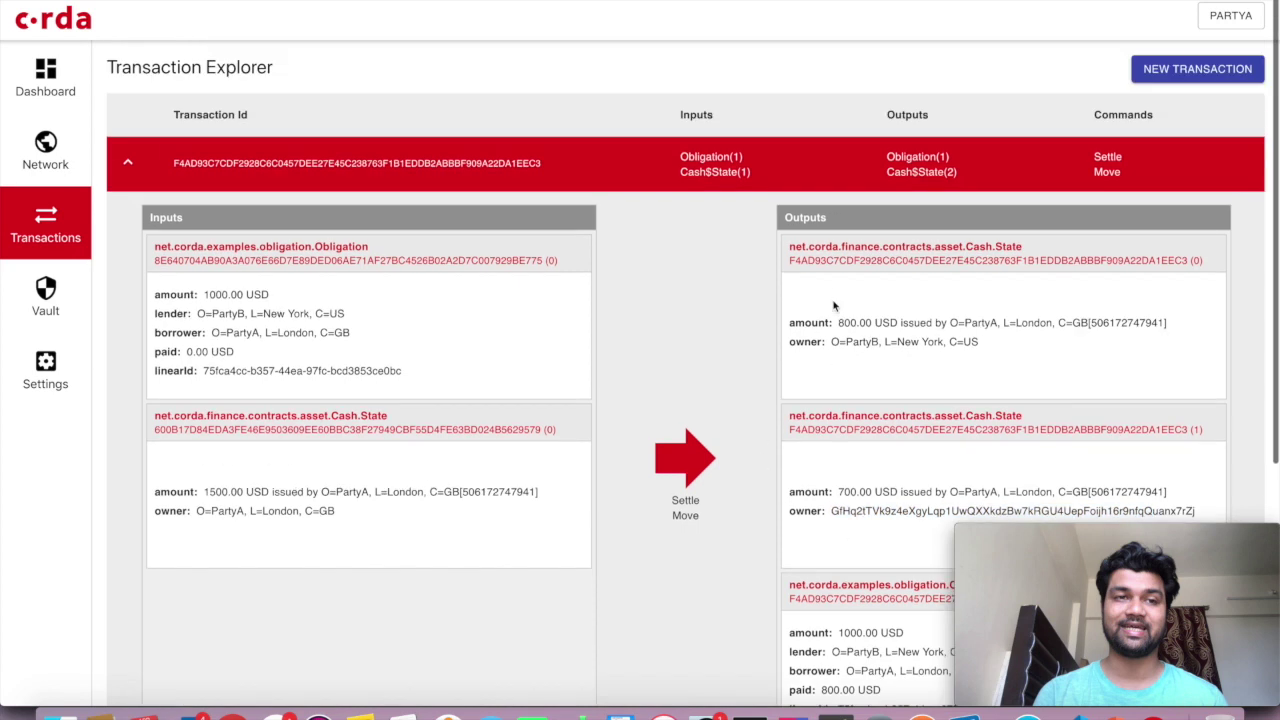
left_click(790, 168)
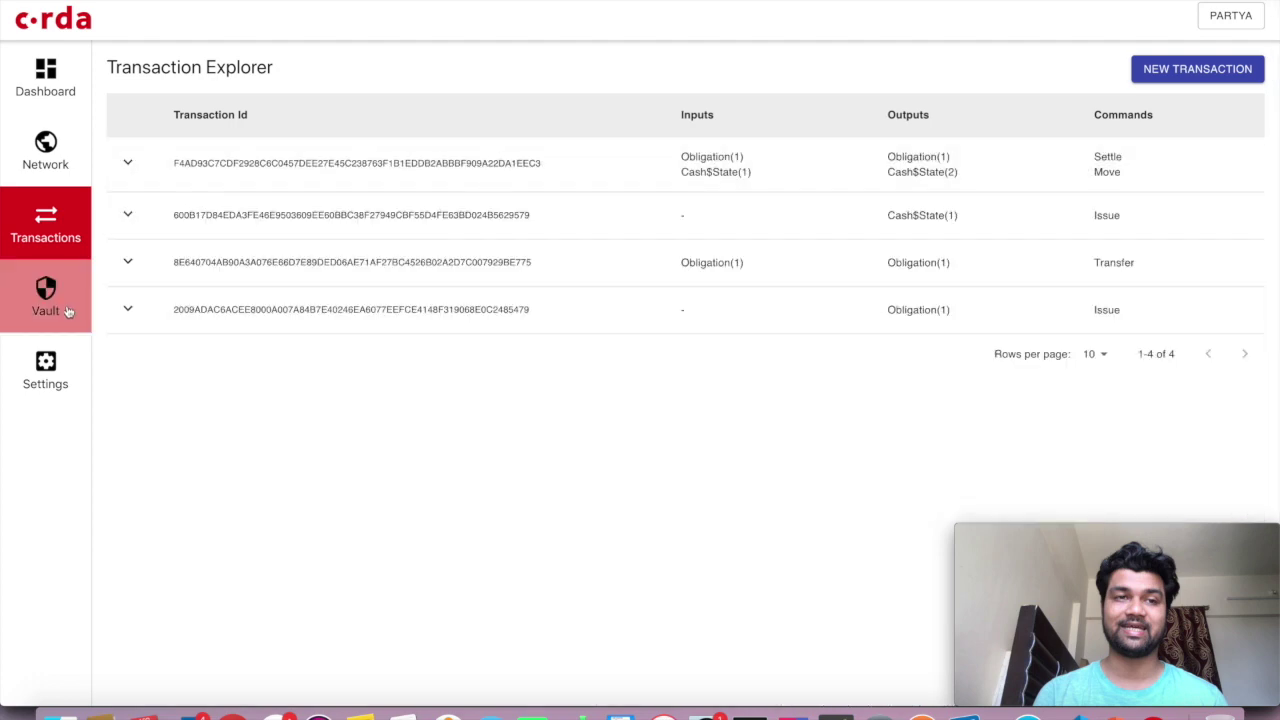
Filter PartyA's vault to unconsumed Cash$State states to confirm only 700.00 USD remains
left_click(62, 306)
scroll(620, 517, "down", 2)
scroll(620, 517, "up", 2)
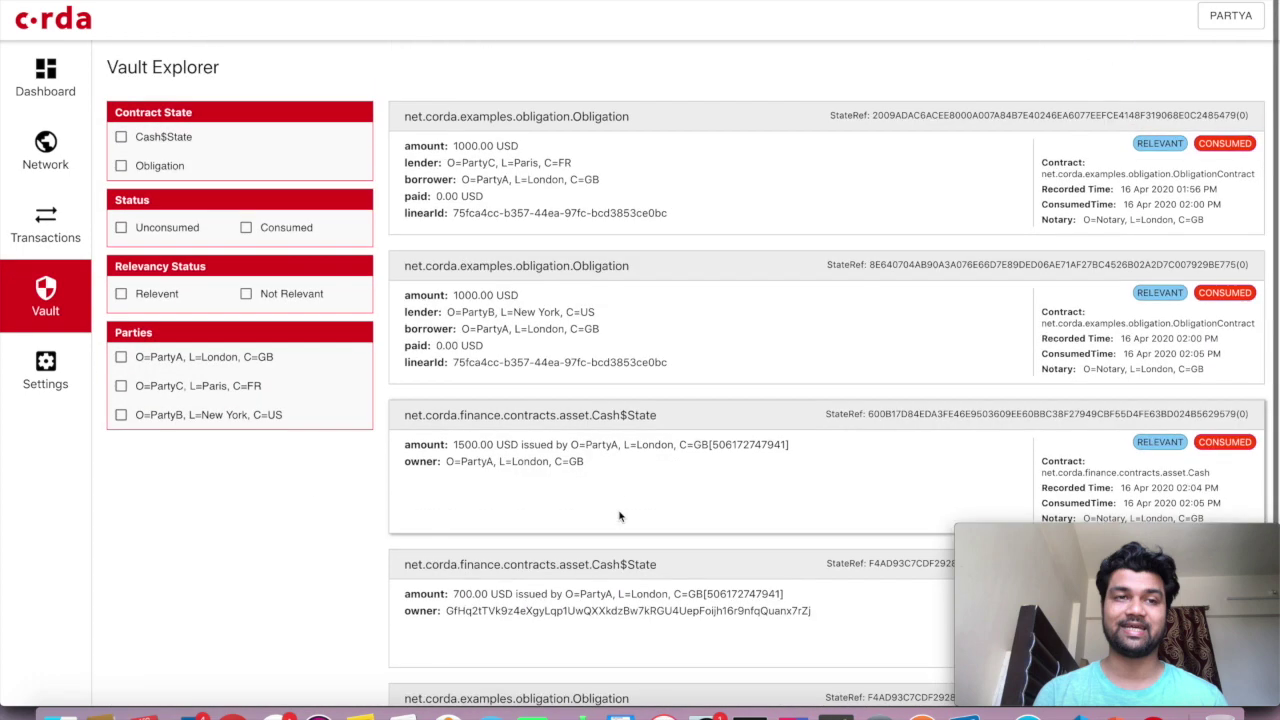
left_click(121, 138)
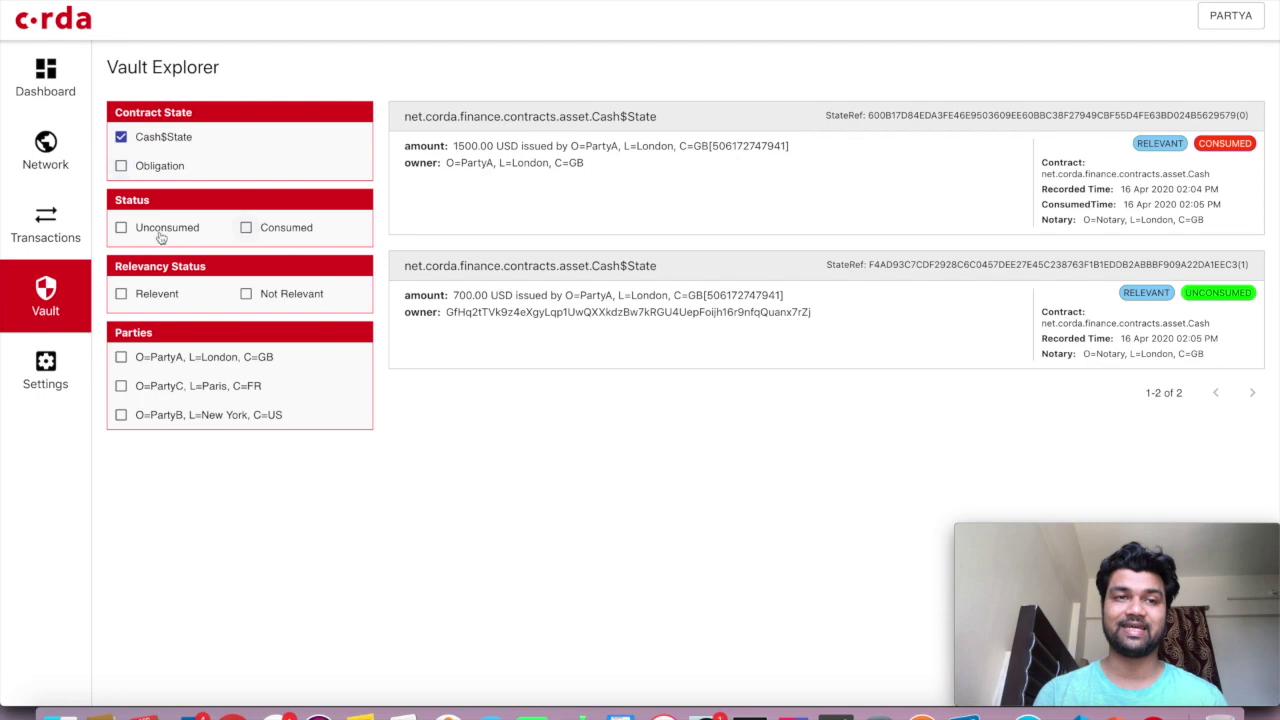
left_click(121, 229)
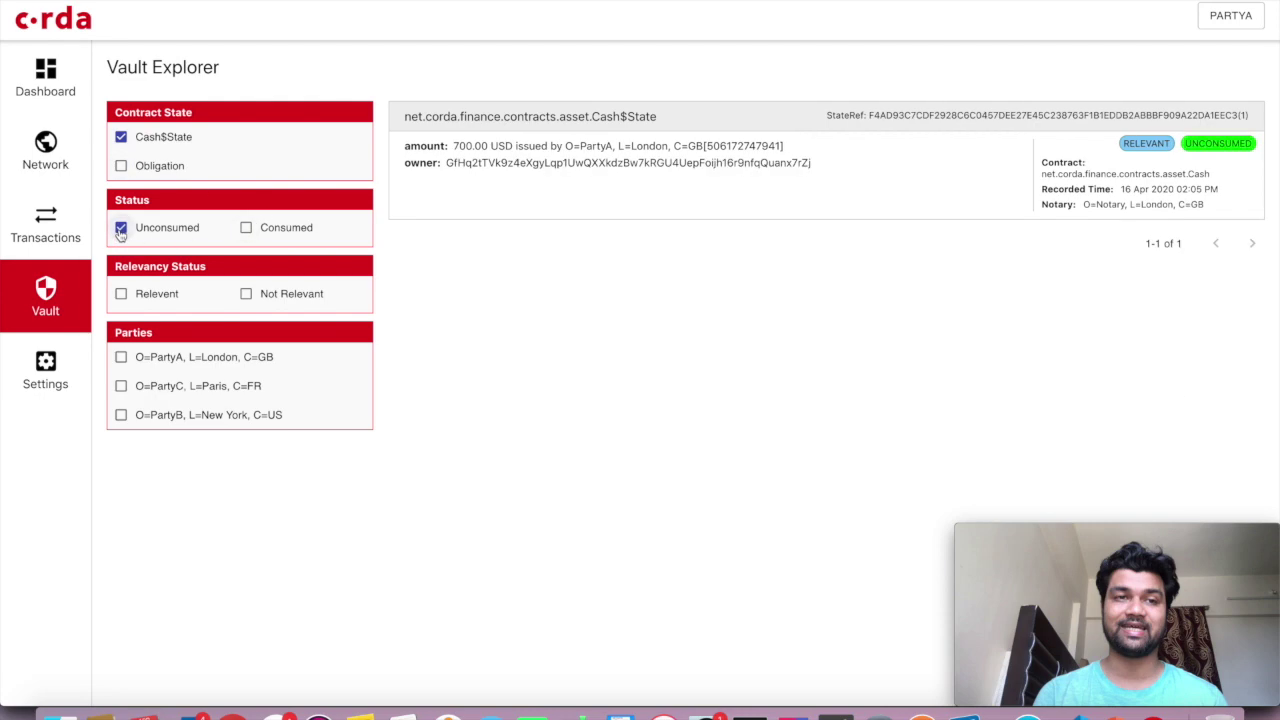
left_click(121, 136)
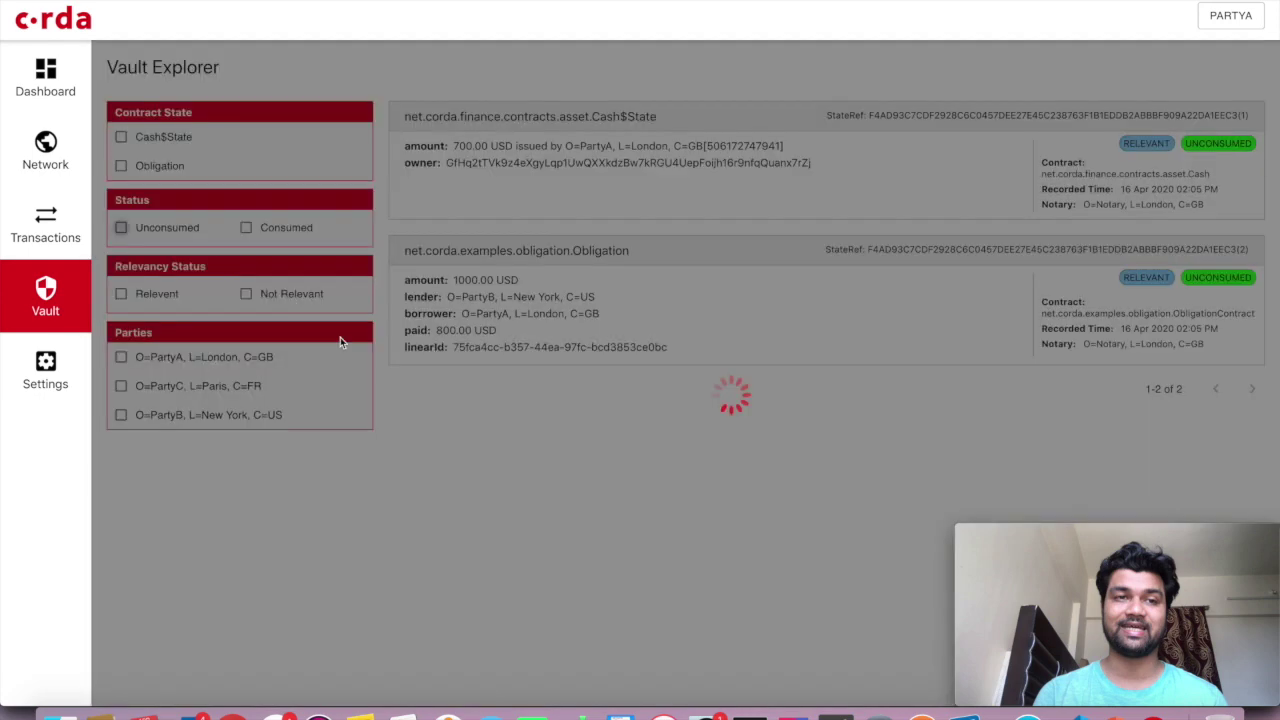
Bring up the node dashboard showing node information and network parameters
scroll(573, 435, "down", 3)
scroll(573, 437, "up", 3)
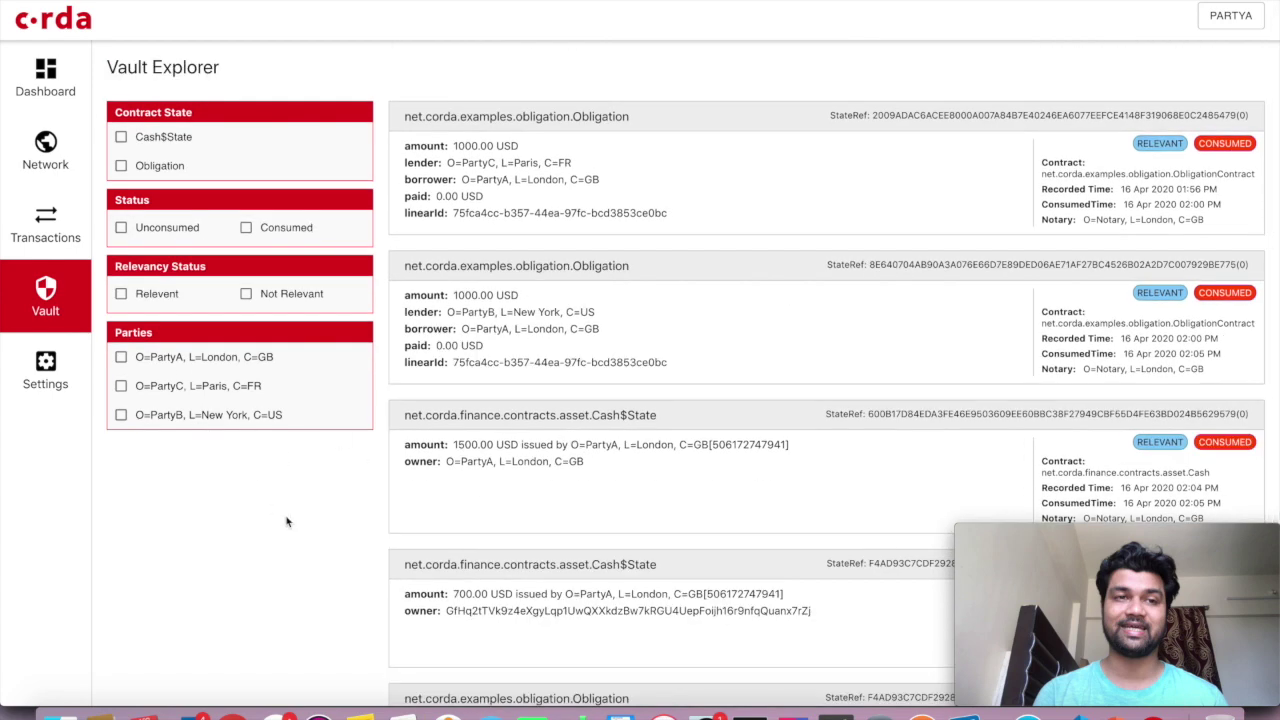
left_click(50, 160)
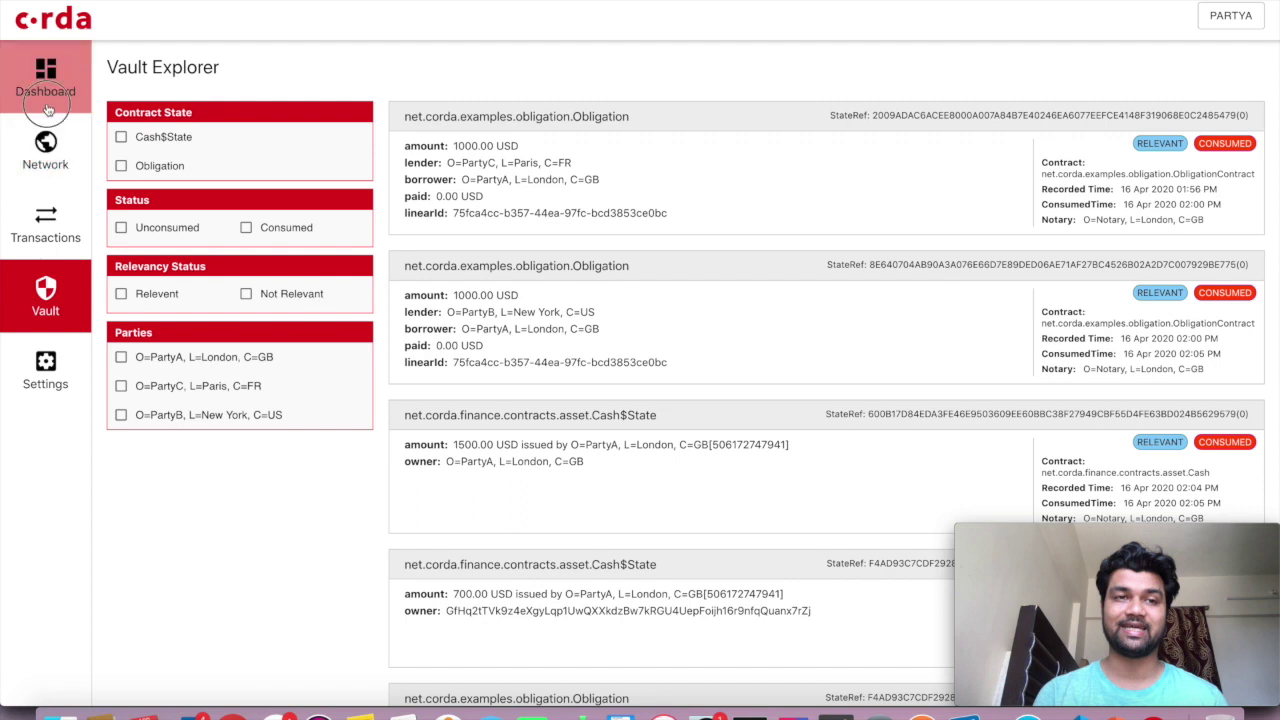